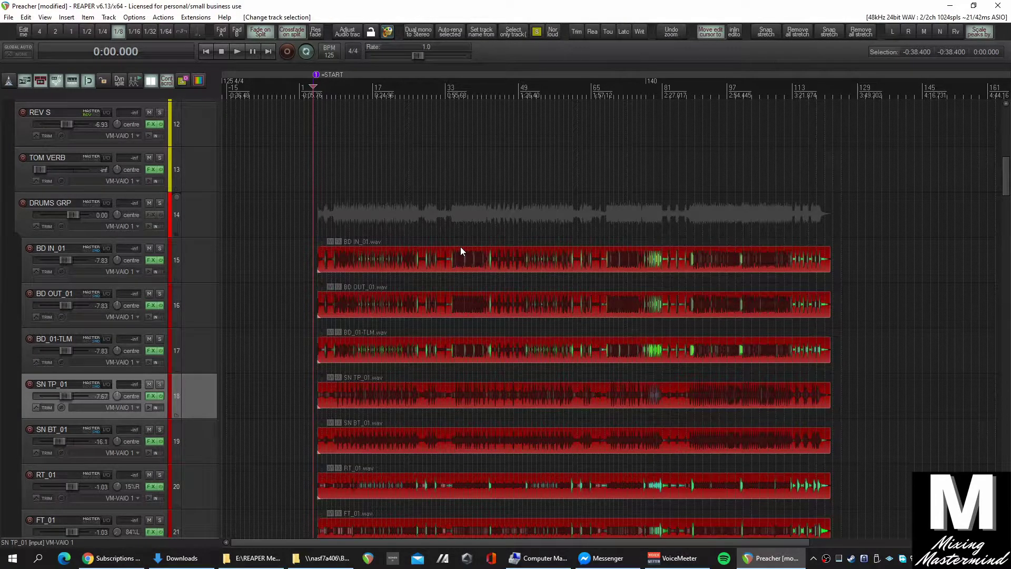
Insert a new empty track directly below the SN TP_01 snare track.
{"action": "scroll", "coordinate": [460, 246], "scroll_direction": "up", "scroll_amount": 1}
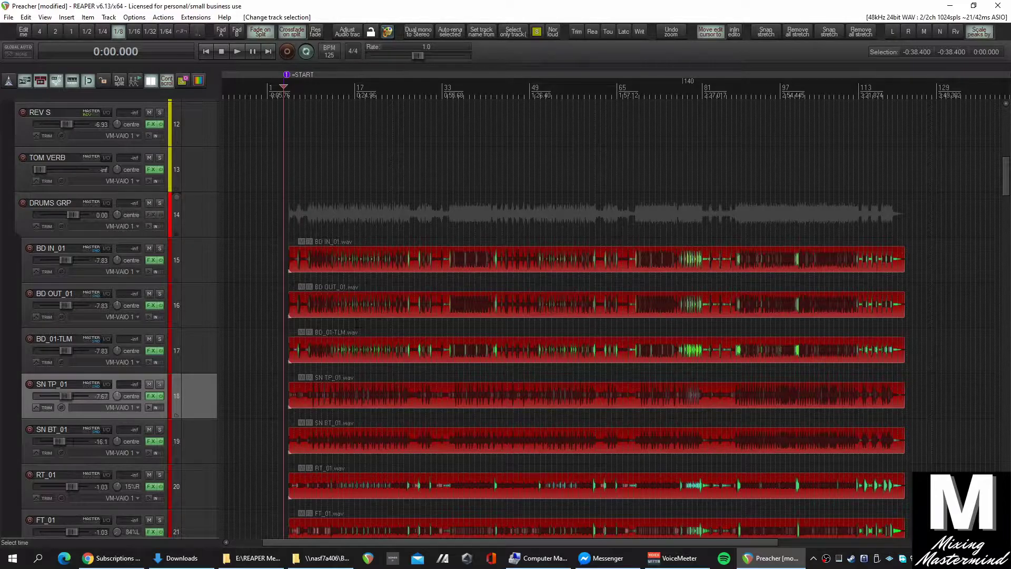
{"action": "scroll", "coordinate": [505, 315], "scroll_direction": "down", "scroll_amount": 2}
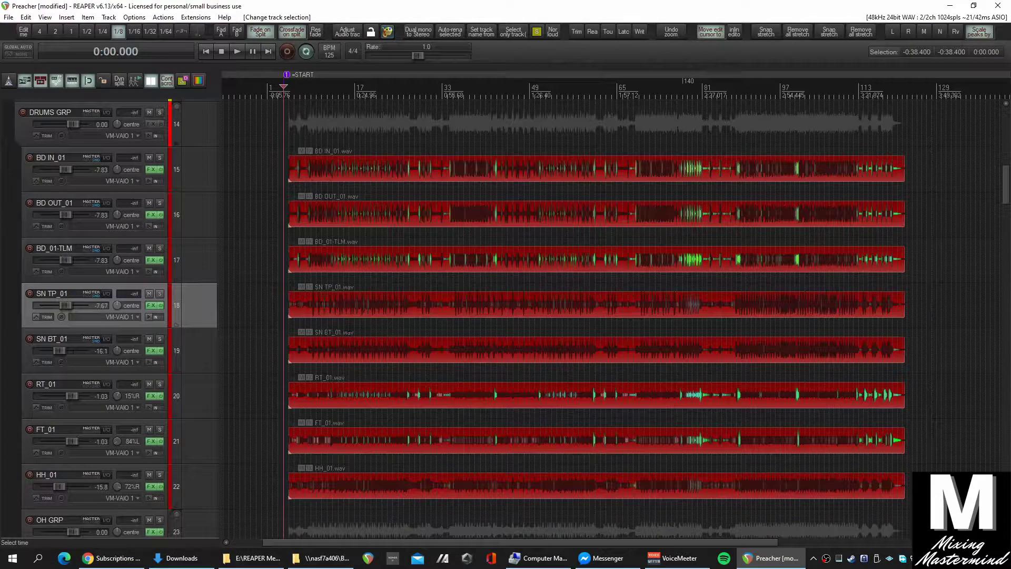
{"action": "left_click", "coordinate": [191, 267]}
{"action": "left_click", "coordinate": [183, 298]}
{"action": "left_click", "coordinate": [188, 258]}
{"action": "left_click", "coordinate": [204, 215]}
{"action": "left_click", "coordinate": [195, 266]}
{"action": "left_click", "coordinate": [191, 300]}
{"action": "key", "text": "ctrl+t"}
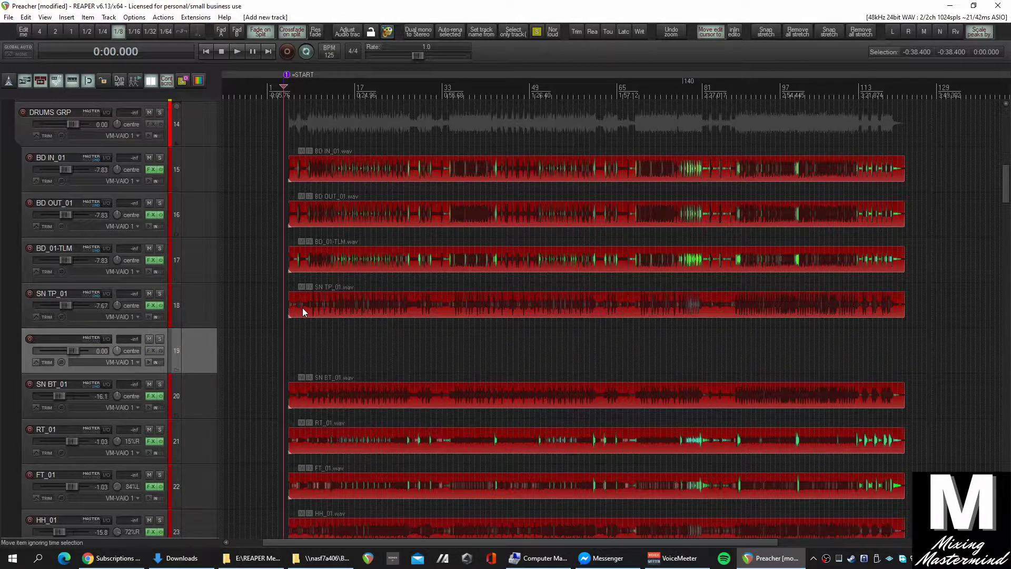
Add the Slate Trigger 2 plug-in to the new track and move its window clear of the snare items.
{"action": "right_click", "coordinate": [146, 352]}
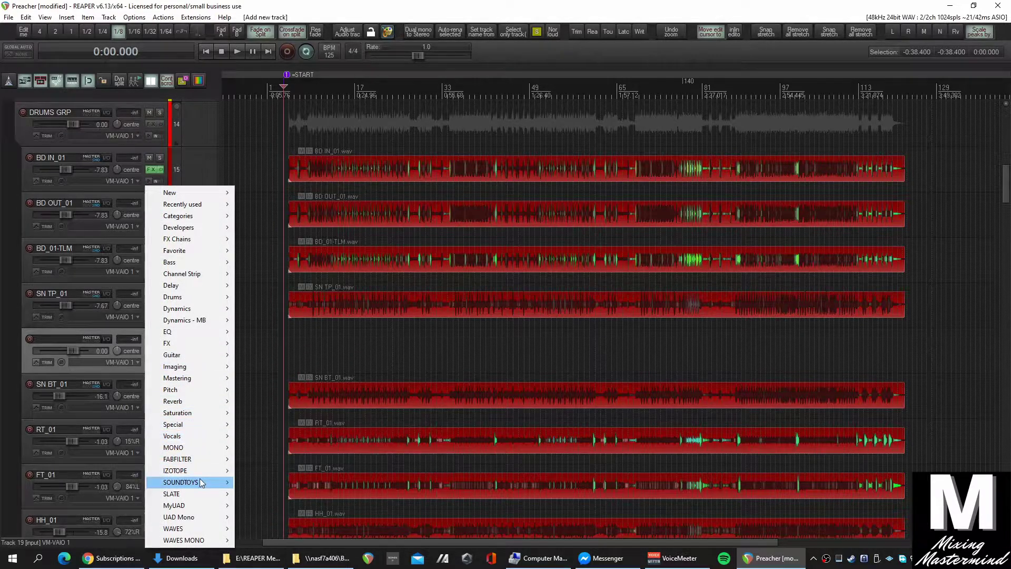
{"action": "mouse_move", "coordinate": [196, 494]}
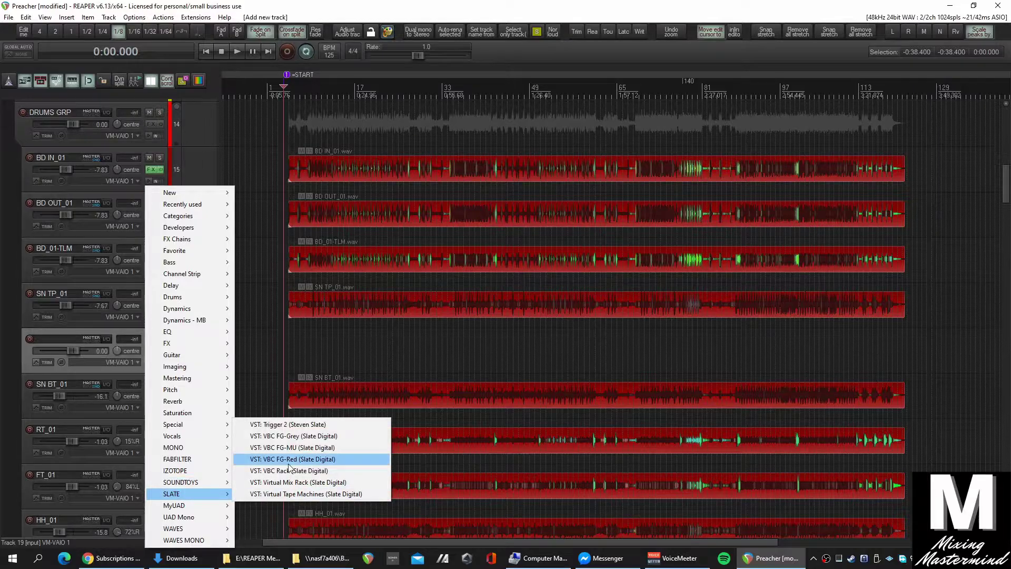
{"action": "left_click", "coordinate": [290, 425]}
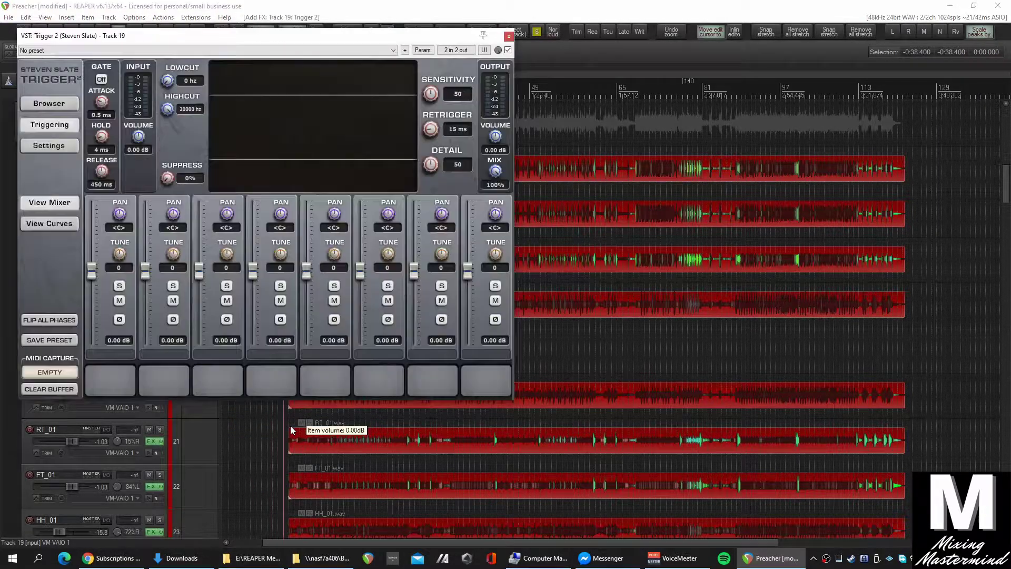
{"action": "left_click_drag", "start_coordinate": [353, 49], "coordinate": [380, 366]}
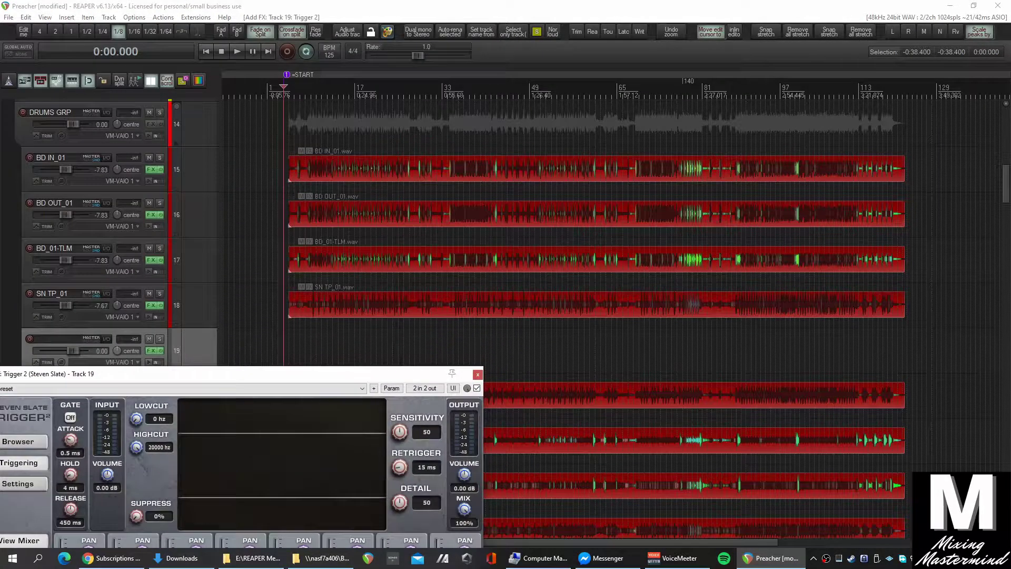
Copy the SN TP_01 item onto the new track at the same time position and solo that track exclusively.
{"action": "left_click_drag", "start_coordinate": [515, 304], "coordinate": [515, 349]}
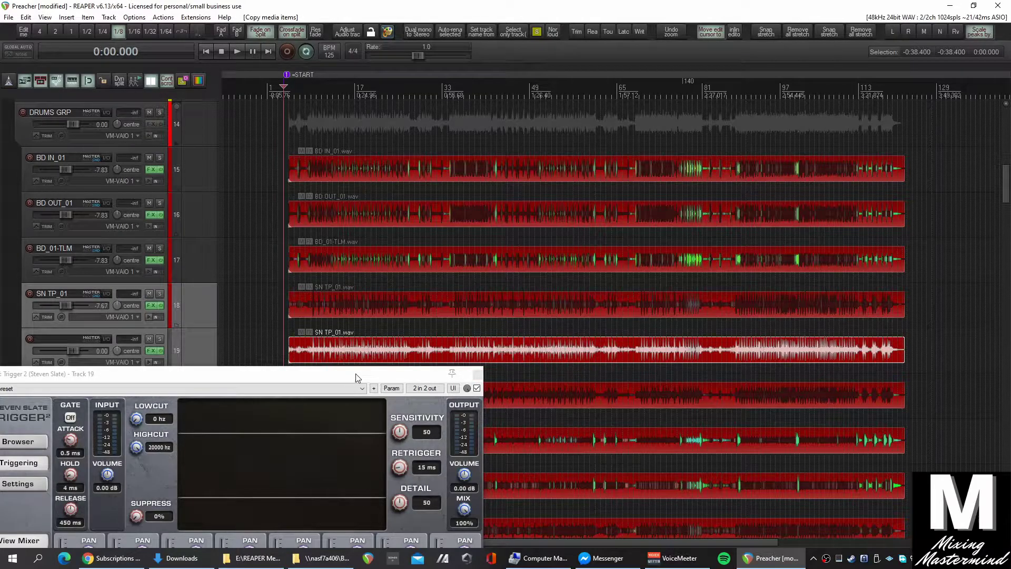
{"action": "left_click_drag", "start_coordinate": [354, 378], "coordinate": [390, 381]}
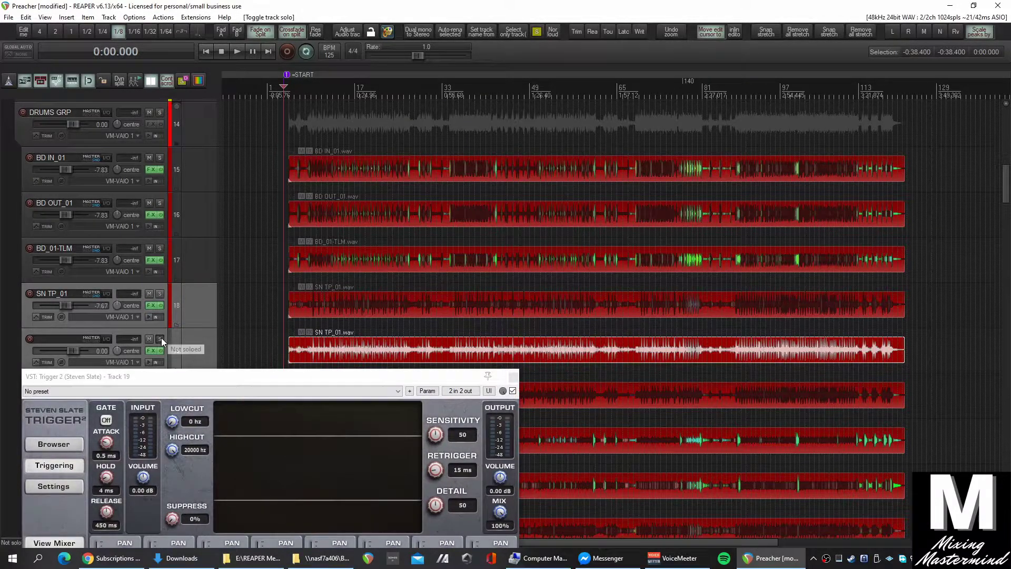
{"action": "left_click", "coordinate": [159, 338]}
{"action": "left_click", "coordinate": [203, 323]}
{"action": "left_click", "coordinate": [169, 343]}
{"action": "left_click", "coordinate": [160, 339], "text": "alt"}
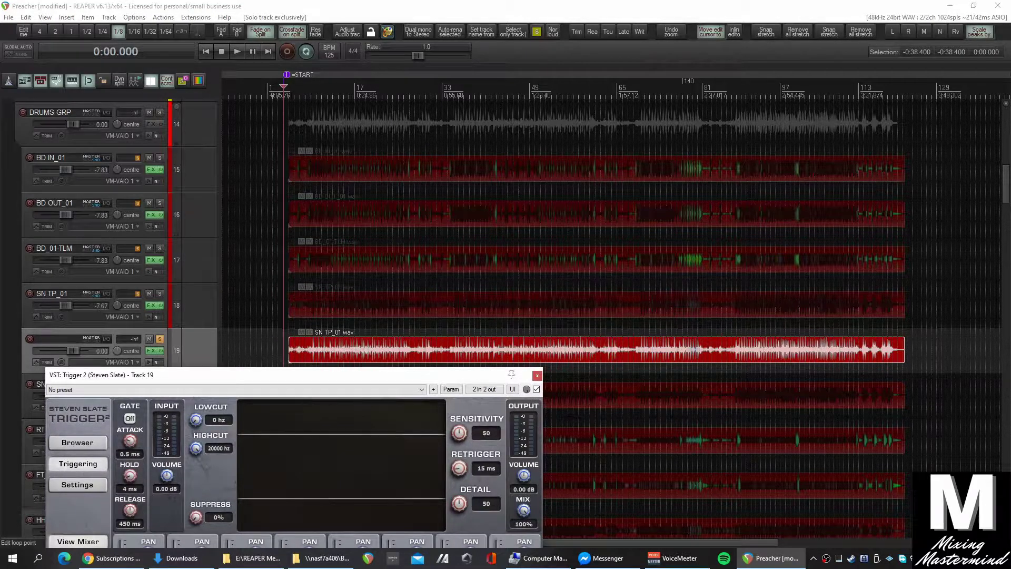
Play the soloed snare copy through Trigger 2 from about bar 8, keeping the plug-in display in view.
{"action": "left_click", "coordinate": [290, 91]}
{"action": "scroll", "coordinate": [308, 162], "scroll_direction": "up", "scroll_amount": 5}
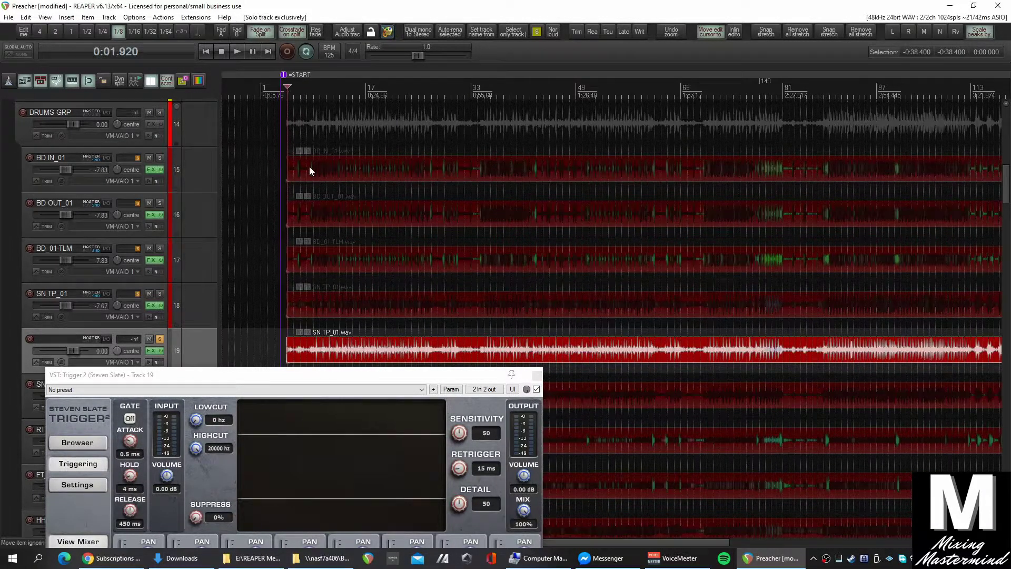
{"action": "left_click_drag", "start_coordinate": [318, 375], "coordinate": [594, 260]}
{"action": "left_click_drag", "start_coordinate": [465, 261], "coordinate": [559, 236]}
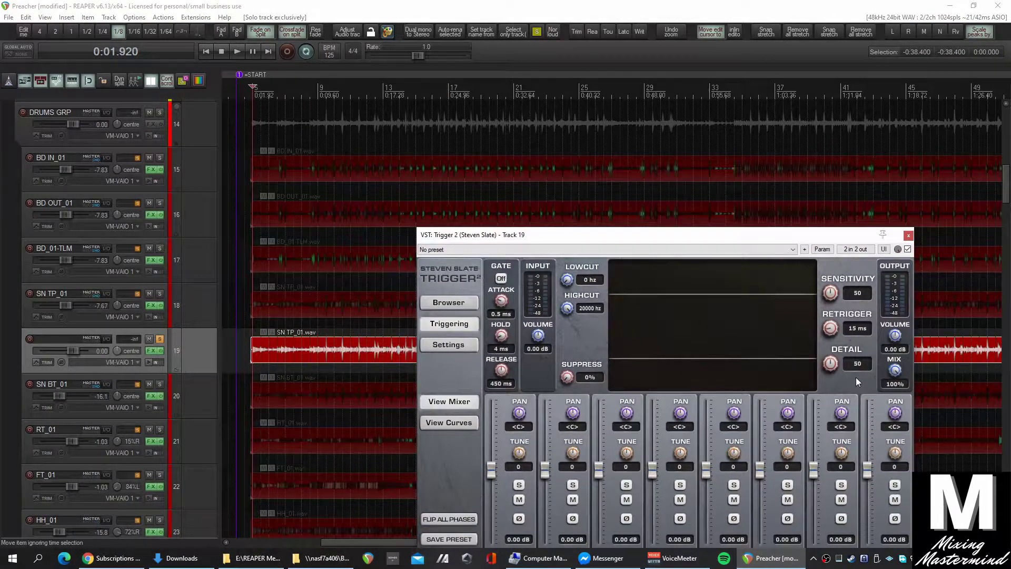
{"action": "left_click_drag", "start_coordinate": [692, 233], "coordinate": [761, 234]}
{"action": "left_click", "coordinate": [309, 91]}
{"action": "key", "text": "space"}
{"action": "left_click_drag", "start_coordinate": [626, 239], "coordinate": [523, 217]}
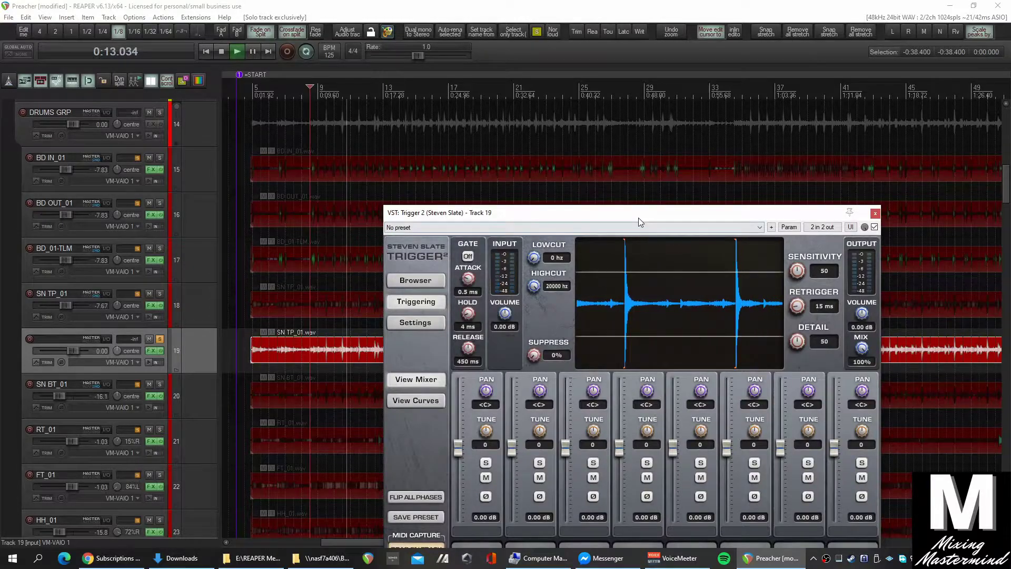
{"action": "left_click_drag", "start_coordinate": [638, 213], "coordinate": [609, 125]}
Load the CLA SNR ROOM user preset in Trigger 2 and return to the triggering view.
{"action": "left_click", "coordinate": [386, 193]}
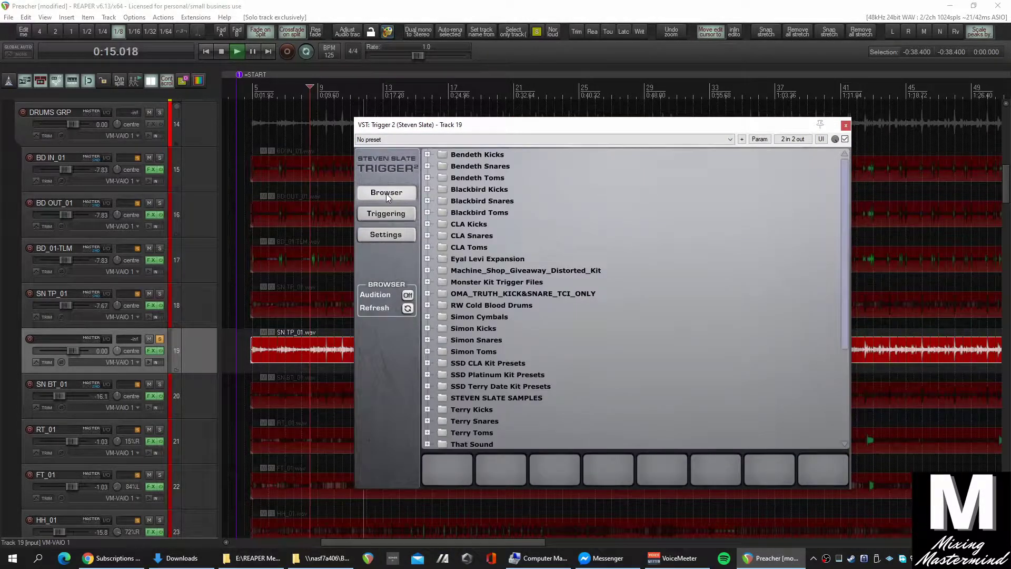
{"action": "left_click", "coordinate": [401, 140]}
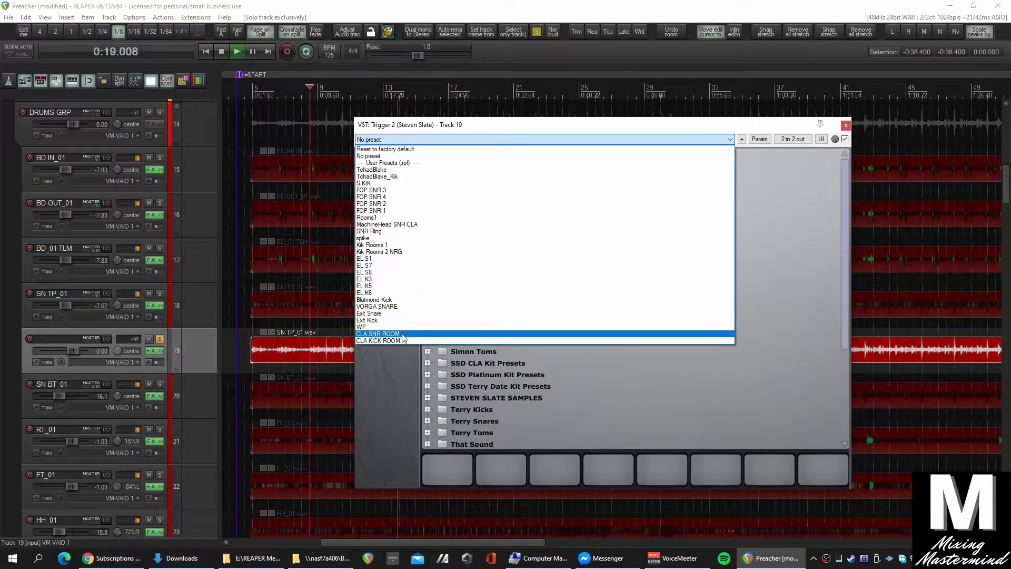
{"action": "left_click", "coordinate": [378, 334]}
{"action": "left_click", "coordinate": [396, 211]}
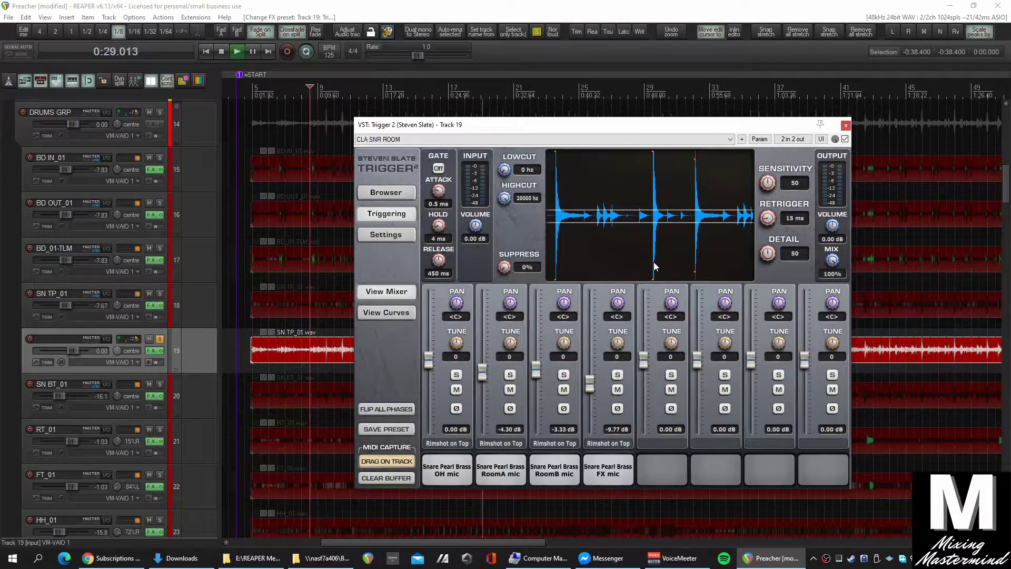
Set Trigger 2's Retrigger to 10 ms, Detail to 10 and Sensitivity to 53 during playback.
{"action": "left_click_drag", "start_coordinate": [665, 129], "coordinate": [690, 126]}
{"action": "left_click_drag", "start_coordinate": [794, 184], "coordinate": [794, 253]}
{"action": "left_click_drag", "start_coordinate": [794, 253], "coordinate": [795, 363]}
{"action": "left_click_drag", "start_coordinate": [858, 261], "coordinate": [845, 545]}
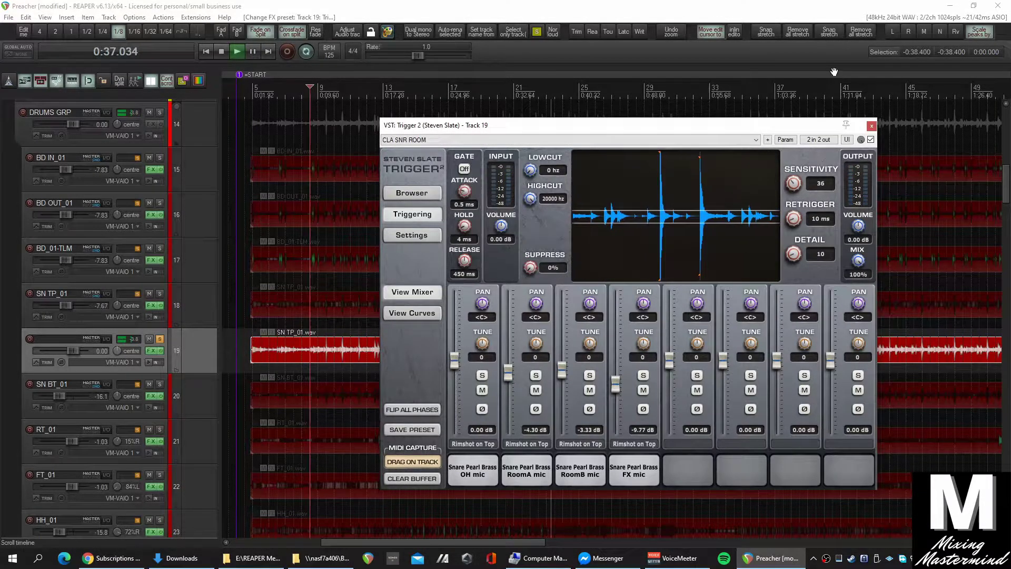
{"action": "left_click_drag", "start_coordinate": [794, 183], "coordinate": [797, 160]}
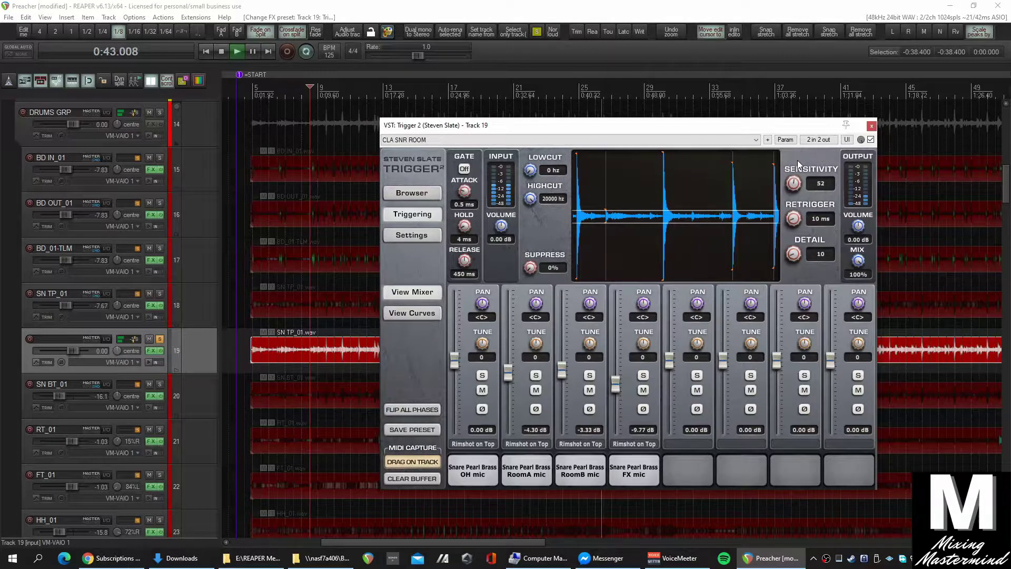
{"action": "left_click_drag", "start_coordinate": [797, 160], "coordinate": [797, 160]}
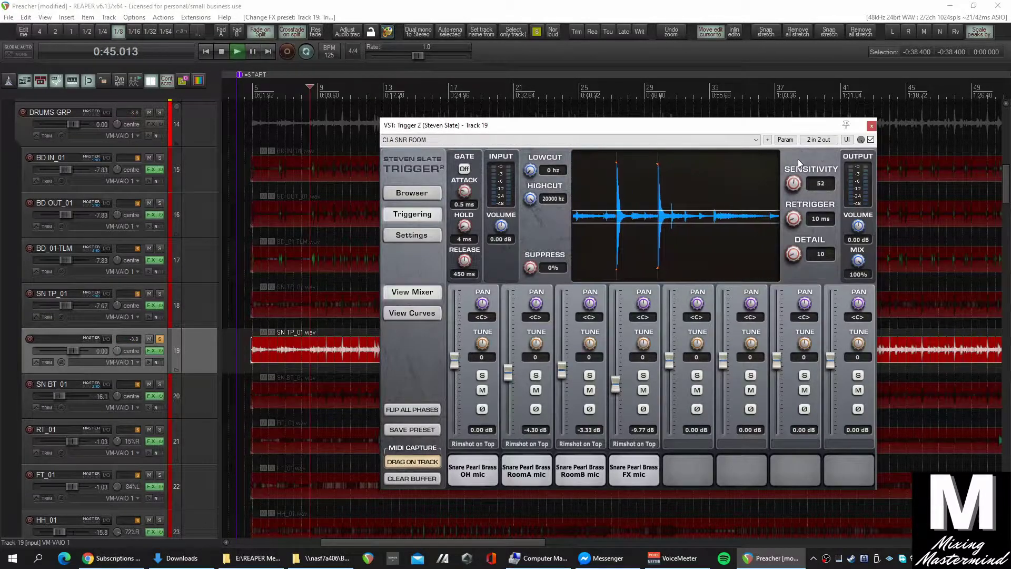
Restart playback to capture the snare hits and pull the new track's volume down to minus infinity.
{"action": "key", "text": "space"}
{"action": "key", "text": "space"}
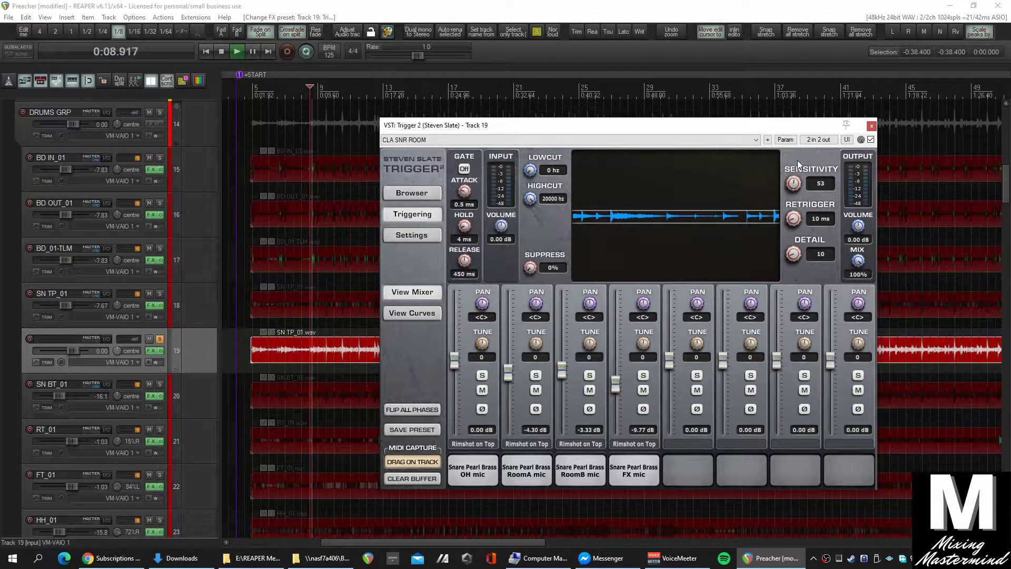
{"action": "left_click_drag", "start_coordinate": [751, 128], "coordinate": [797, 119]}
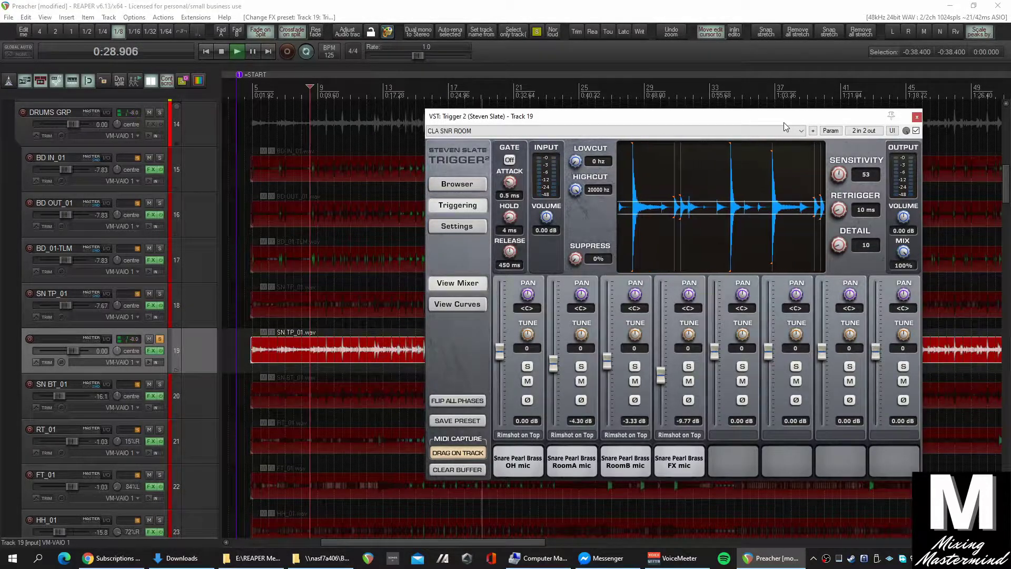
{"action": "left_click", "coordinate": [152, 338]}
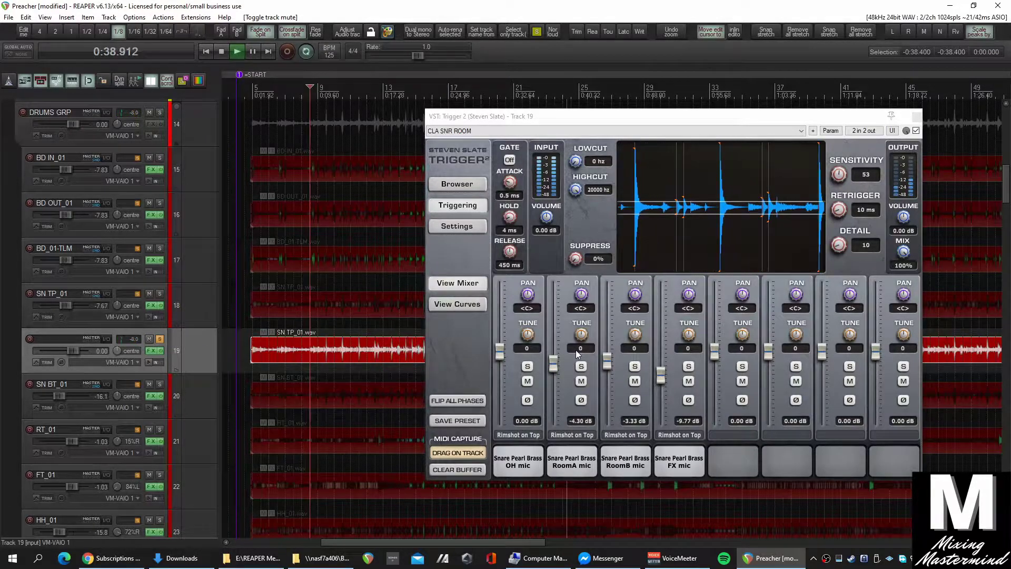
{"action": "left_click_drag", "start_coordinate": [75, 350], "coordinate": [36, 349]}
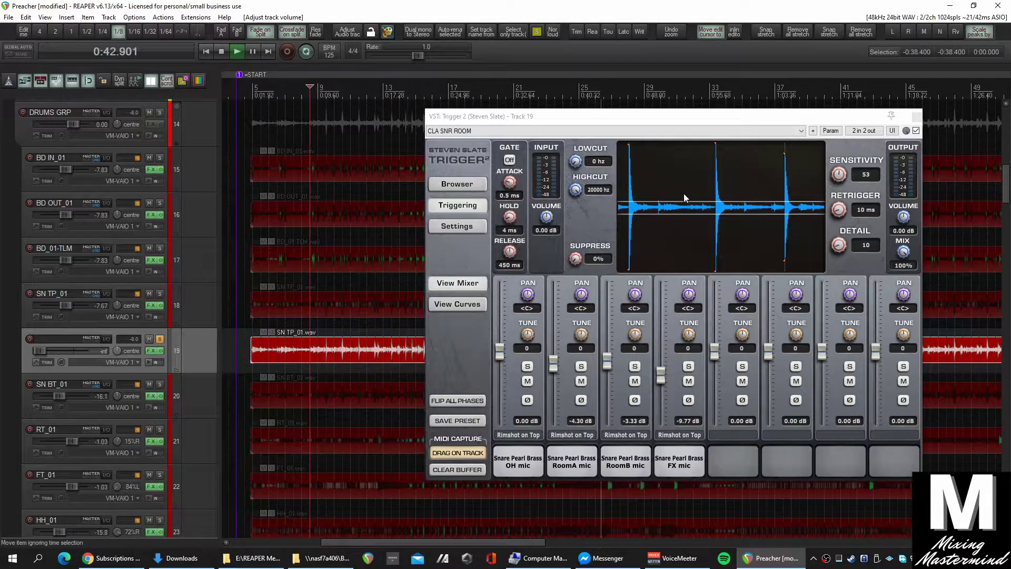
{"action": "left_click_drag", "start_coordinate": [700, 121], "coordinate": [597, 453]}
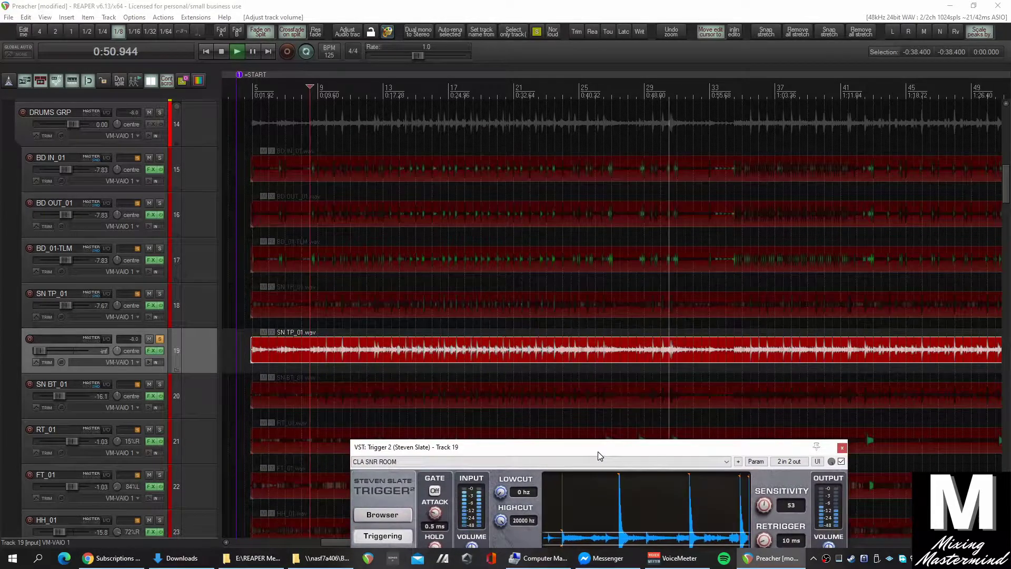
Let the rest of the song play through Trigger 2 for MIDI capture, and reset the new track's volume to 0.00 dB.
{"action": "left_click", "coordinate": [190, 342]}
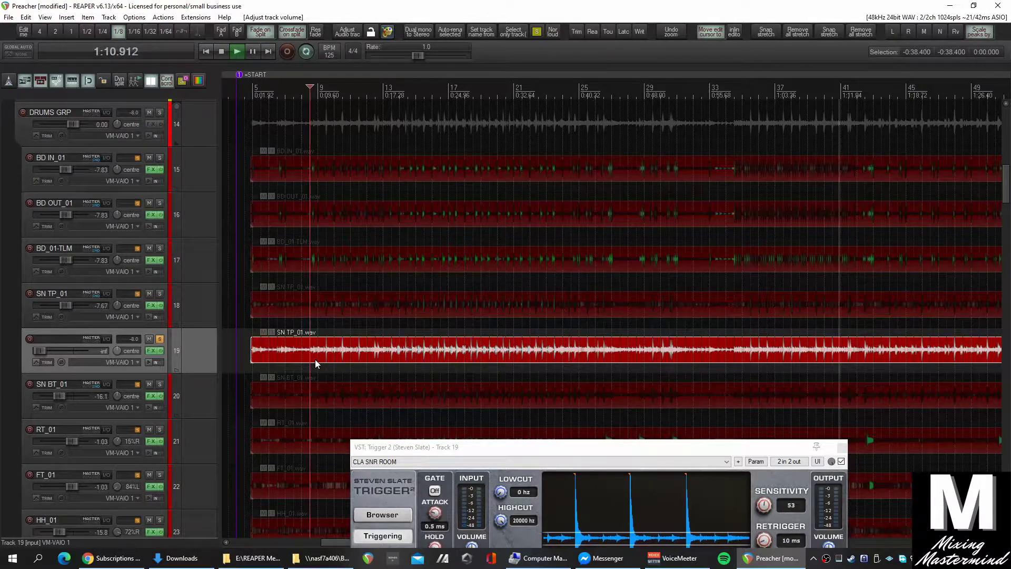
{"action": "left_click_drag", "start_coordinate": [447, 447], "coordinate": [457, 167]}
{"action": "scroll", "coordinate": [210, 341], "scroll_direction": "down", "scroll_amount": 5}
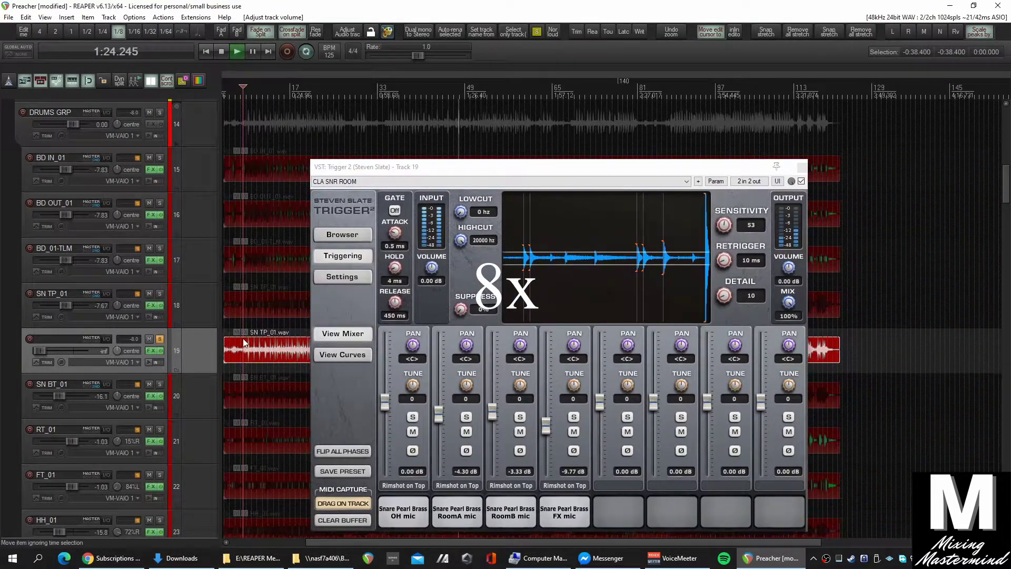
{"action": "left_click_drag", "start_coordinate": [556, 167], "coordinate": [474, 376]}
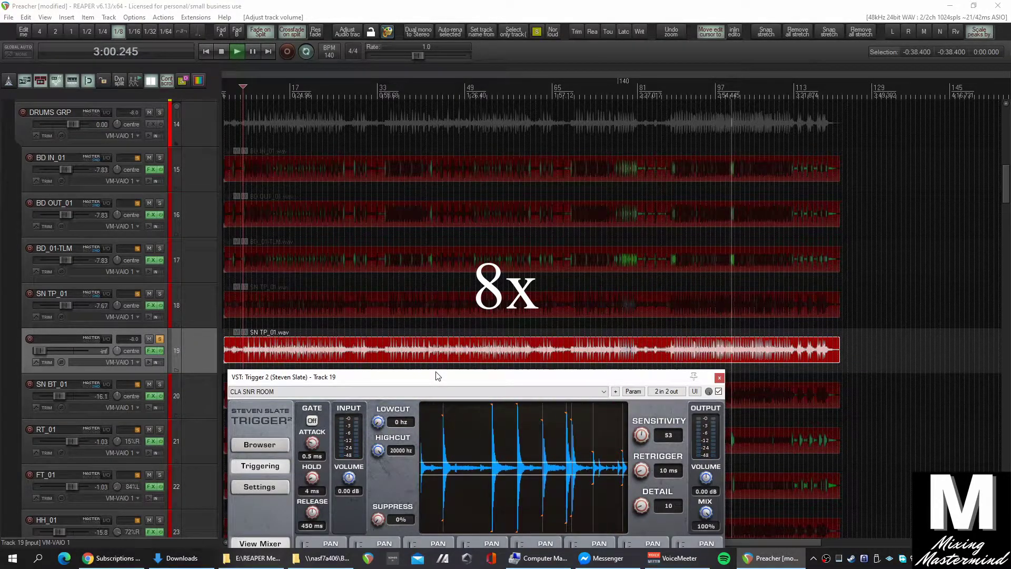
{"action": "double_click", "coordinate": [40, 350]}
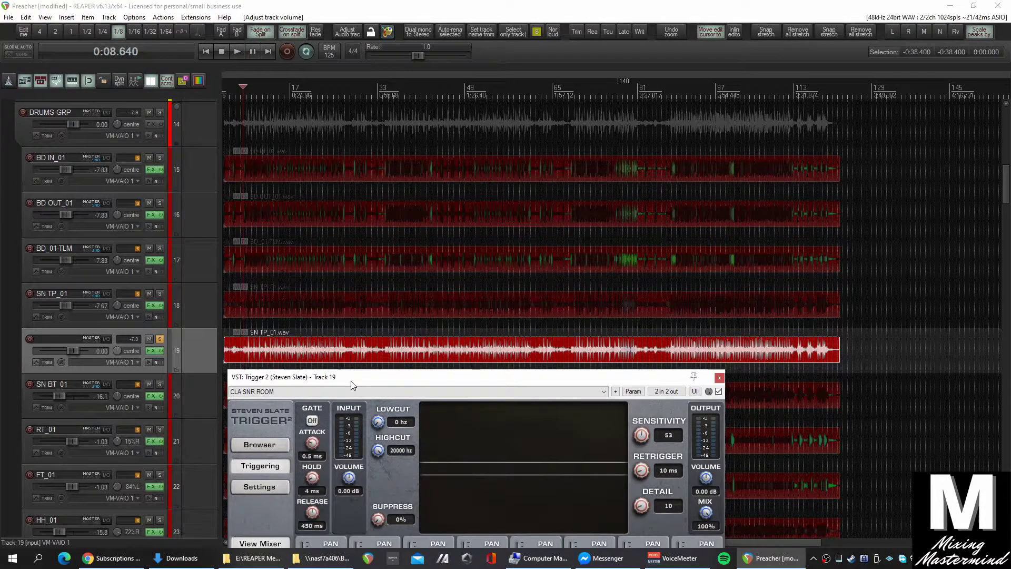
Move the edit cursor to the start of the copied snare item and insert another empty track below it.
{"action": "left_click_drag", "start_coordinate": [351, 380], "coordinate": [457, 420]}
{"action": "left_click", "coordinate": [393, 356]}
{"action": "key", "text": "ctrl+Left"}
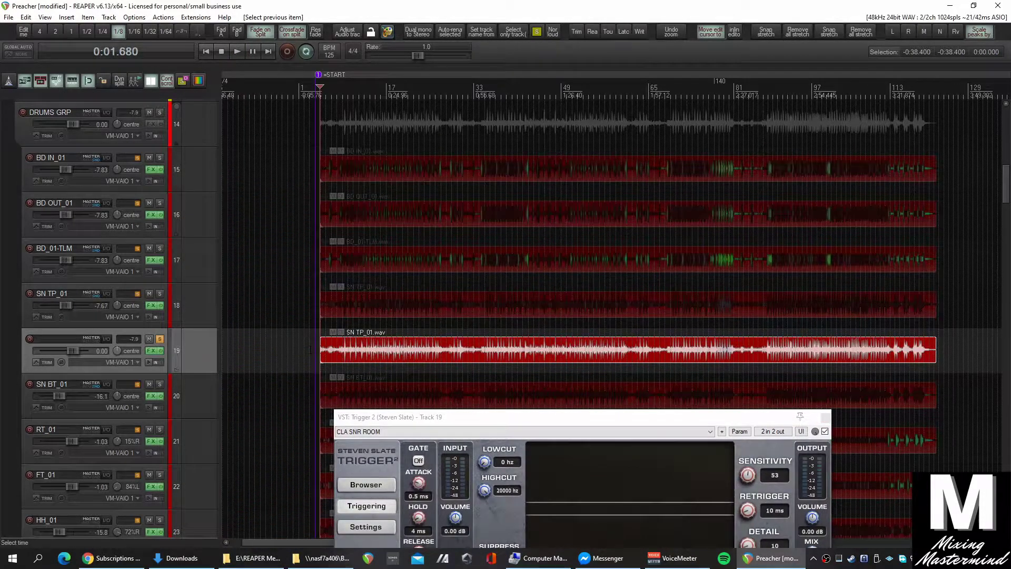
{"action": "key", "text": "Up"}
{"action": "left_click_drag", "start_coordinate": [456, 424], "coordinate": [447, 446]}
{"action": "left_click", "coordinate": [189, 364]}
{"action": "key", "text": "ctrl+t"}
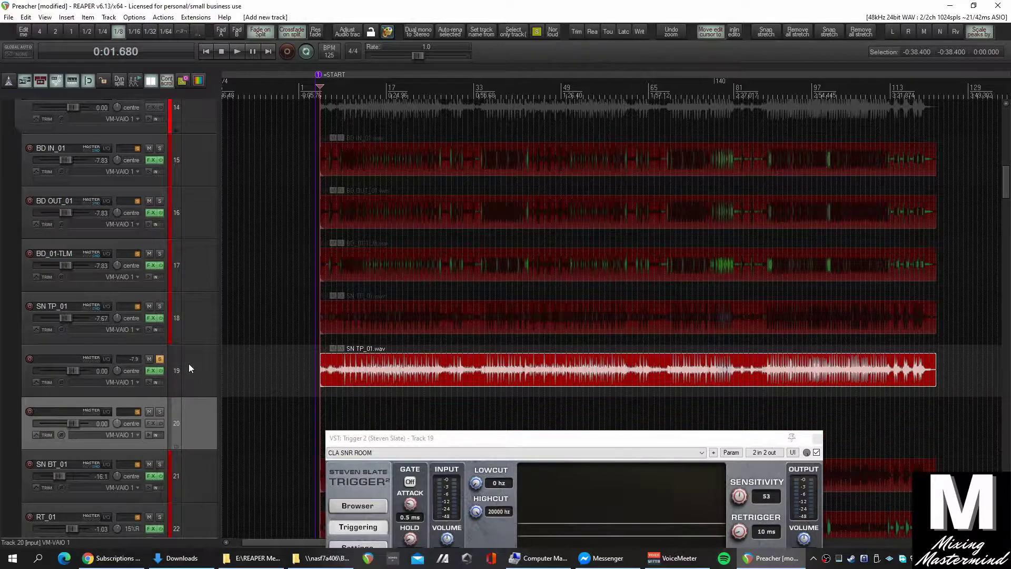
Place Trigger 2's captured MIDI as an item on the empty track, undoing the first attempt.
{"action": "left_click_drag", "start_coordinate": [435, 439], "coordinate": [705, 141]}
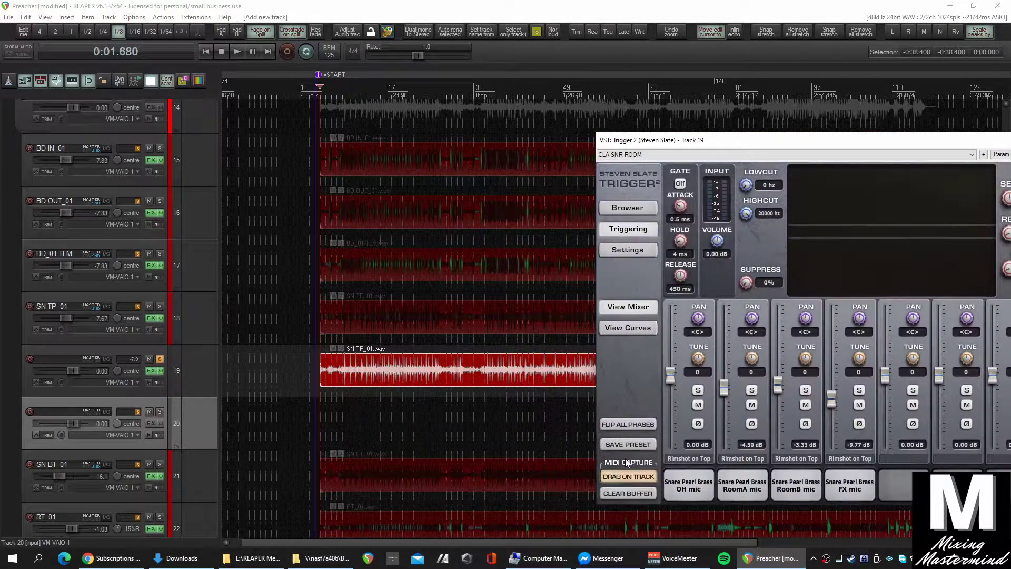
{"action": "left_click_drag", "start_coordinate": [621, 476], "coordinate": [218, 415]}
{"action": "key", "text": "ctrl+z"}
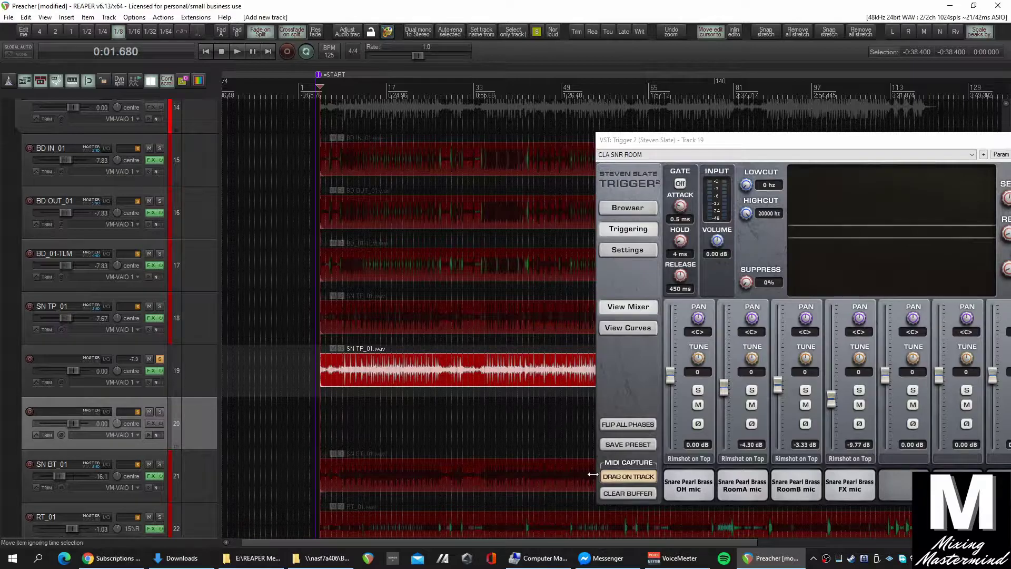
{"action": "left_click_drag", "start_coordinate": [624, 479], "coordinate": [234, 413]}
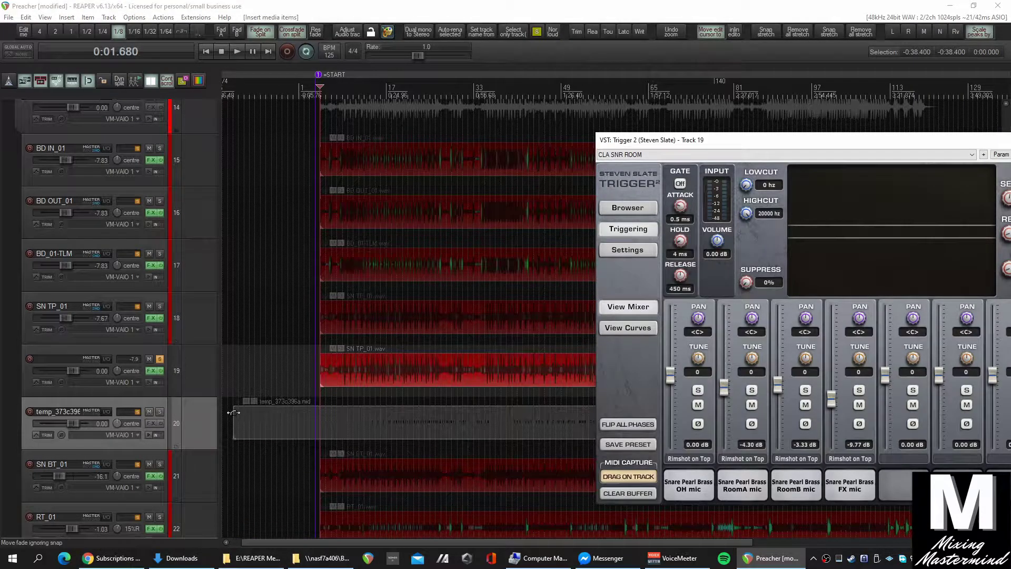
Move the captured MIDI item to the very start of the project timeline at -0:38.400.
{"action": "left_click_drag", "start_coordinate": [396, 426], "coordinate": [268, 428]}
{"action": "left_click_drag", "start_coordinate": [299, 542], "coordinate": [252, 541]}
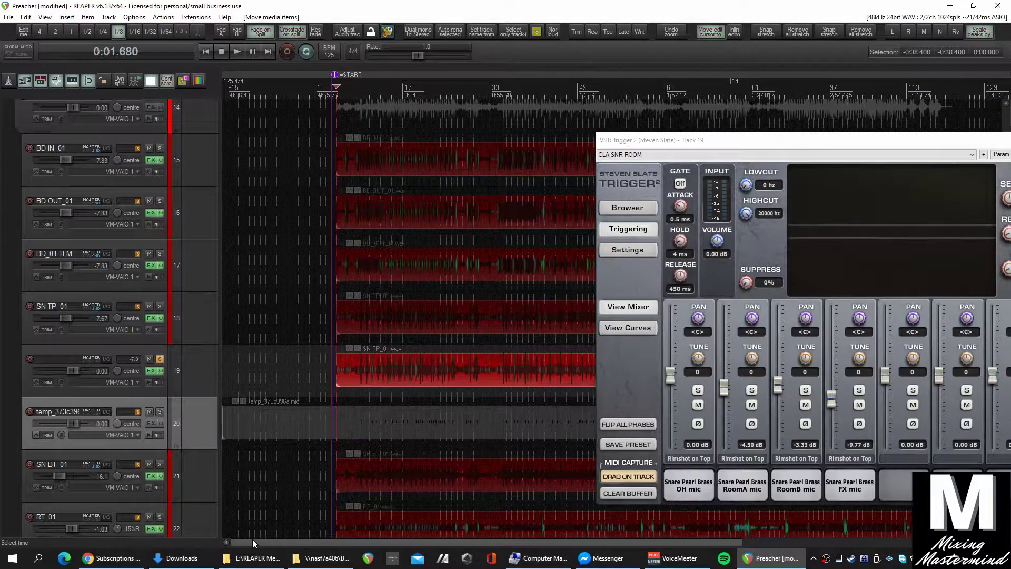
{"action": "left_click_drag", "start_coordinate": [245, 444], "coordinate": [222, 444]}
{"action": "key", "text": "Escape"}
{"action": "left_click_drag", "start_coordinate": [295, 422], "coordinate": [221, 423]}
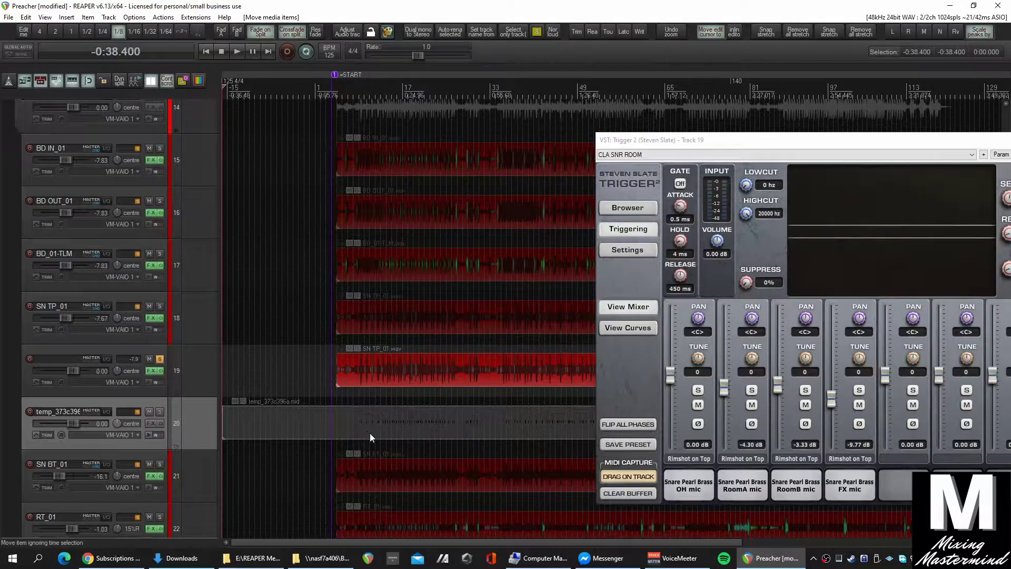
Close the Trigger 2 window and unsolo the copied snare track 19.
{"action": "left_click_drag", "start_coordinate": [999, 141], "coordinate": [744, 131]}
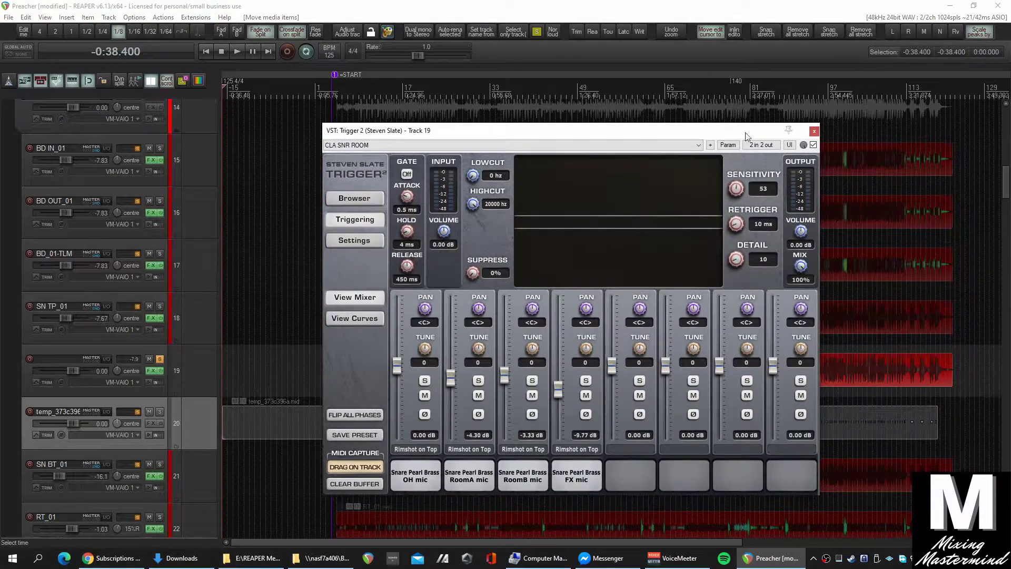
{"action": "left_click", "coordinate": [813, 131]}
{"action": "left_click", "coordinate": [159, 360]}
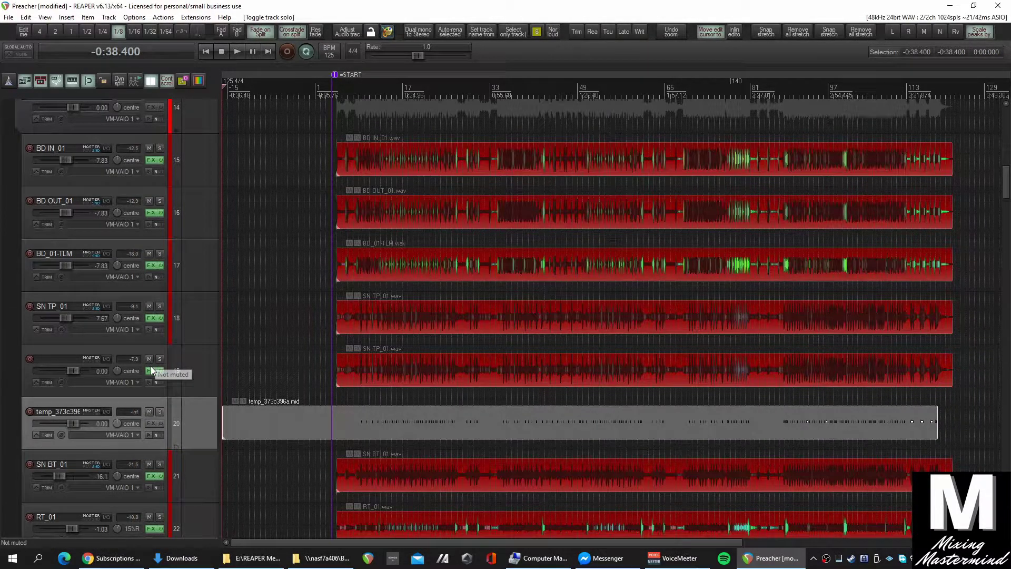
Copy Trigger 2 from track 19 onto the captured MIDI track 20 and mute track 19.
{"action": "left_click", "coordinate": [151, 424]}
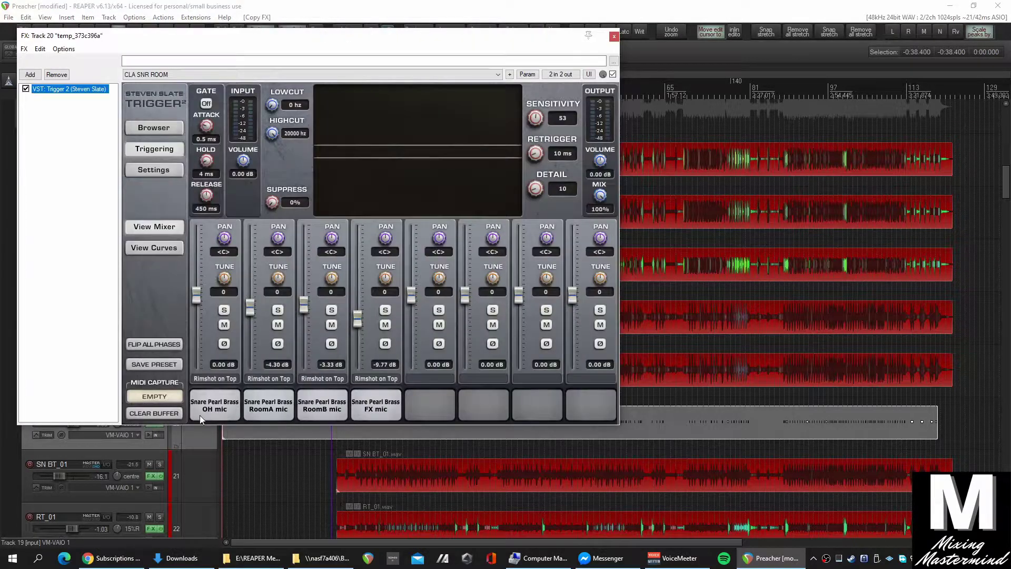
{"action": "left_click", "coordinate": [618, 37]}
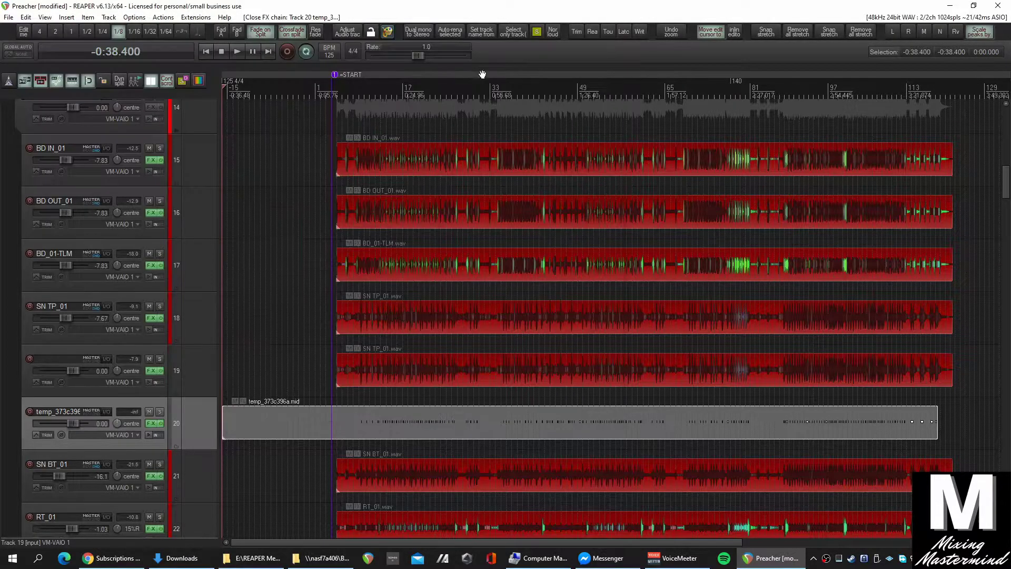
{"action": "left_click", "coordinate": [150, 358]}
Compare the captured MIDI notes with the snare hits, solo the MIDI track and play it from 0:09.840.
{"action": "scroll", "coordinate": [364, 443], "scroll_direction": "up", "scroll_amount": 3}
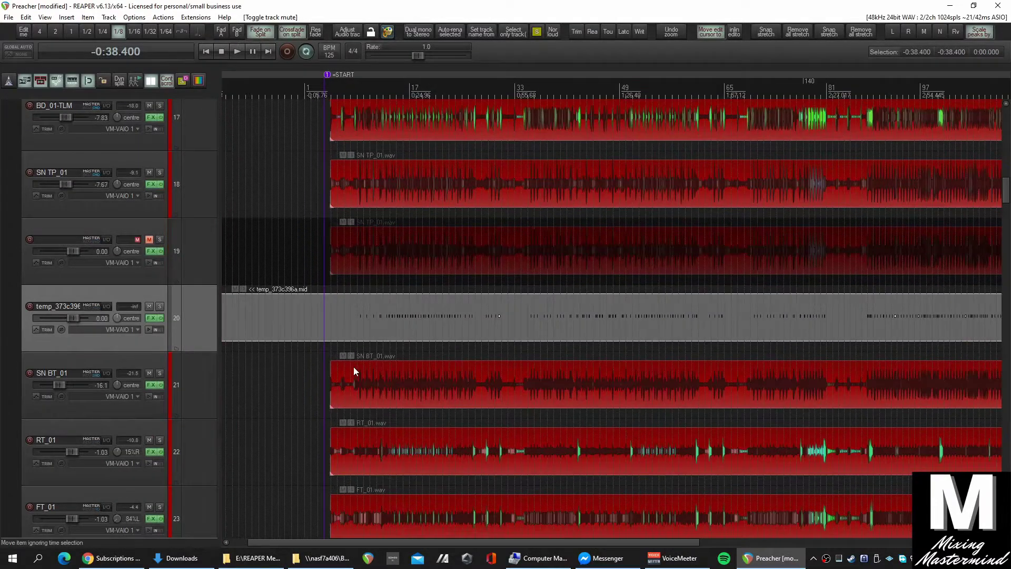
{"action": "scroll", "coordinate": [356, 321], "scroll_direction": "up", "scroll_amount": 10}
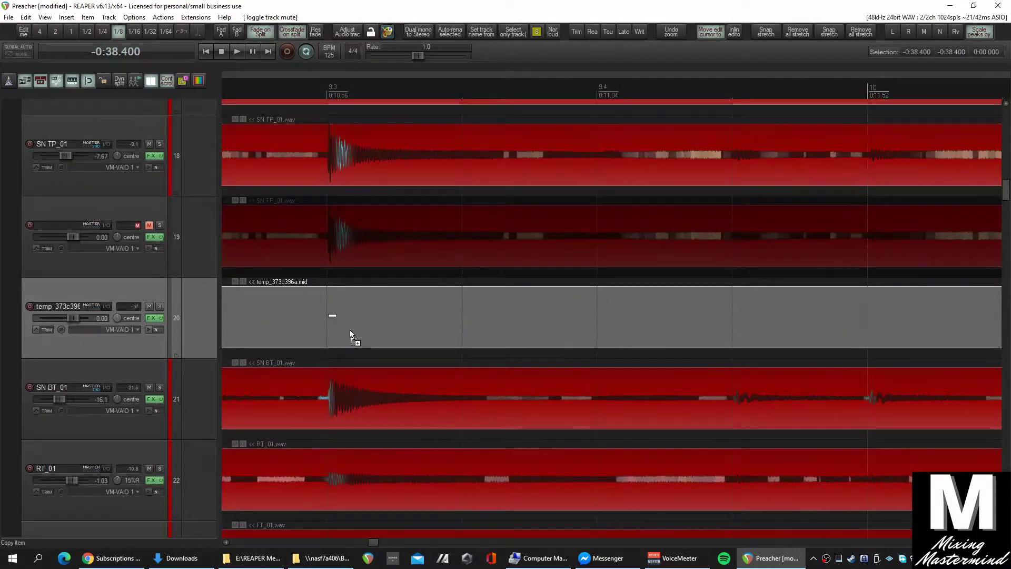
{"action": "scroll", "coordinate": [350, 329], "scroll_direction": "up", "scroll_amount": 8}
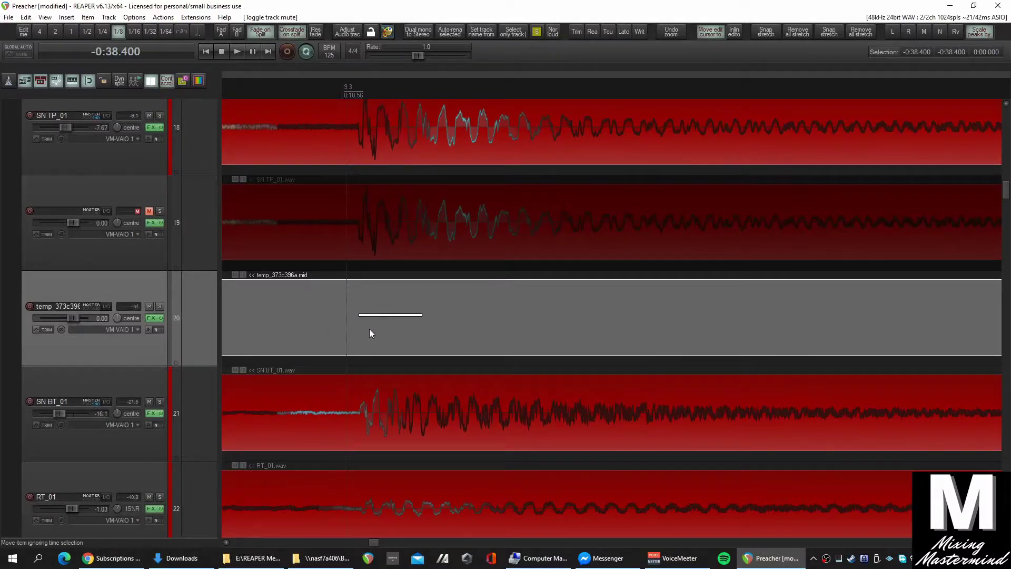
{"action": "scroll", "coordinate": [370, 332], "scroll_direction": "down", "scroll_amount": 10}
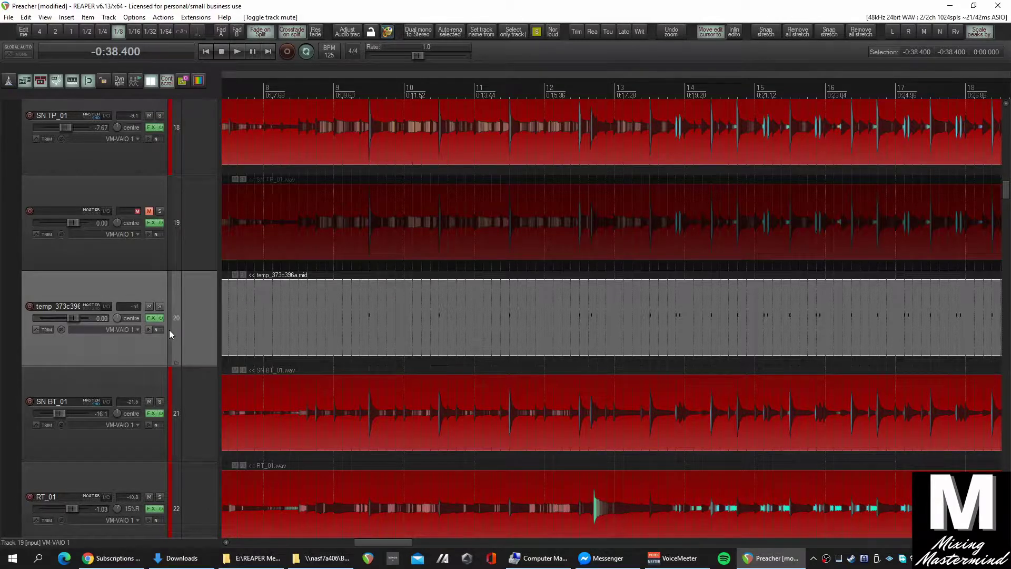
{"action": "left_click", "coordinate": [160, 306]}
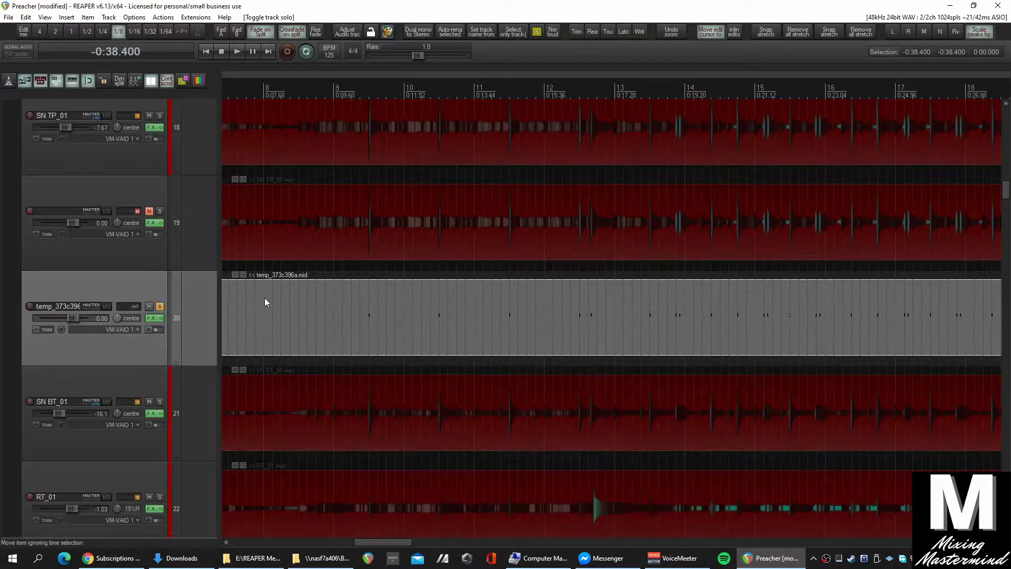
{"action": "left_click", "coordinate": [342, 316]}
{"action": "key", "text": "space"}
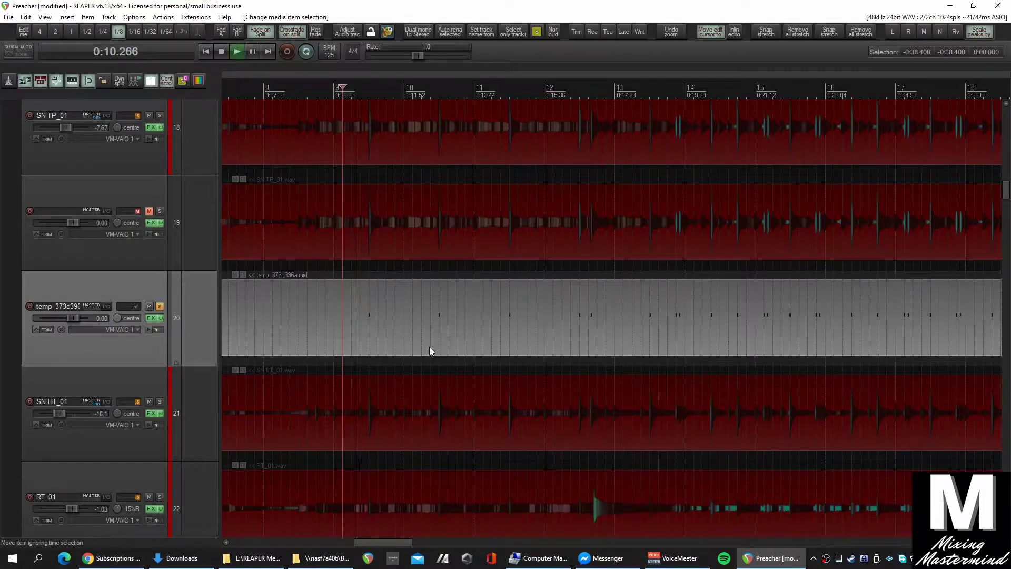
{"action": "key", "text": "space"}
Check the note row in the captured MIDI, try 36 : C1 as Trigger 2's MIDI In note on track 20, and test playback.
{"action": "double_click", "coordinate": [352, 322]}
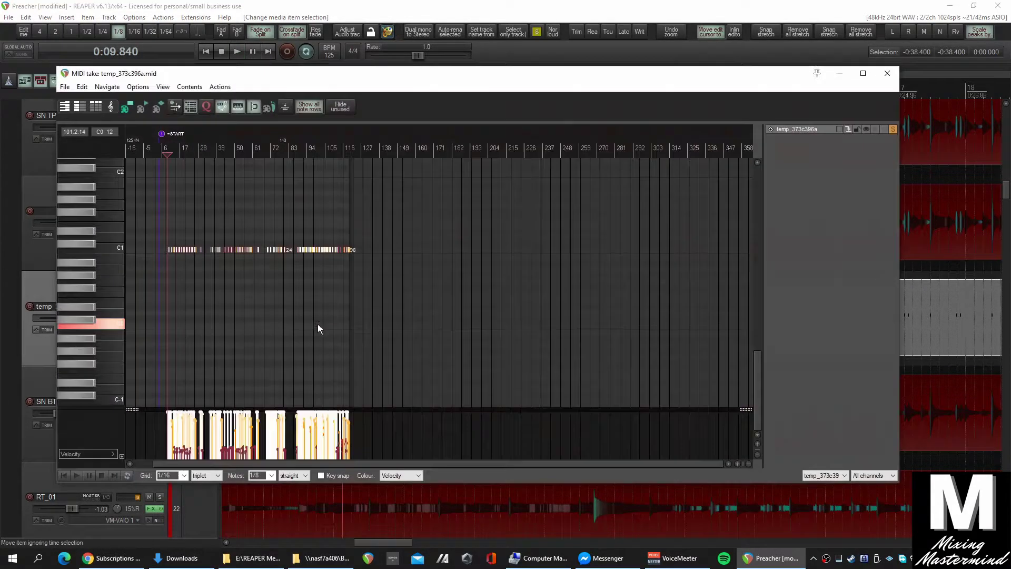
{"action": "key", "text": "Escape"}
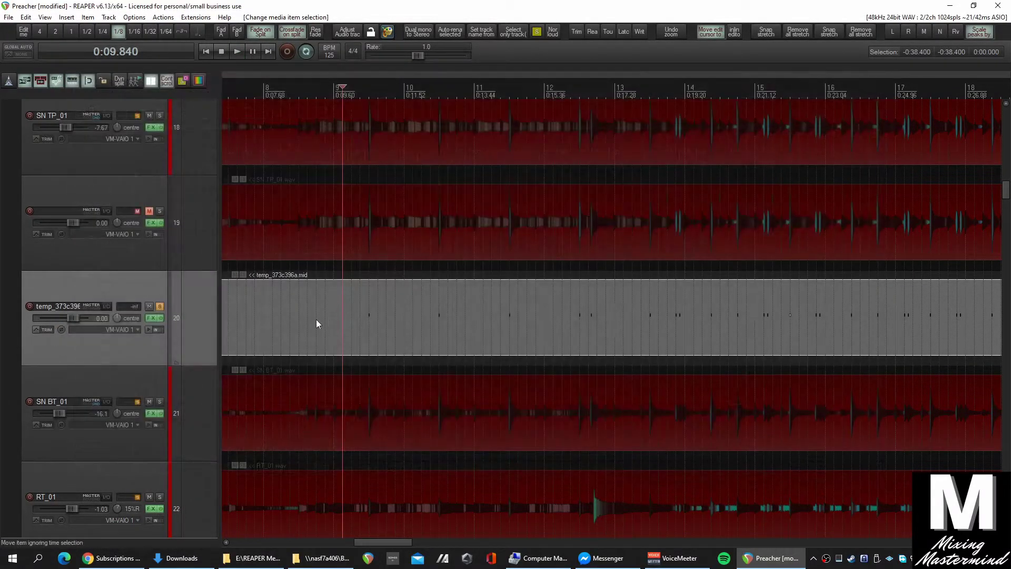
{"action": "left_click", "coordinate": [151, 318]}
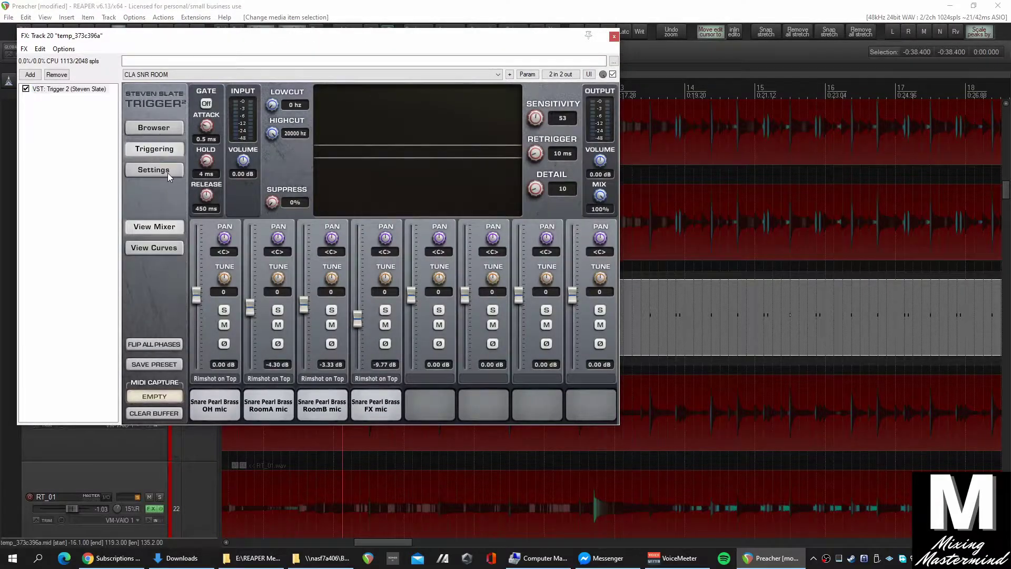
{"action": "left_click", "coordinate": [167, 172]}
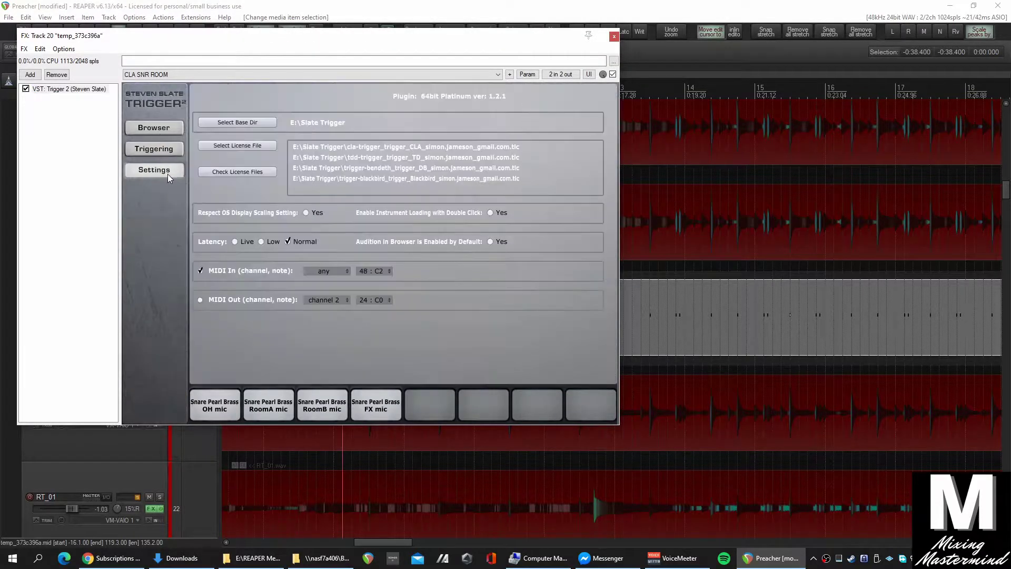
{"action": "left_click", "coordinate": [383, 271]}
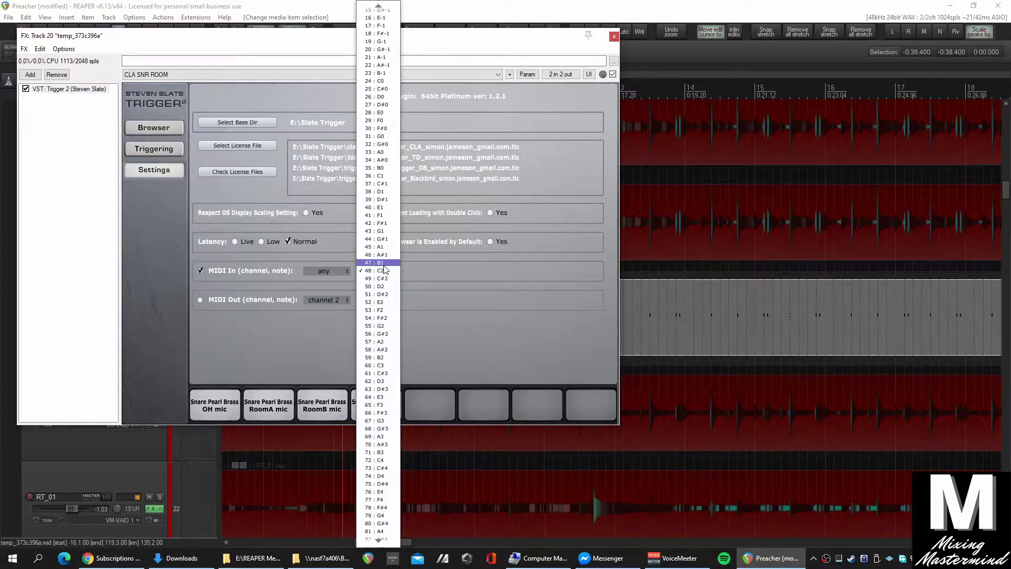
{"action": "left_click", "coordinate": [380, 191]}
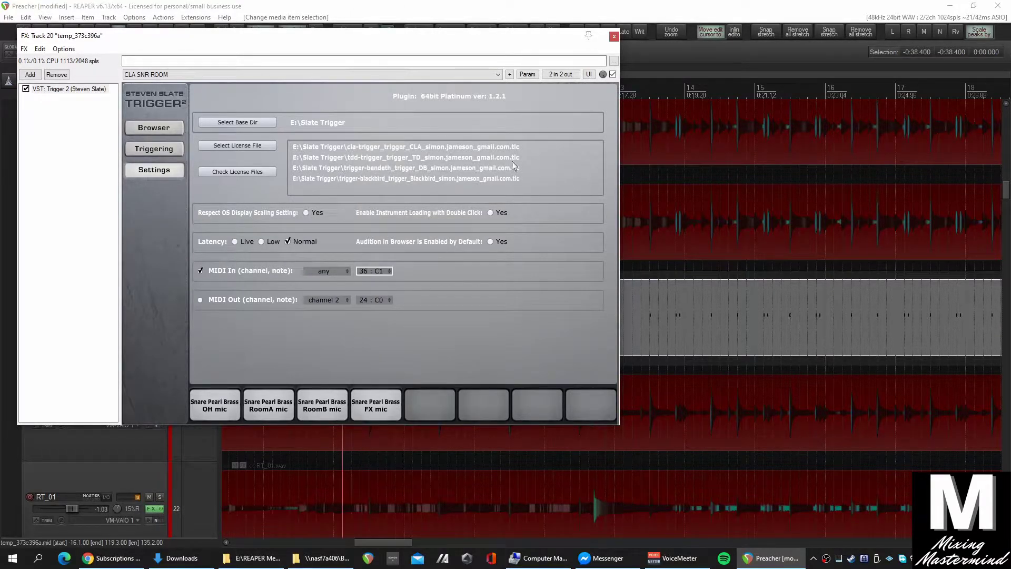
{"action": "left_click", "coordinate": [613, 36]}
{"action": "key", "text": "space"}
{"action": "key", "text": "space"}
Set Trigger 2's MIDI In note on track 20 to 24 : C0 and play the MIDI track to test it.
{"action": "left_click", "coordinate": [150, 317]}
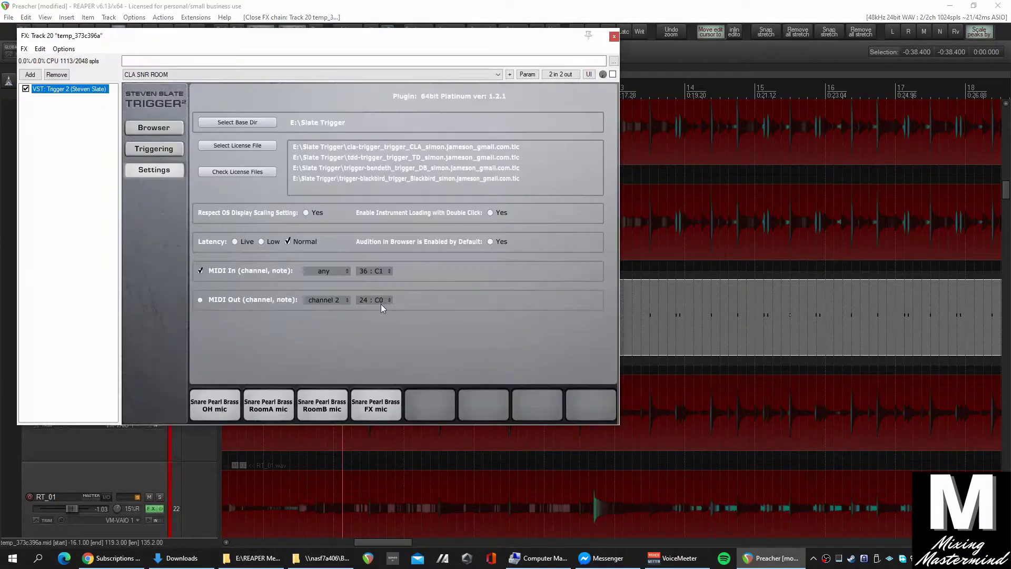
{"action": "left_click", "coordinate": [377, 270]}
{"action": "left_click", "coordinate": [378, 177]}
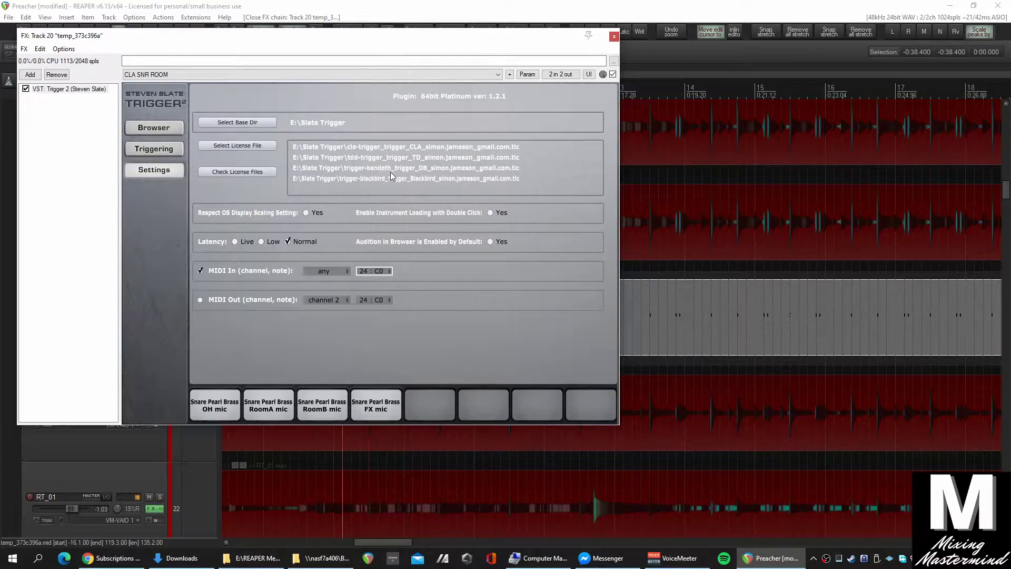
{"action": "left_click", "coordinate": [615, 37]}
{"action": "key", "text": "space"}
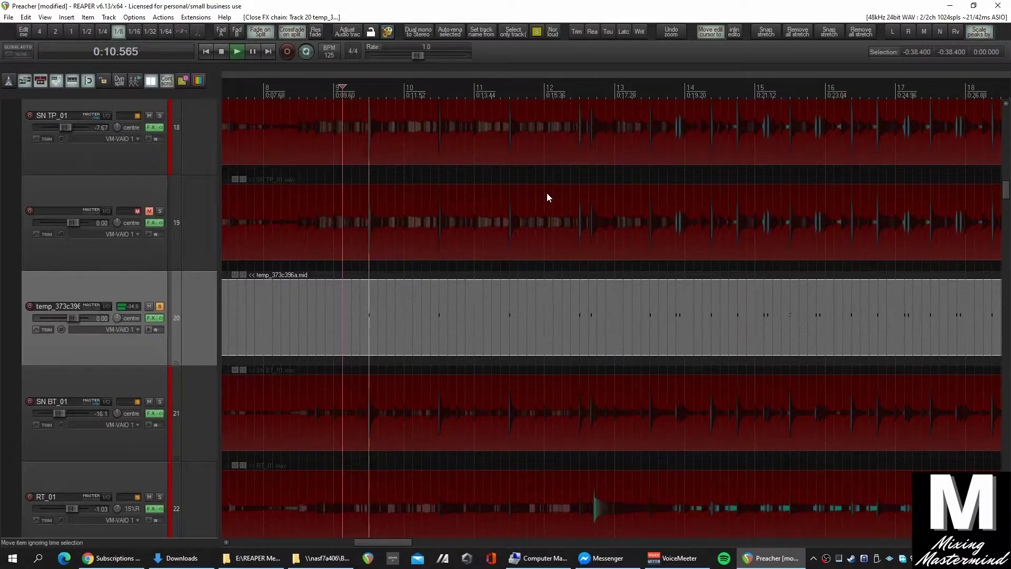
{"action": "key", "text": "space"}
Place the edit cursor at 0:10.560 by the snare hit and open the captured MIDI item in the inline editor.
{"action": "scroll", "coordinate": [386, 313], "scroll_direction": "up", "scroll_amount": 3}
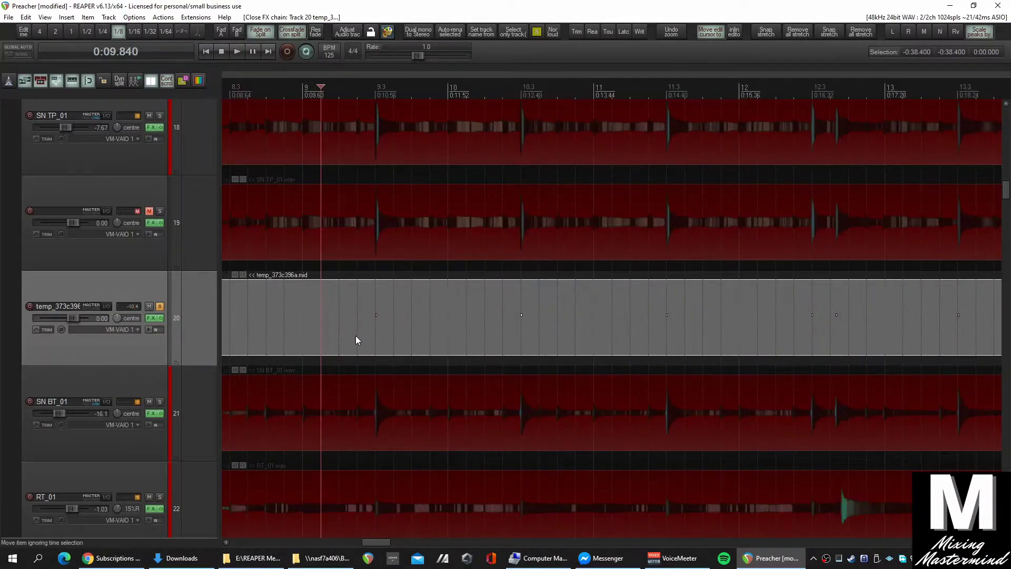
{"action": "scroll", "coordinate": [384, 335], "scroll_direction": "up", "scroll_amount": 3}
{"action": "scroll", "coordinate": [384, 336], "scroll_direction": "up", "scroll_amount": 2}
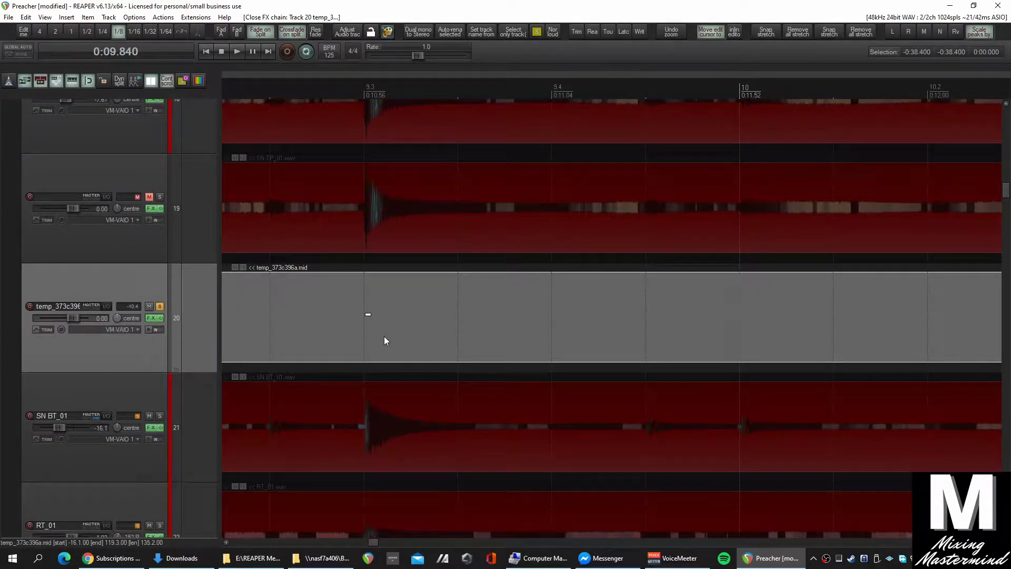
{"action": "scroll", "coordinate": [384, 336], "scroll_direction": "down", "scroll_amount": 4}
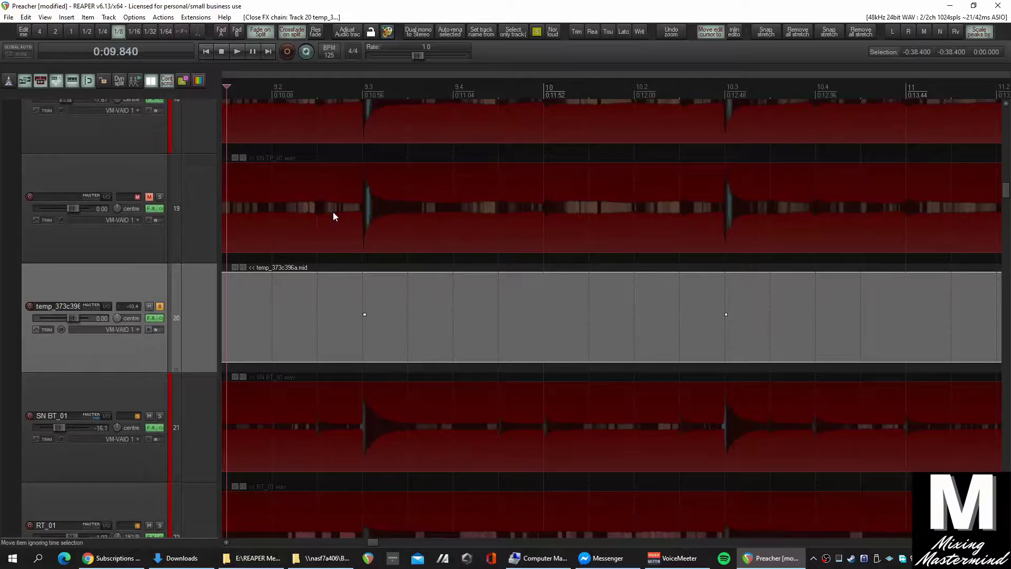
{"action": "left_click", "coordinate": [378, 312]}
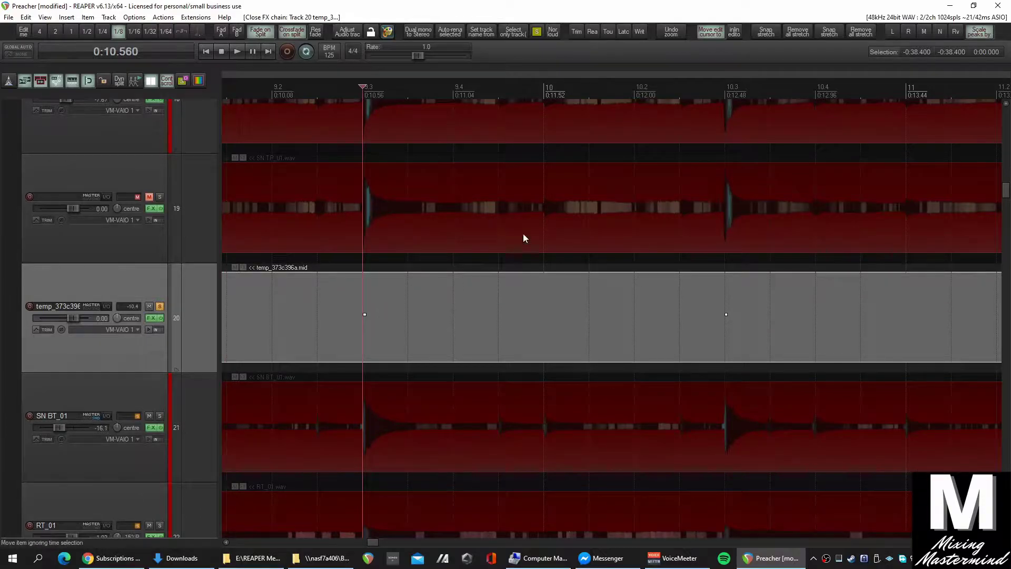
{"action": "left_click", "coordinate": [735, 33]}
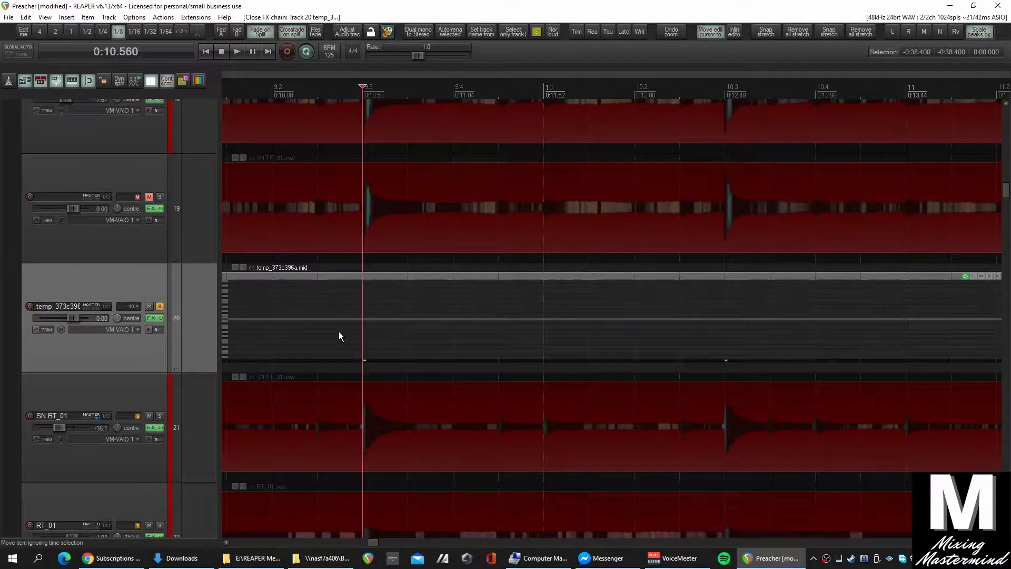
Hide the unused note rows in the inline editor and display the MIDI notes as triangles.
{"action": "left_click", "coordinate": [973, 275]}
{"action": "scroll", "coordinate": [362, 304], "scroll_direction": "up", "scroll_amount": 8}
{"action": "scroll", "coordinate": [363, 307], "scroll_direction": "up", "scroll_amount": 2}
{"action": "scroll", "coordinate": [364, 308], "scroll_direction": "up", "scroll_amount": 2}
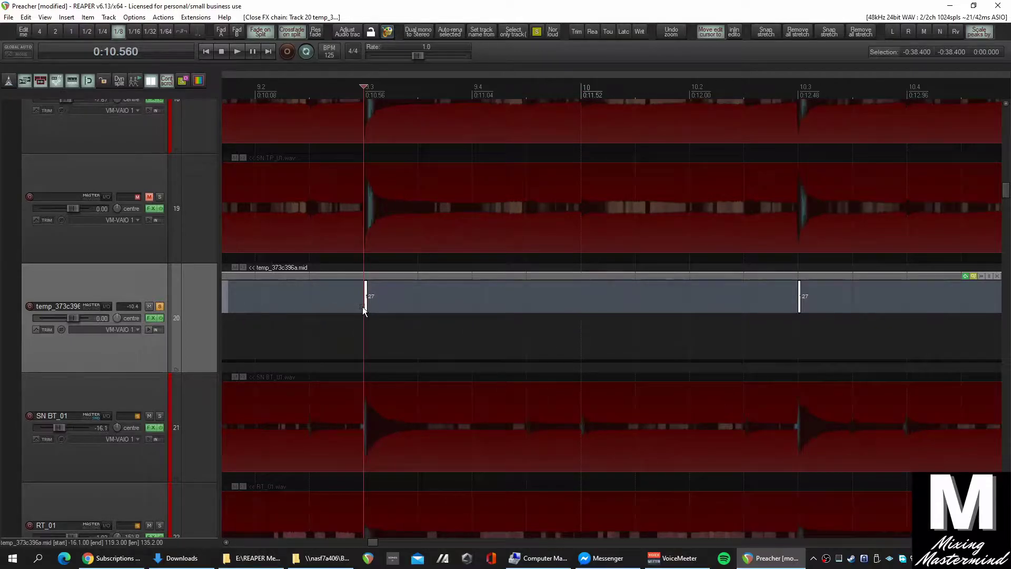
{"action": "scroll", "coordinate": [363, 306], "scroll_direction": "up", "scroll_amount": 4}
{"action": "left_click", "coordinate": [982, 276]}
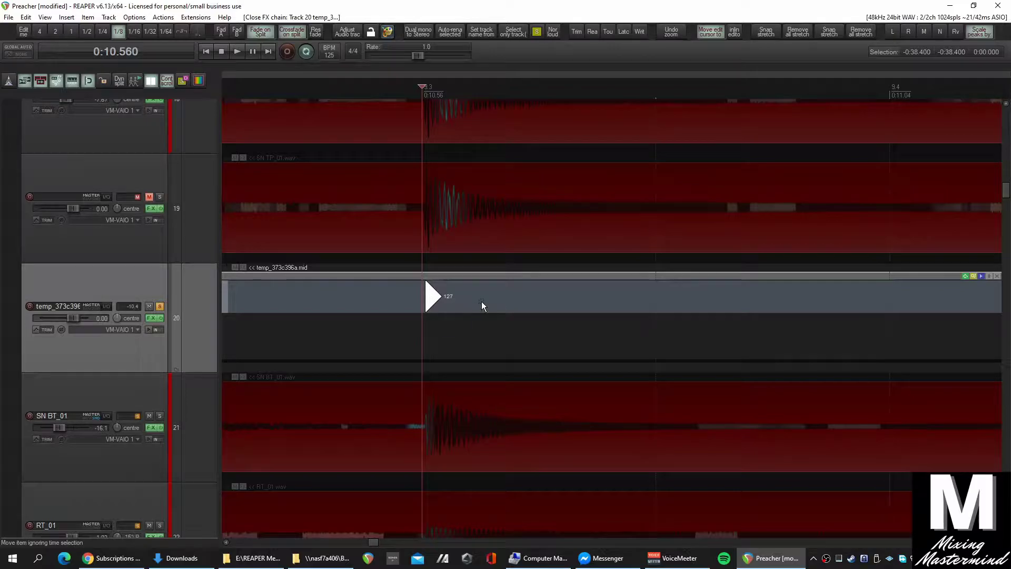
Select the copied snare item and step through its transients to 0:23.755, comparing each hit's start with its MIDI note.
{"action": "scroll", "coordinate": [456, 319], "scroll_direction": "up", "scroll_amount": 1}
{"action": "scroll", "coordinate": [416, 315], "scroll_direction": "up", "scroll_amount": 4}
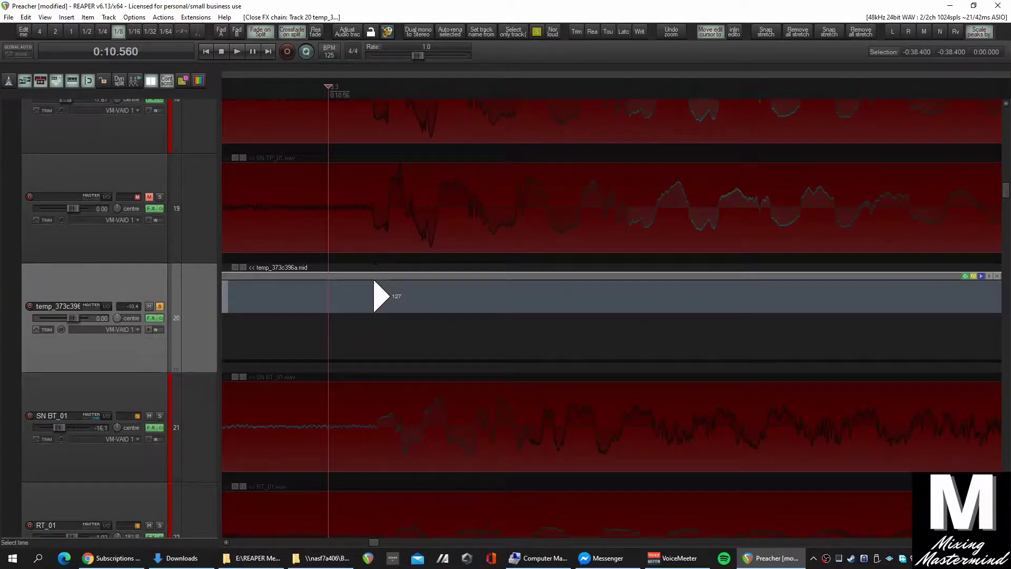
{"action": "scroll", "coordinate": [365, 210], "scroll_direction": "up", "scroll_amount": 3}
{"action": "scroll", "coordinate": [350, 383], "scroll_direction": "down", "scroll_amount": 1}
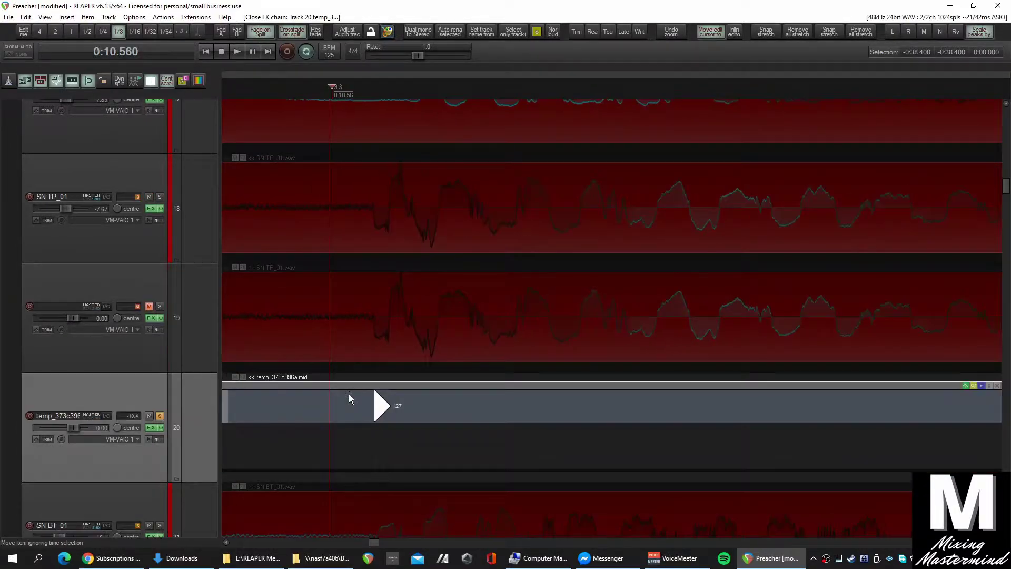
{"action": "left_click", "coordinate": [320, 305]}
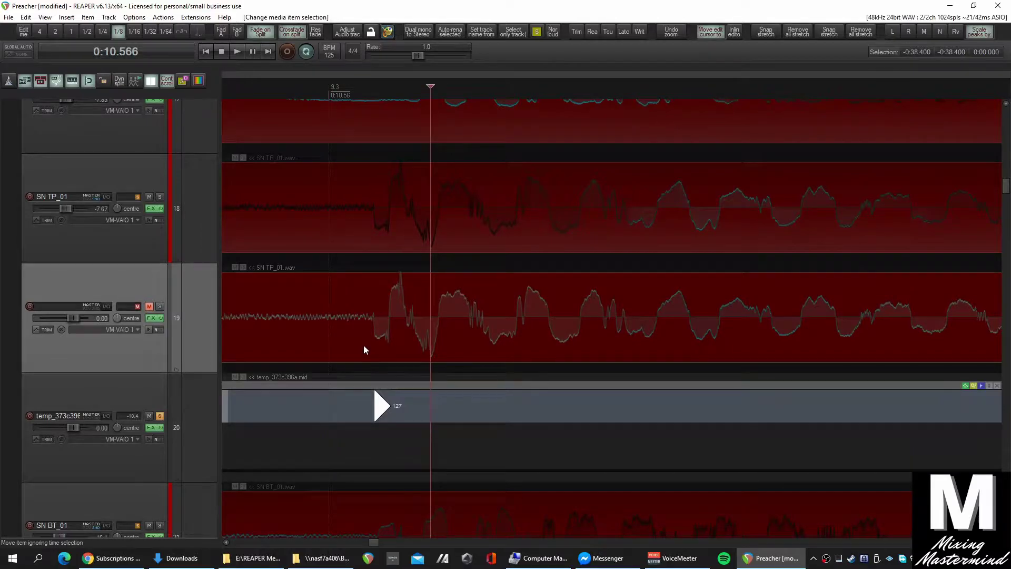
{"action": "key", "text": "Tab"}
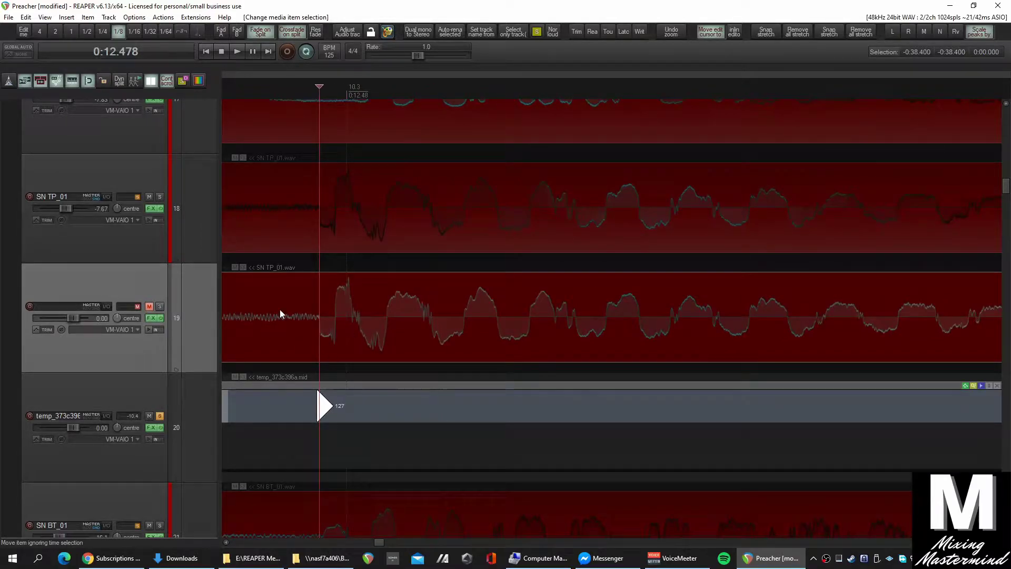
{"action": "key", "text": "Tab"}
{"action": "key", "text": "Tab"}
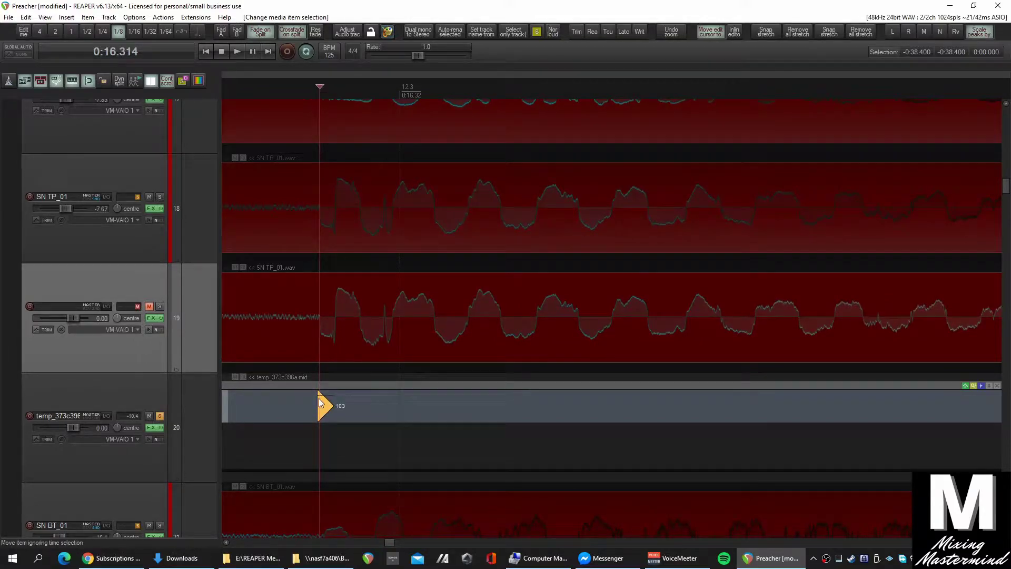
{"action": "key", "text": "Tab"}
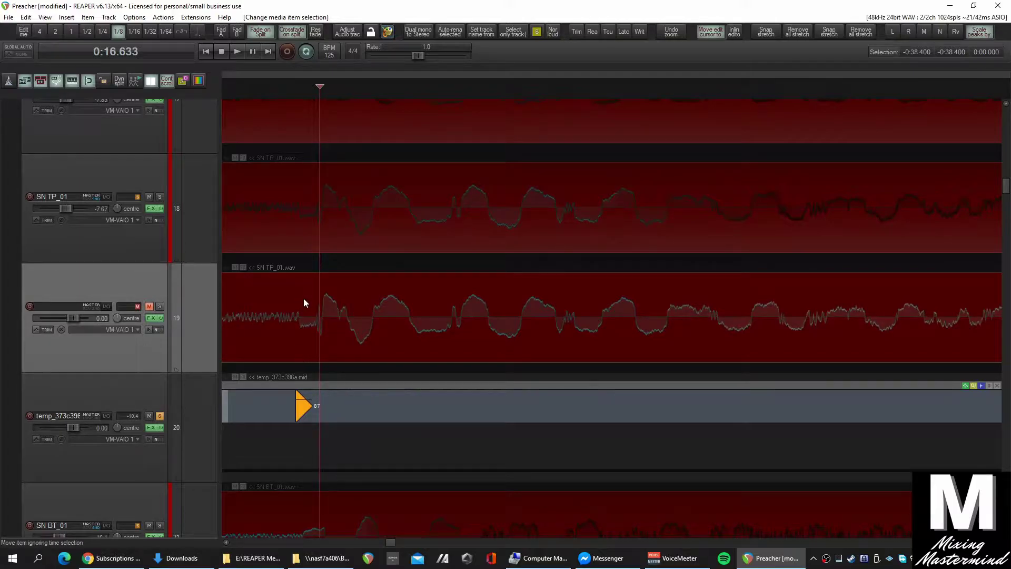
{"action": "key", "text": "Tab"}
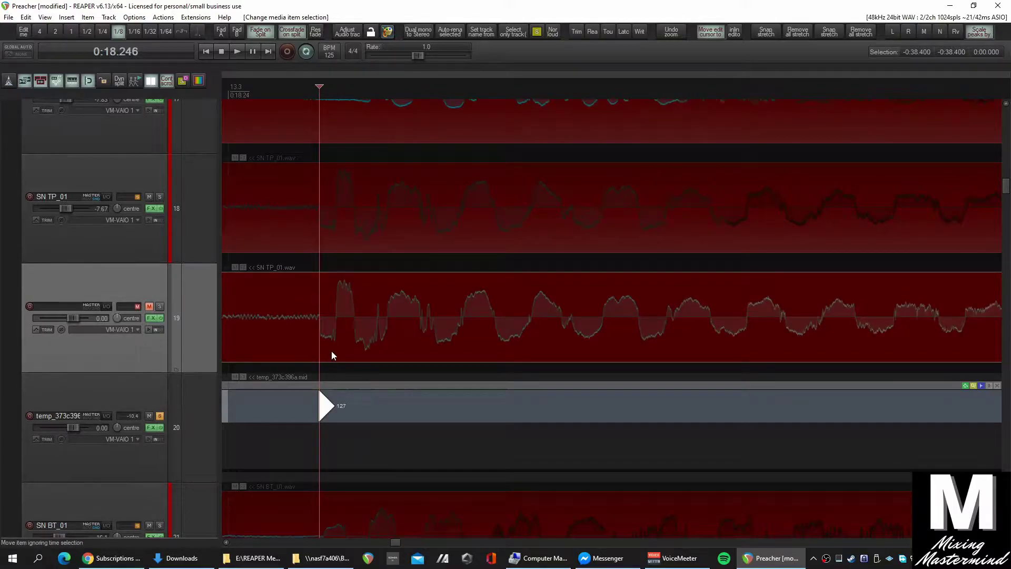
{"action": "key", "text": "Tab"}
{"action": "key", "text": "Tab"}
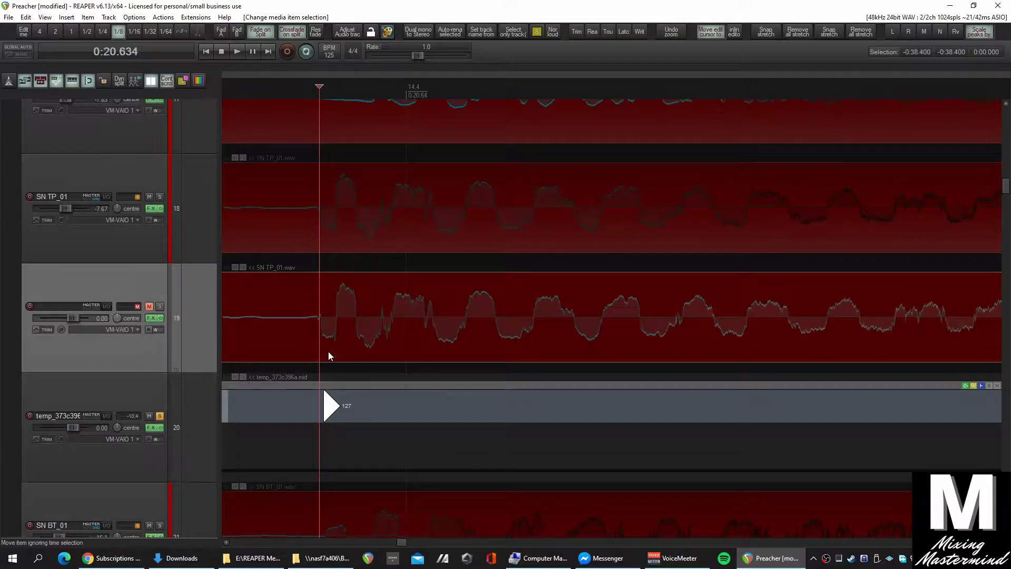
{"action": "key", "text": "Tab"}
{"action": "key", "text": "Tab"}
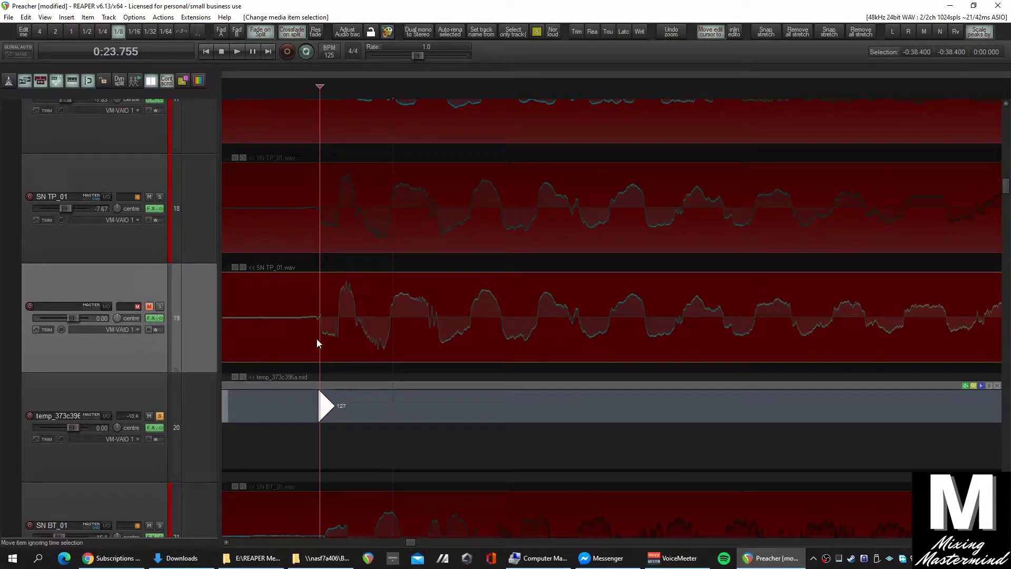
Move the velocity-127 MIDI note near 0:23.755 so it lines up with the start of the snare transient.
{"action": "scroll", "coordinate": [321, 417], "scroll_direction": "up", "scroll_amount": 1}
{"action": "scroll", "coordinate": [320, 405], "scroll_direction": "up", "scroll_amount": 8}
{"action": "left_click_drag", "start_coordinate": [310, 405], "coordinate": [337, 406]}
{"action": "left_click", "coordinate": [322, 406]}
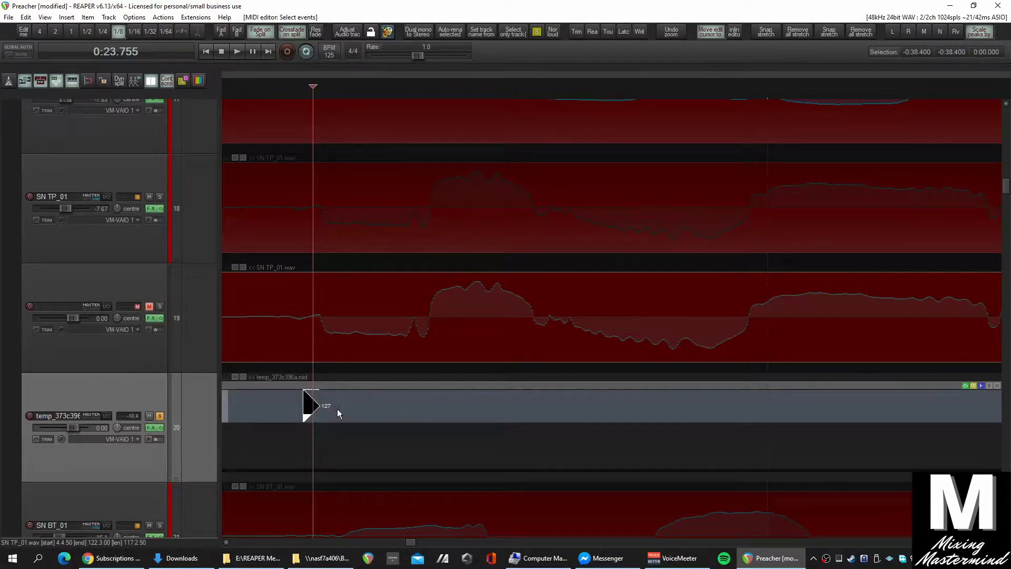
{"action": "scroll", "coordinate": [409, 402], "scroll_direction": "down", "scroll_amount": 2}
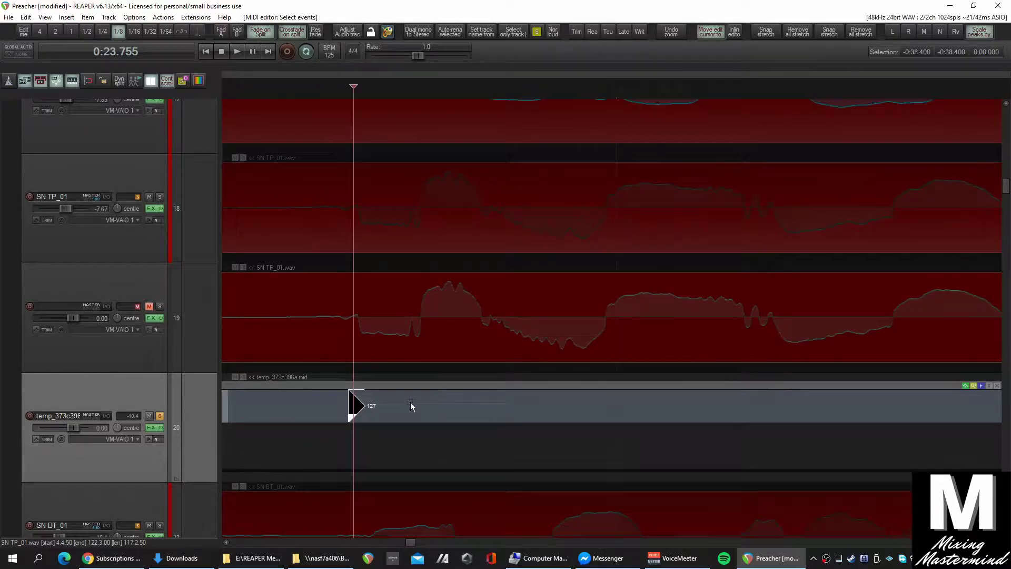
{"action": "scroll", "coordinate": [388, 412], "scroll_direction": "down", "scroll_amount": 3}
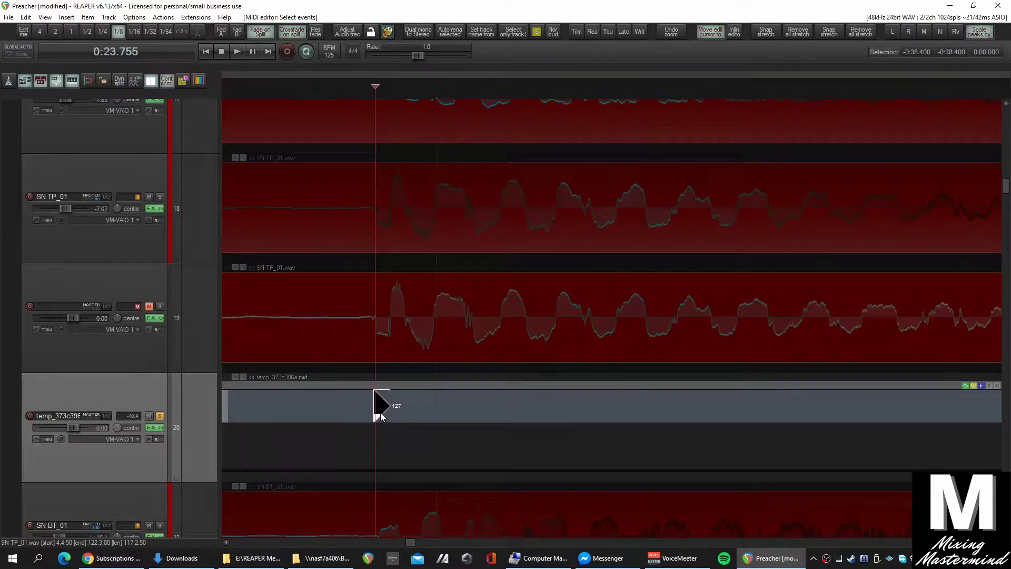
{"action": "scroll", "coordinate": [381, 410], "scroll_direction": "up", "scroll_amount": 3}
{"action": "scroll", "coordinate": [377, 408], "scroll_direction": "up", "scroll_amount": 3}
{"action": "left_click_drag", "start_coordinate": [354, 408], "coordinate": [323, 416]}
{"action": "scroll", "coordinate": [316, 408], "scroll_direction": "up", "scroll_amount": 3}
Step through the following snare transients up to 1:01.461, comparing each hit's start with its MIDI note.
{"action": "key", "text": "Tab"}
{"action": "key", "text": "Tab"}
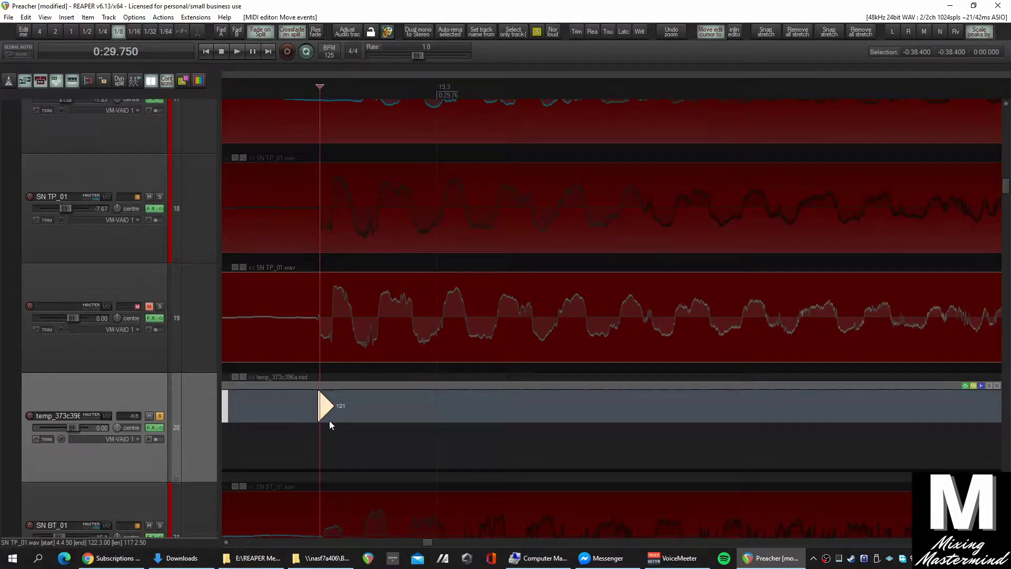
{"action": "key", "text": "Tab"}
{"action": "key", "text": "Tab"}
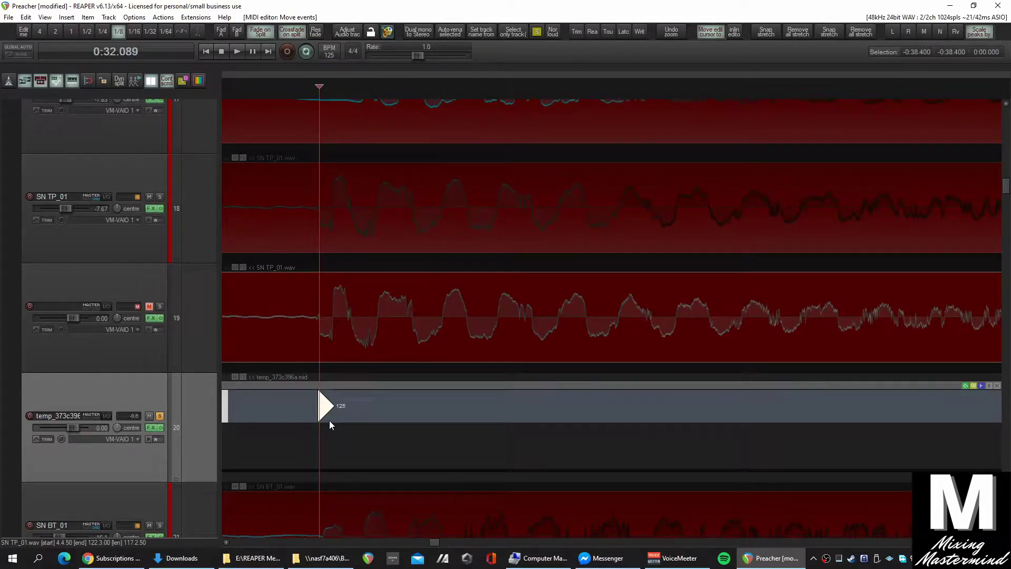
{"action": "scroll", "coordinate": [329, 420], "scroll_direction": "up", "scroll_amount": 1}
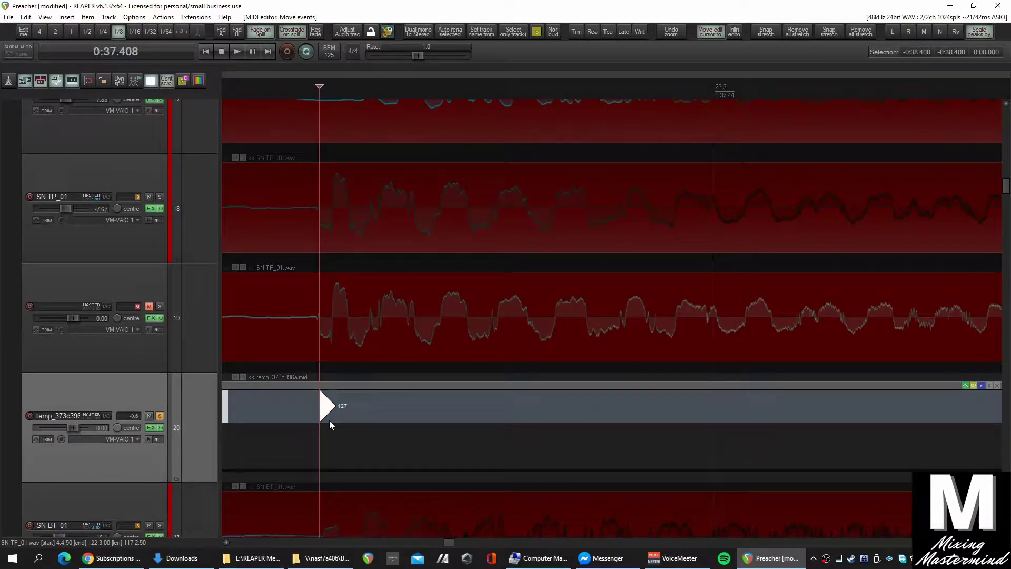
{"action": "scroll", "coordinate": [330, 420], "scroll_direction": "down", "scroll_amount": 5}
{"action": "scroll", "coordinate": [329, 420], "scroll_direction": "up", "scroll_amount": 4}
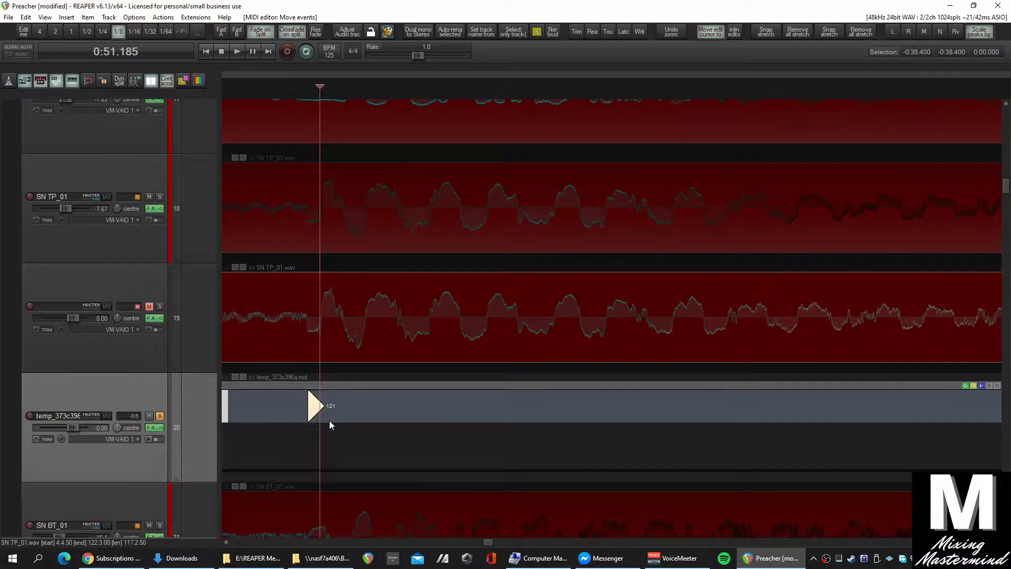
{"action": "scroll", "coordinate": [329, 420], "scroll_direction": "up", "scroll_amount": 2}
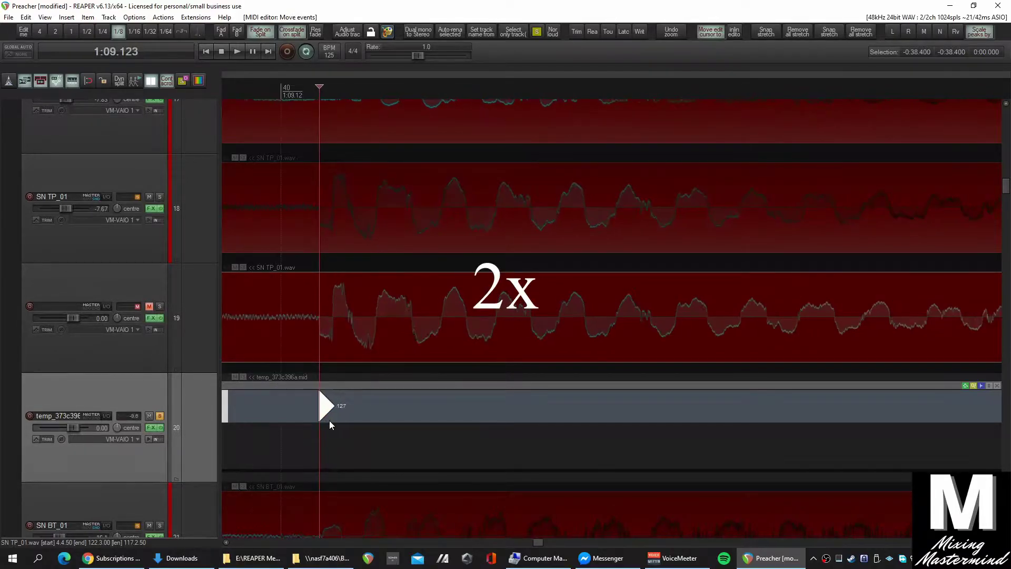
Continue through the snare transients to 2:23.957 and inspect the MIDI notes against the audio hits.
{"action": "key", "text": "Tab"}
{"action": "key", "text": "Tab"}
{"action": "key", "text": "Tab"}
{"action": "key", "text": "Tab"}
{"action": "key", "text": "Tab"}
{"action": "scroll", "coordinate": [708, 448], "scroll_direction": "right", "scroll_amount": 2}
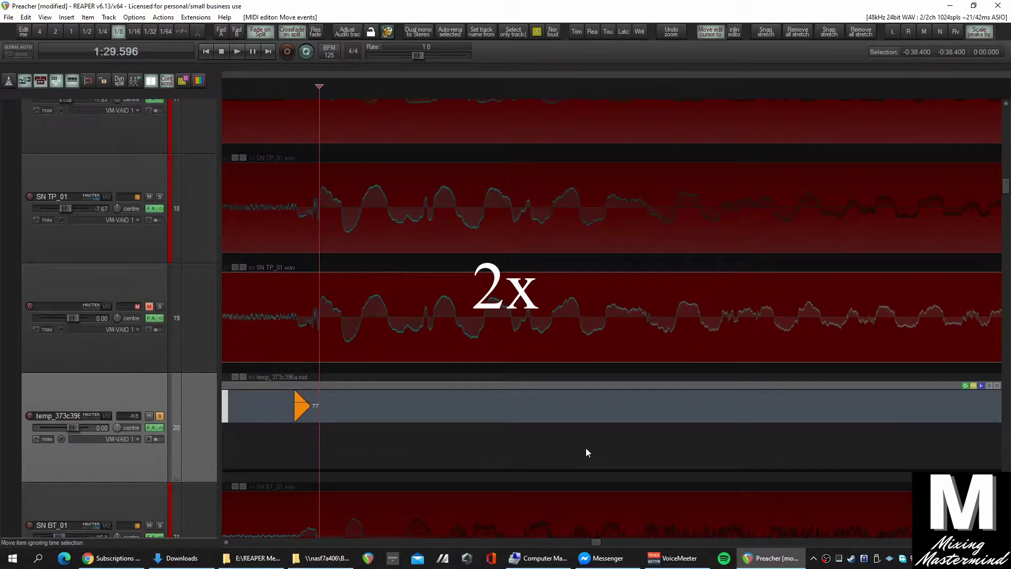
{"action": "key", "text": "Tab"}
{"action": "scroll", "coordinate": [306, 398], "scroll_direction": "up", "scroll_amount": 6}
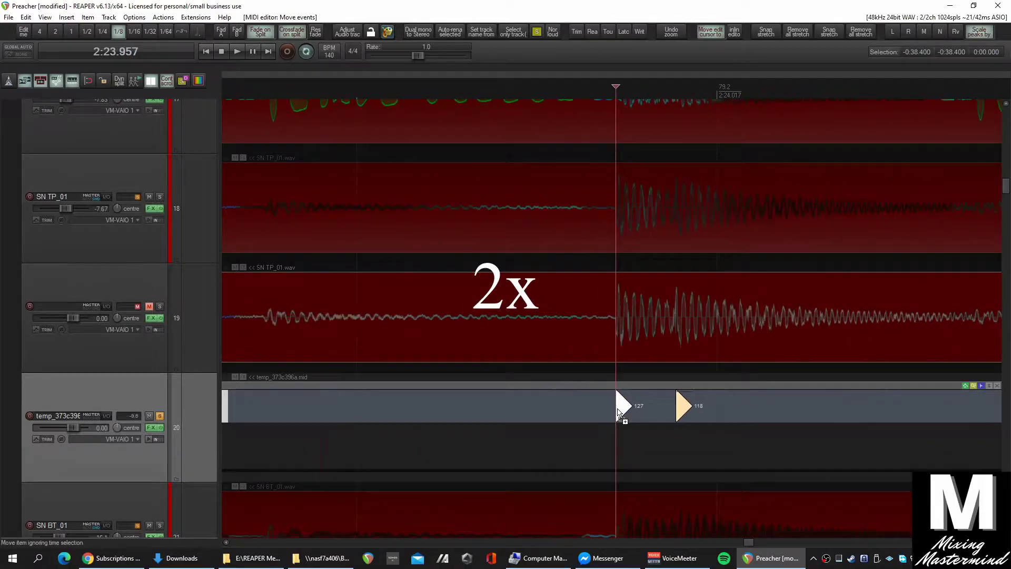
Play the passage around the closely spaced snare hits at 2:24 and examine how their MIDI notes line up.
{"action": "scroll", "coordinate": [617, 413], "scroll_direction": "down", "scroll_amount": 2}
{"action": "left_click", "coordinate": [311, 97]}
{"action": "key", "text": "space"}
{"action": "key", "text": "space"}
{"action": "scroll", "coordinate": [491, 416], "scroll_direction": "down", "scroll_amount": 2}
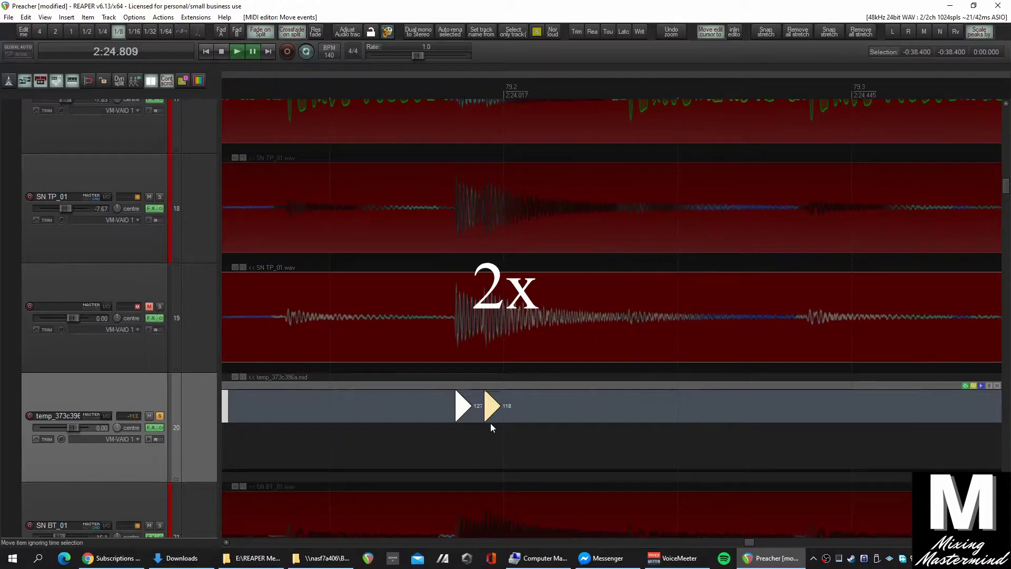
{"action": "scroll", "coordinate": [490, 422], "scroll_direction": "down", "scroll_amount": 3}
{"action": "scroll", "coordinate": [534, 422], "scroll_direction": "up", "scroll_amount": 8}
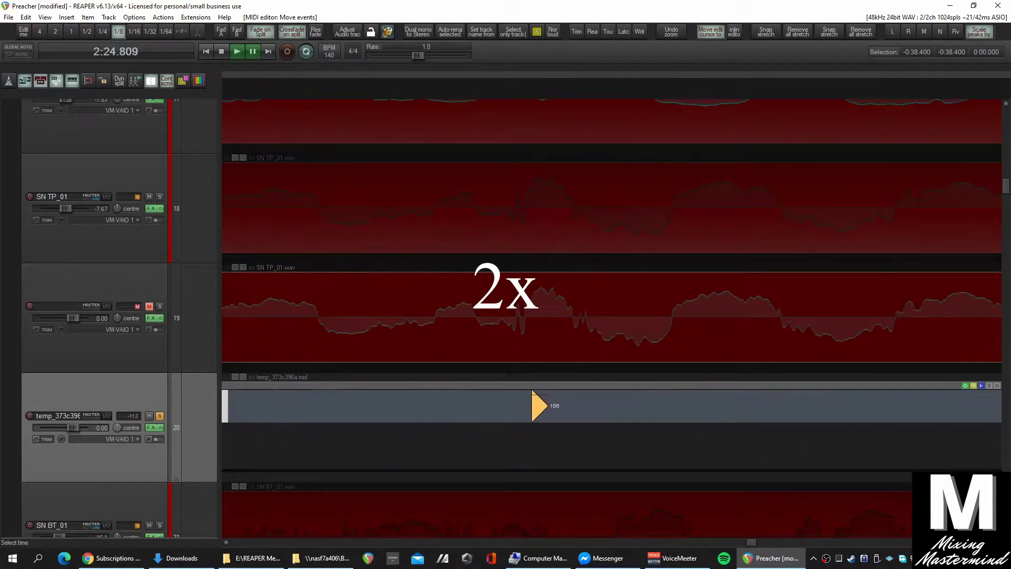
{"action": "scroll", "coordinate": [495, 411], "scroll_direction": "down", "scroll_amount": 7}
Step through the copied snare item to the transient at 2:39.037 and move the velocity-115 MIDI note onto that hit.
{"action": "left_click", "coordinate": [282, 326]}
{"action": "key", "text": "Tab"}
{"action": "key", "text": "Tab"}
{"action": "key", "text": "Tab"}
{"action": "key", "text": "Tab"}
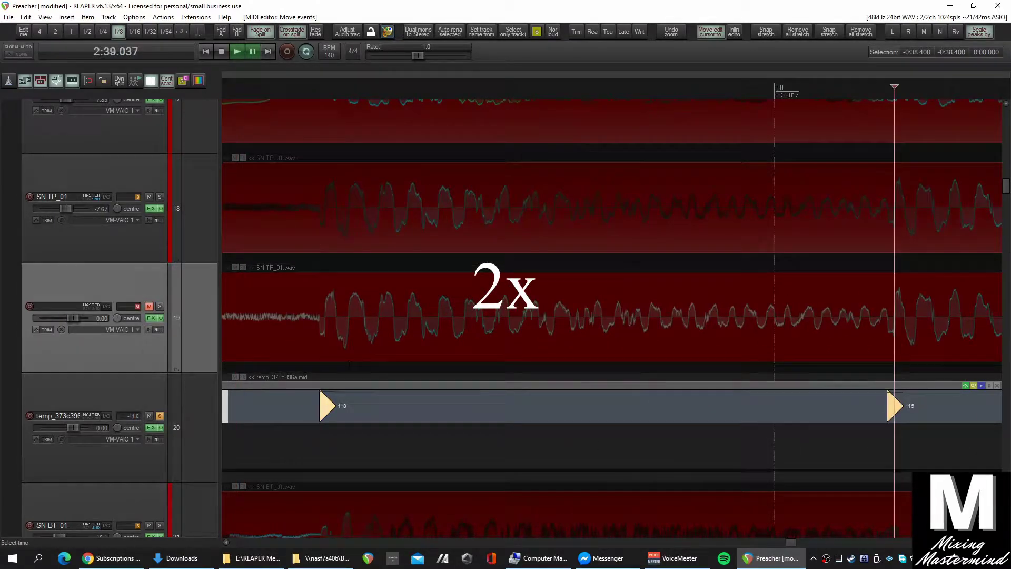
{"action": "scroll", "coordinate": [532, 419], "scroll_direction": "up", "scroll_amount": 5}
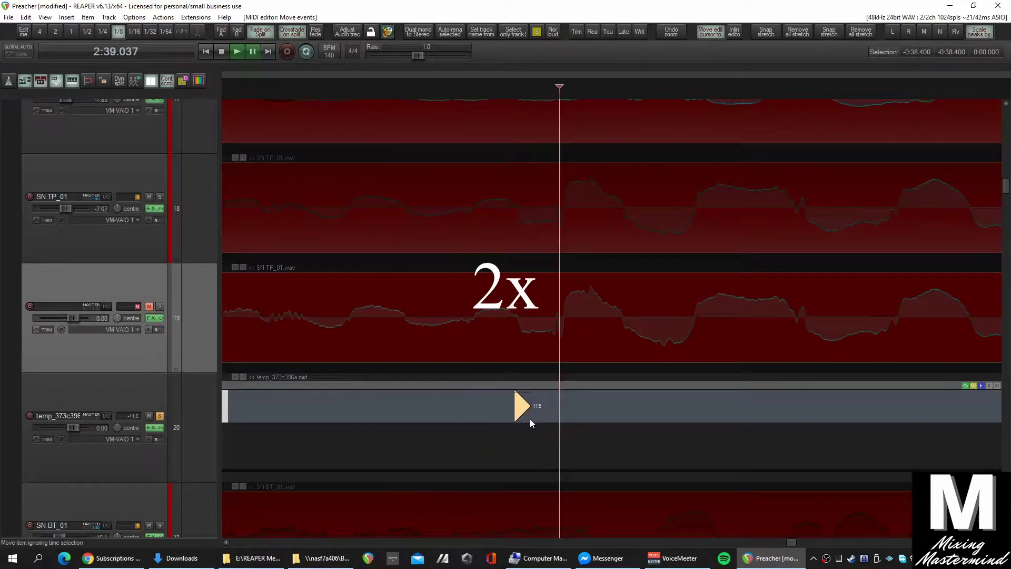
{"action": "scroll", "coordinate": [530, 421], "scroll_direction": "up", "scroll_amount": 2}
{"action": "left_click_drag", "start_coordinate": [429, 412], "coordinate": [485, 409]}
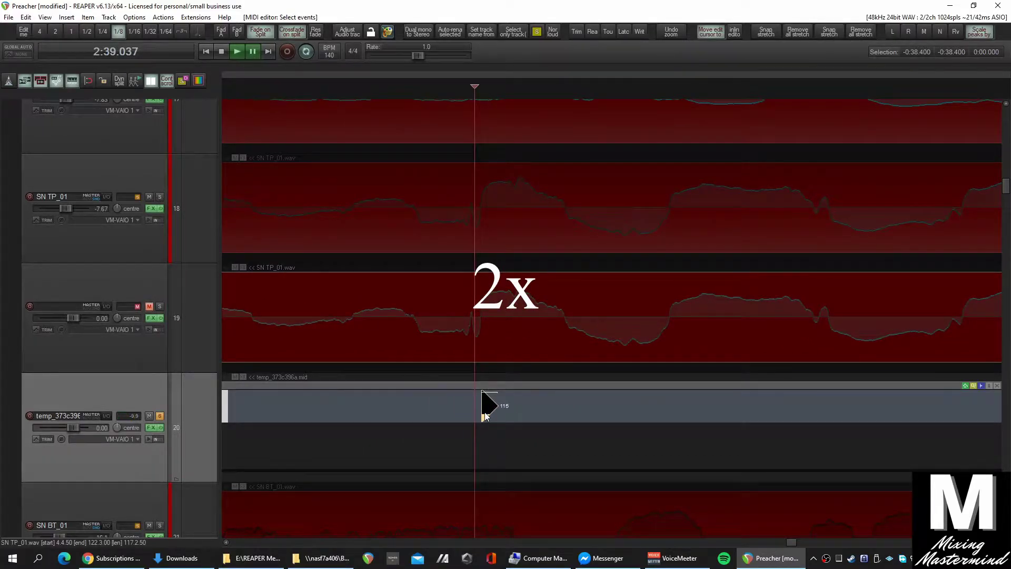
{"action": "scroll", "coordinate": [484, 416], "scroll_direction": "up", "scroll_amount": 6}
{"action": "scroll", "coordinate": [479, 411], "scroll_direction": "down", "scroll_amount": 3}
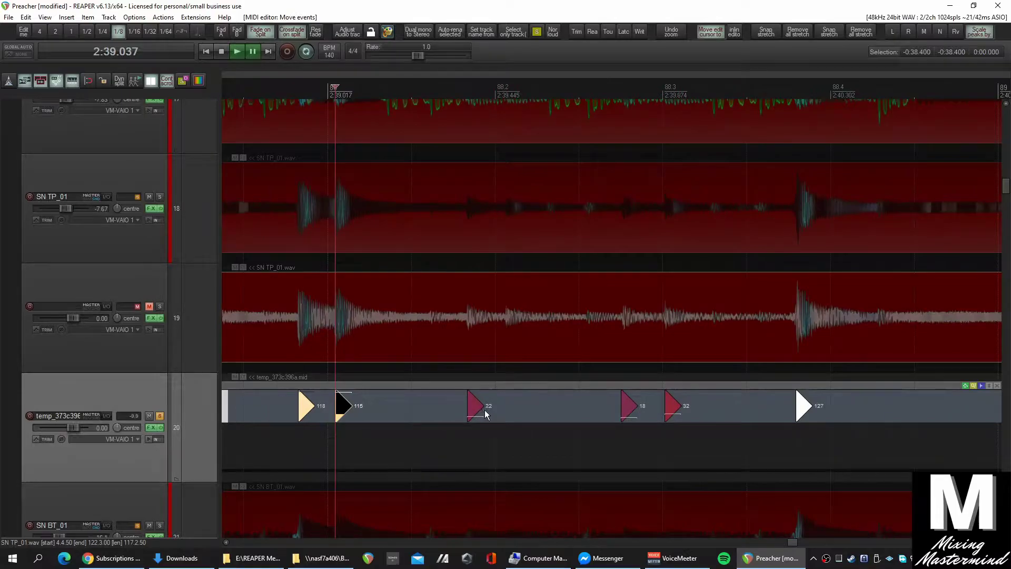
Unmute and solo the copied snare track 19, unsolo MIDI track 20, and play the snare audio from 2:39.037.
{"action": "left_click", "coordinate": [149, 306]}
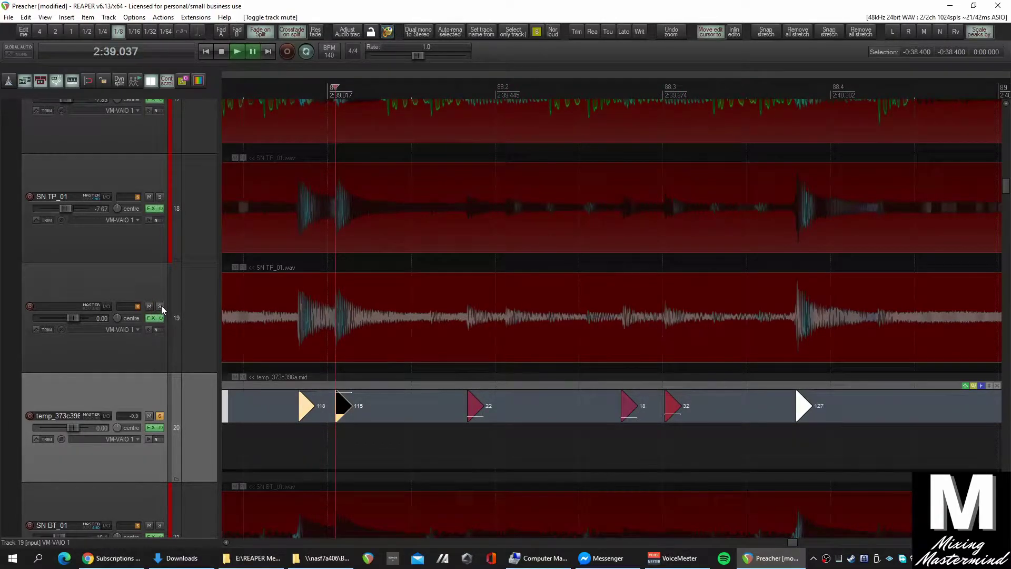
{"action": "left_click", "coordinate": [161, 307]}
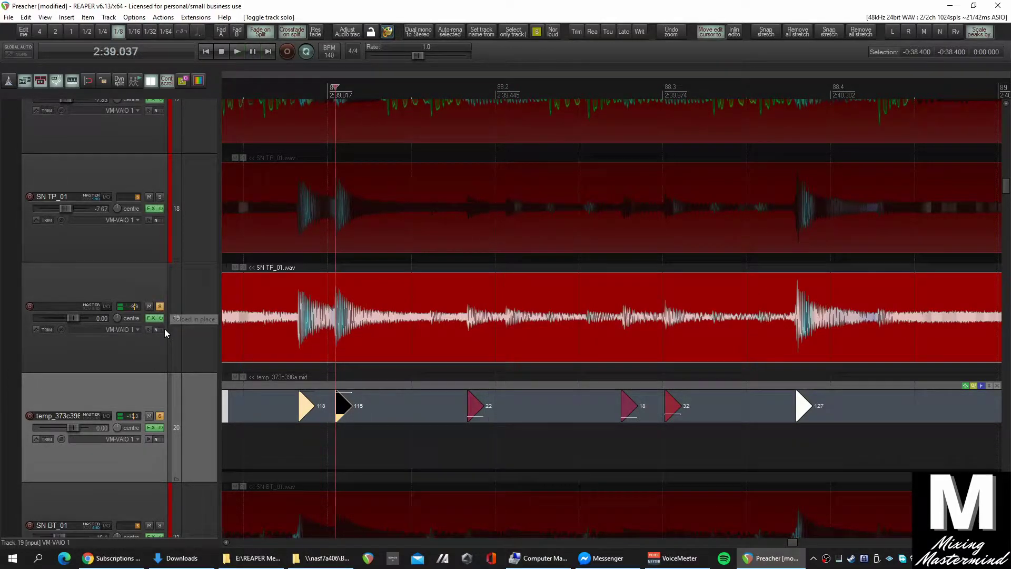
{"action": "left_click", "coordinate": [160, 415]}
{"action": "key", "text": "space"}
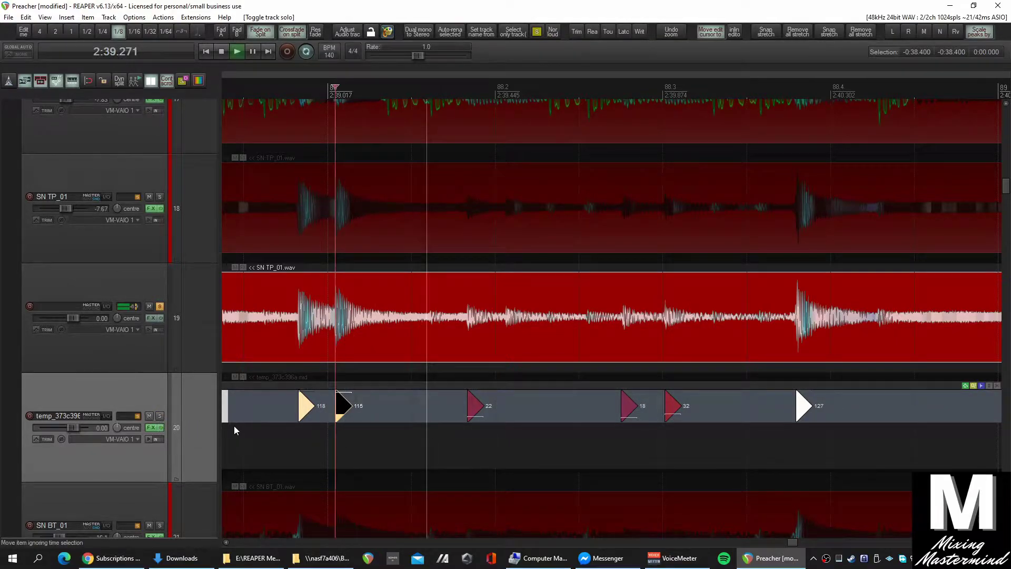
{"action": "key", "text": "space"}
Delete the three low-velocity MIDI notes (22, 18 and 32) following the hit at 2:39.037 and play the passage.
{"action": "left_click_drag", "start_coordinate": [433, 413], "coordinate": [741, 411]}
{"action": "key", "text": "space"}
{"action": "key", "text": "space"}
{"action": "key", "text": "space"}
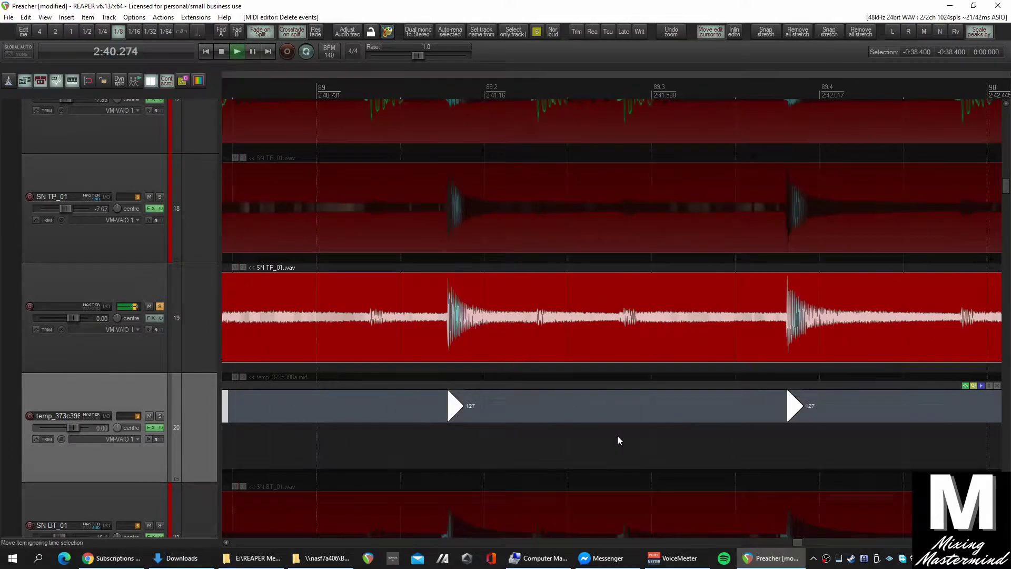
{"action": "key", "text": "space"}
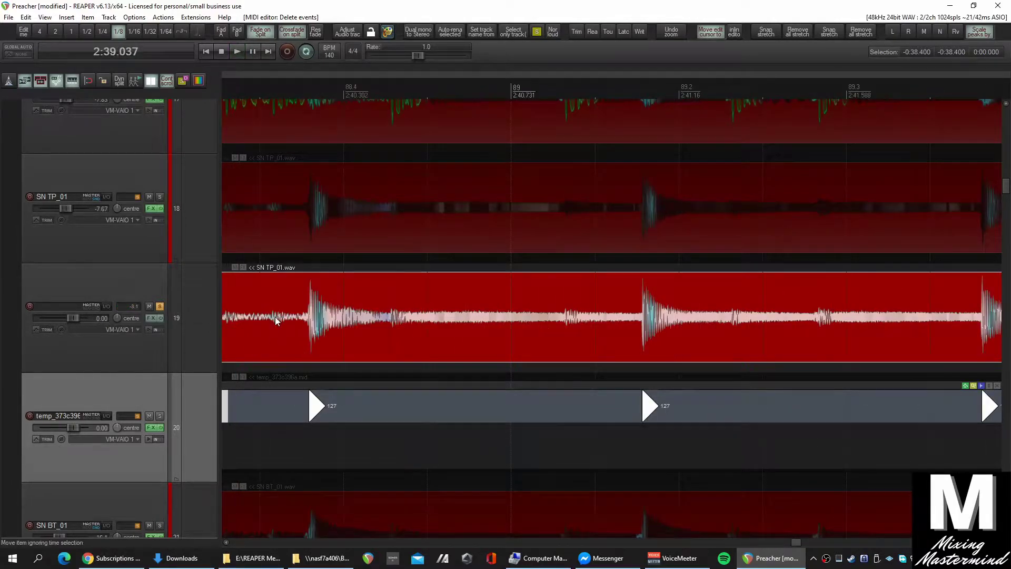
Place the edit cursor at the snare hit's start at 2:40.212 and move the velocity-127 MIDI note to it.
{"action": "scroll", "coordinate": [278, 310], "scroll_direction": "up", "scroll_amount": 10}
{"action": "left_click", "coordinate": [410, 318]}
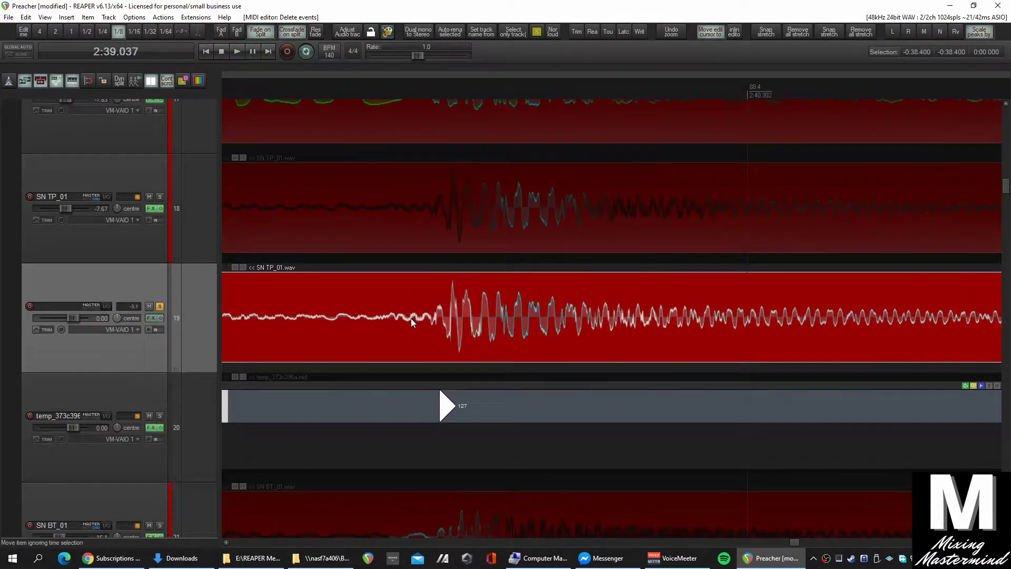
{"action": "scroll", "coordinate": [425, 345], "scroll_direction": "up", "scroll_amount": 5}
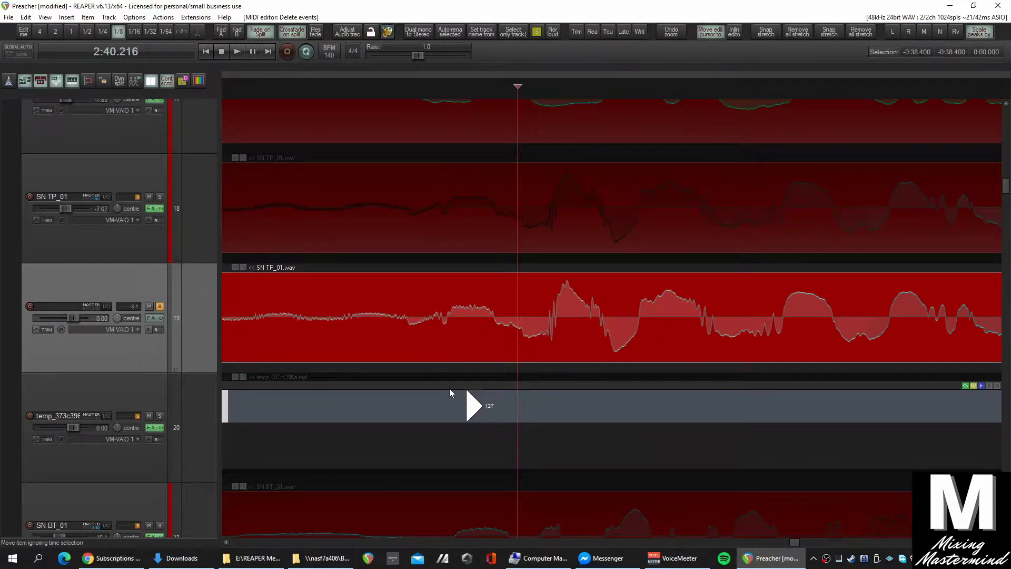
{"action": "scroll", "coordinate": [435, 331], "scroll_direction": "down", "scroll_amount": 3}
{"action": "left_click", "coordinate": [422, 311]}
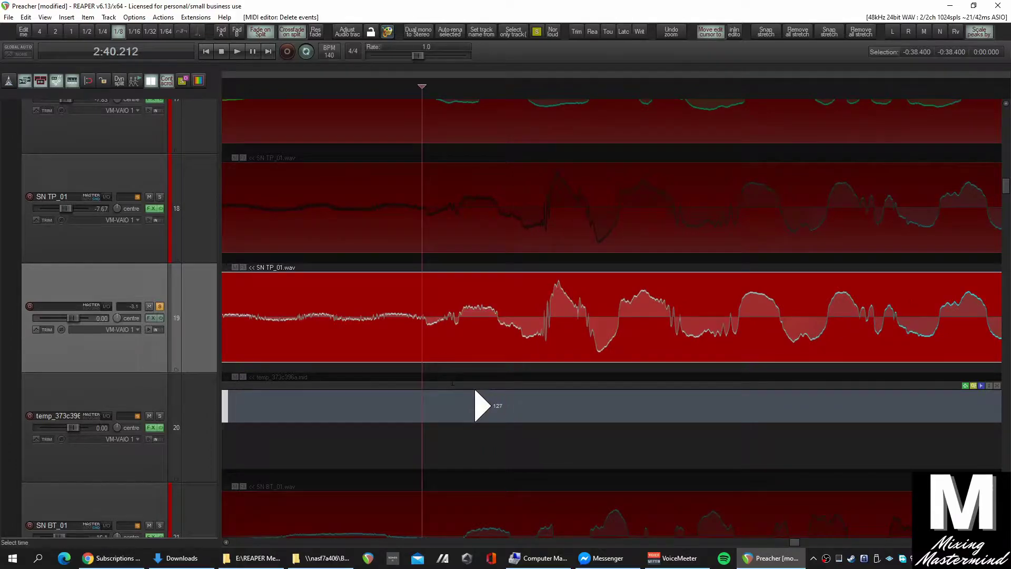
{"action": "left_click_drag", "start_coordinate": [482, 405], "coordinate": [430, 405]}
Step through the next snare transients and nudge the misaligned MIDI note slightly later onto its hit.
{"action": "key", "text": "Tab"}
Step onward through the snare transients past 2:59.096 to 3:23.518, checking the MIDI note at each hit.
{"action": "key", "text": "Tab"}
{"action": "key", "text": "Tab"}
{"action": "key", "text": "Tab"}
{"action": "key", "text": "Tab"}
{"action": "key", "text": "Tab"}
{"action": "key", "text": "Tab"}
{"action": "key", "text": "Tab"}
{"action": "key", "text": "Tab"}
{"action": "key", "text": "Tab"}
{"action": "key", "text": "Tab"}
{"action": "key", "text": "Tab"}
{"action": "key", "text": "Tab"}
{"action": "left_click", "coordinate": [322, 410]}
{"action": "left_click_drag", "start_coordinate": [327, 411], "coordinate": [331, 412]}
{"action": "key", "text": "Tab"}
{"action": "key", "text": "Tab"}
{"action": "key", "text": "Tab"}
{"action": "key", "text": "Tab"}
{"action": "key", "text": "Tab"}
{"action": "key", "text": "Tab"}
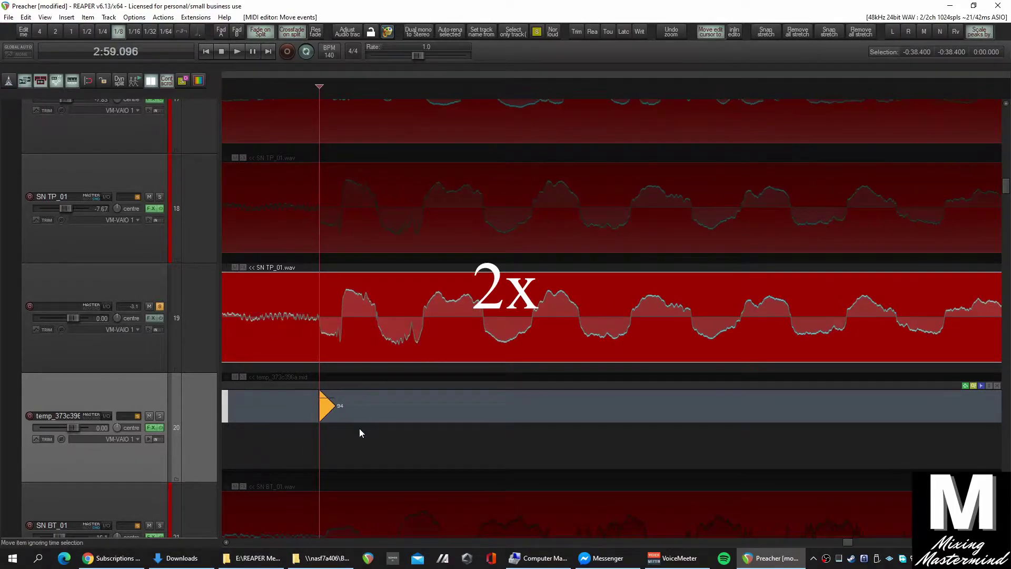
{"action": "key", "text": "Tab"}
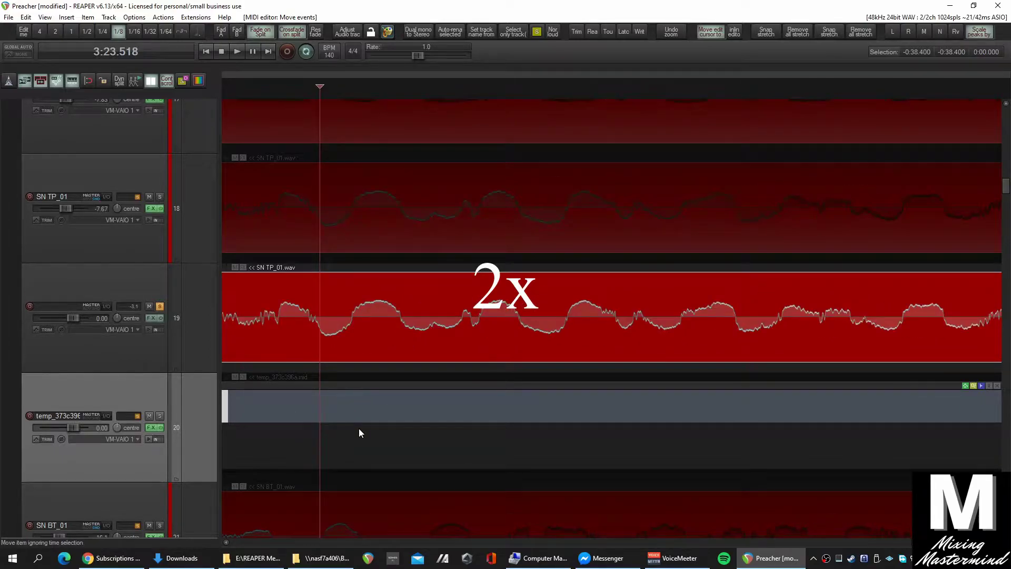
Place the edit cursor at 3:23.363, move the velocity-43 MIDI note later to match the quiet snare hit, and play it back.
{"action": "scroll", "coordinate": [346, 352], "scroll_direction": "down", "scroll_amount": 5}
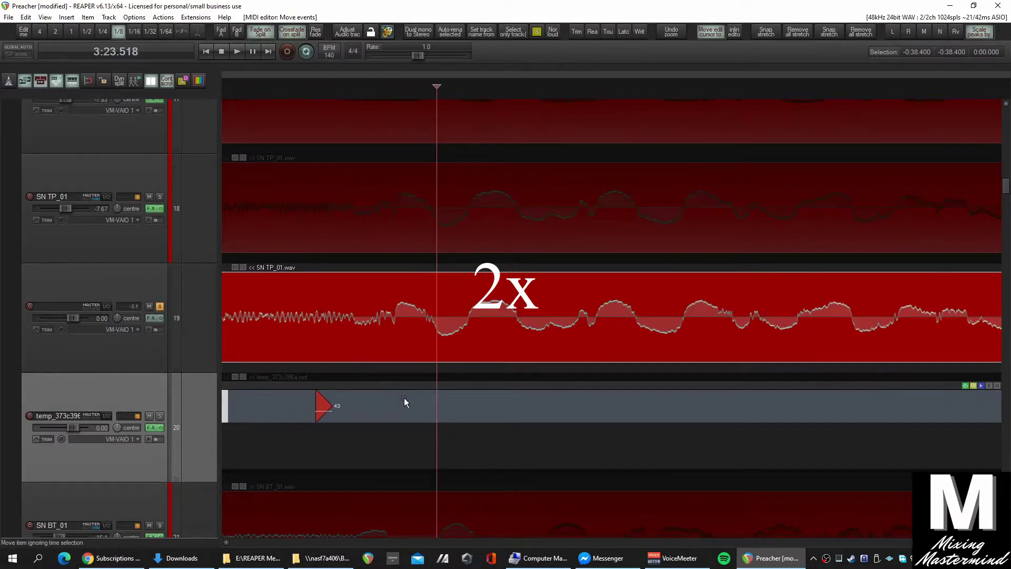
{"action": "left_click", "coordinate": [280, 261]}
{"action": "scroll", "coordinate": [385, 356], "scroll_direction": "up", "scroll_amount": 10}
{"action": "left_click_drag", "start_coordinate": [321, 405], "coordinate": [387, 407]}
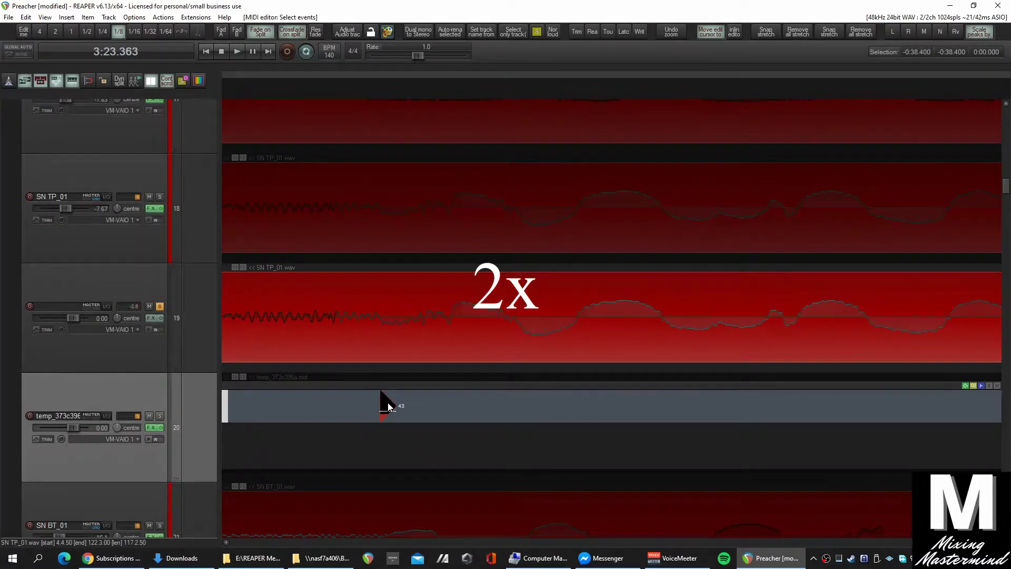
{"action": "scroll", "coordinate": [402, 428], "scroll_direction": "down", "scroll_amount": 10}
{"action": "key", "text": "space"}
{"action": "key", "text": "space"}
Reselect the copied snare item, step through its next transients, and shift the early MIDI note later onto its hit.
{"action": "scroll", "coordinate": [272, 333], "scroll_direction": "up", "scroll_amount": 8}
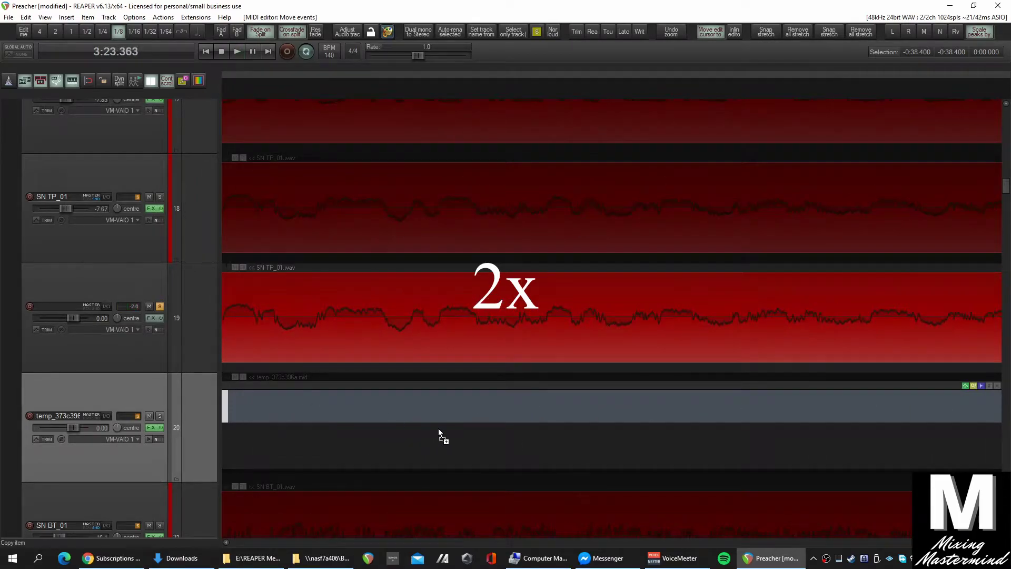
{"action": "scroll", "coordinate": [440, 427], "scroll_direction": "left", "scroll_amount": 3}
{"action": "left_click", "coordinate": [455, 317]}
{"action": "key", "text": "Tab"}
Step to the snare transient at 3:30.490 and move the velocity-127 MIDI note later to align with it.
{"action": "key", "text": "Tab"}
{"action": "key", "text": "Tab"}
{"action": "key", "text": "Tab"}
{"action": "scroll", "coordinate": [488, 409], "scroll_direction": "up", "scroll_amount": 5}
{"action": "left_click_drag", "start_coordinate": [391, 405], "coordinate": [414, 410]}
{"action": "key", "text": "Tab"}
{"action": "key", "text": "Tab"}
{"action": "key", "text": "Tab"}
{"action": "key", "text": "Tab"}
{"action": "key", "text": "Tab"}
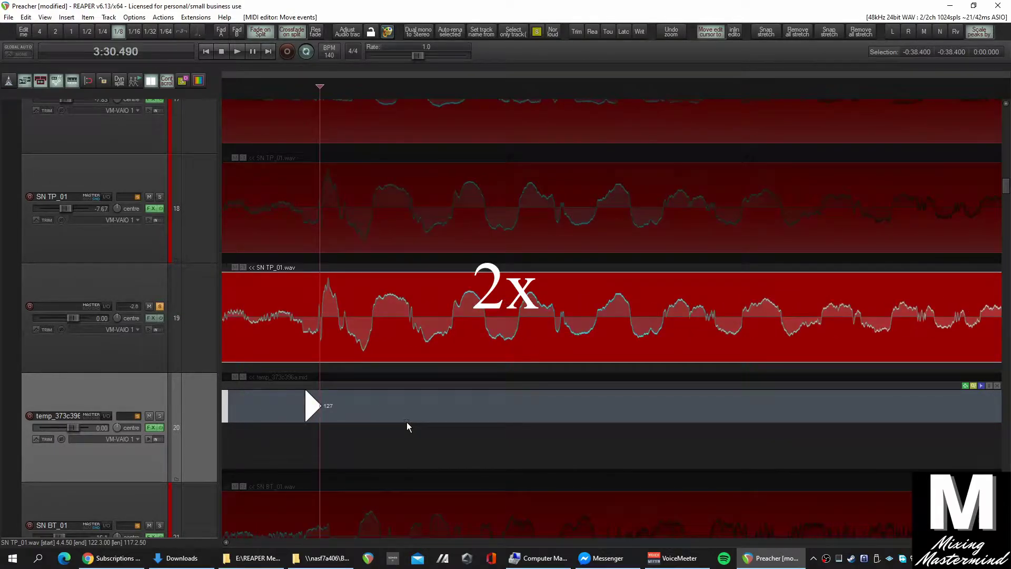
{"action": "scroll", "coordinate": [368, 419], "scroll_direction": "up", "scroll_amount": 1}
{"action": "left_click_drag", "start_coordinate": [299, 406], "coordinate": [317, 408]}
Step to the snare hit at 3:32.915 and review the MIDI notes across the song's ending against the snare audio.
{"action": "key", "text": "Tab"}
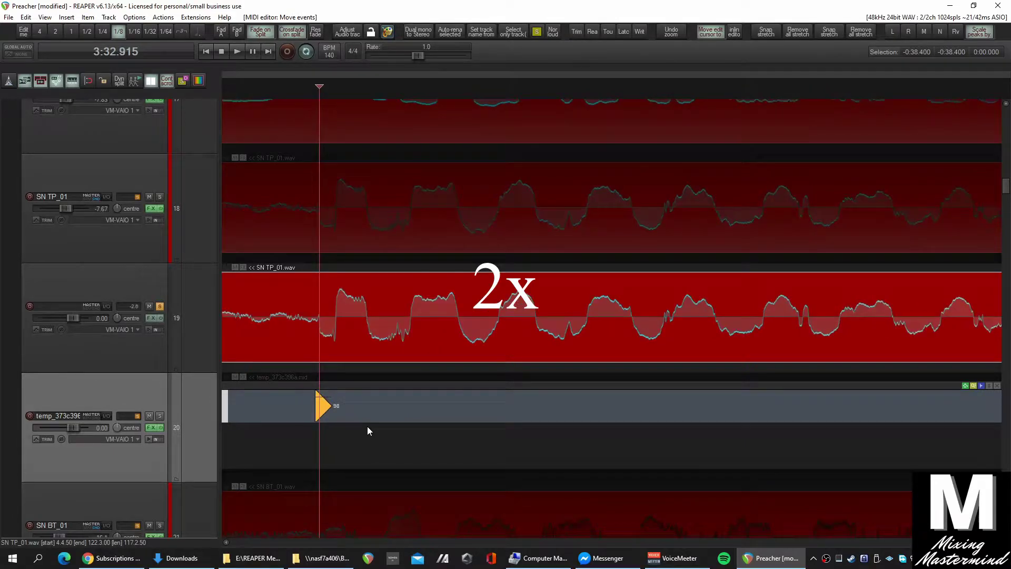
{"action": "left_click", "coordinate": [320, 320]}
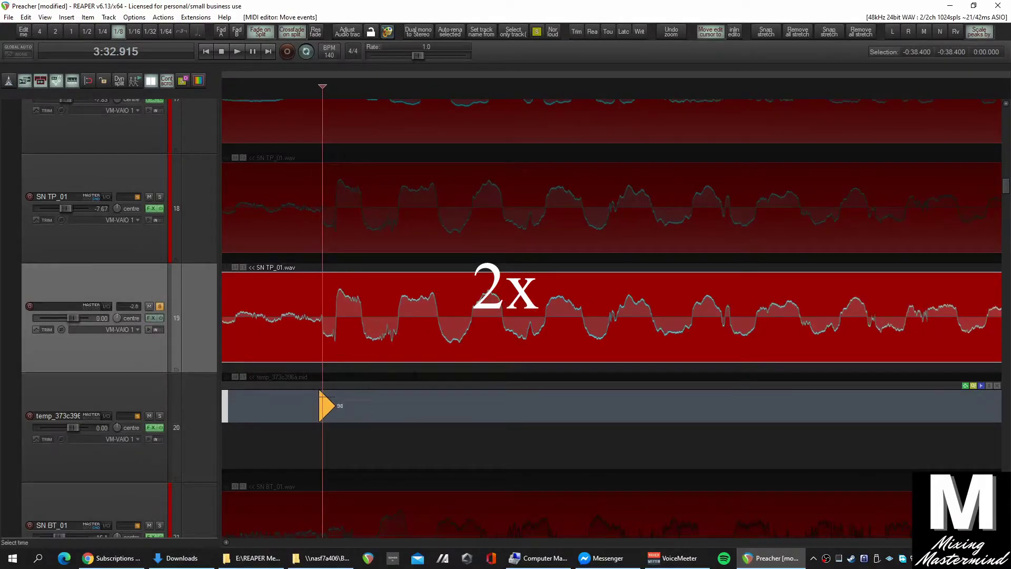
{"action": "scroll", "coordinate": [464, 424], "scroll_direction": "down", "scroll_amount": 8}
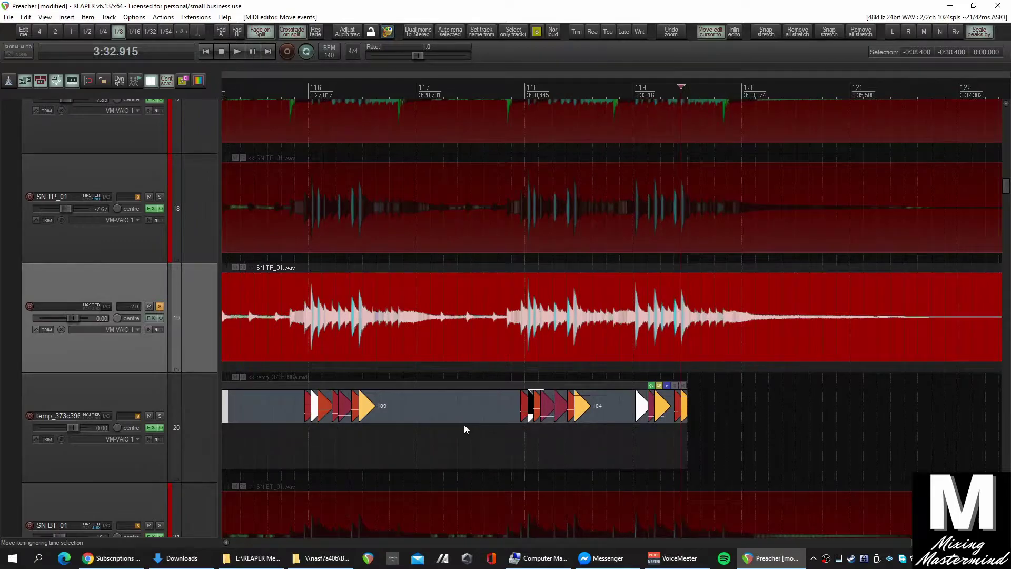
{"action": "scroll", "coordinate": [480, 433], "scroll_direction": "down", "scroll_amount": 4}
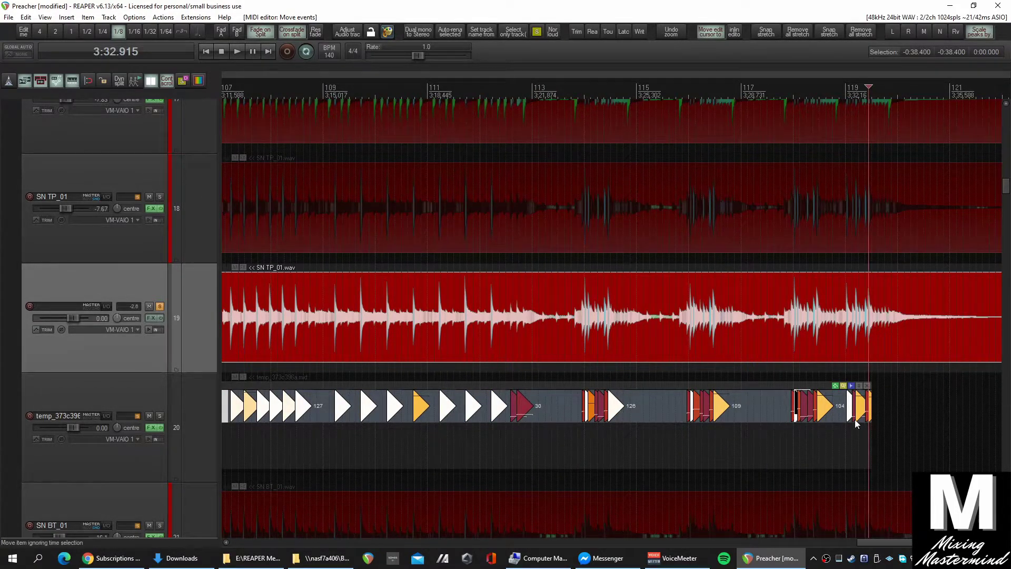
{"action": "scroll", "coordinate": [639, 452], "scroll_direction": "up", "scroll_amount": 10}
{"action": "scroll", "coordinate": [607, 426], "scroll_direction": "left", "scroll_amount": 8}
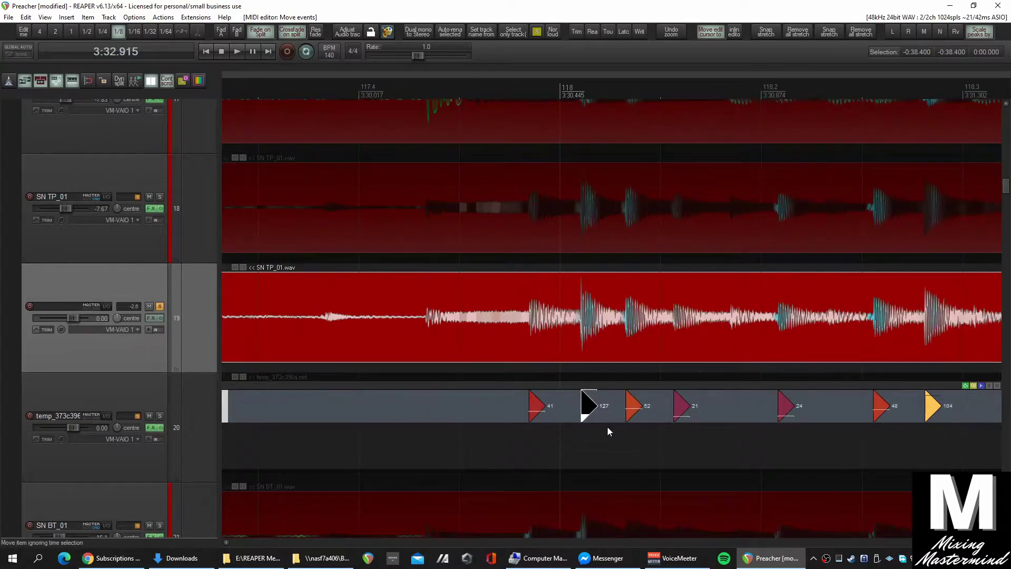
Play back the snare fill from 3:30.036 and compare its MIDI notes with the copied snare track's transients.
{"action": "left_click", "coordinate": [310, 90]}
{"action": "key", "text": "space"}
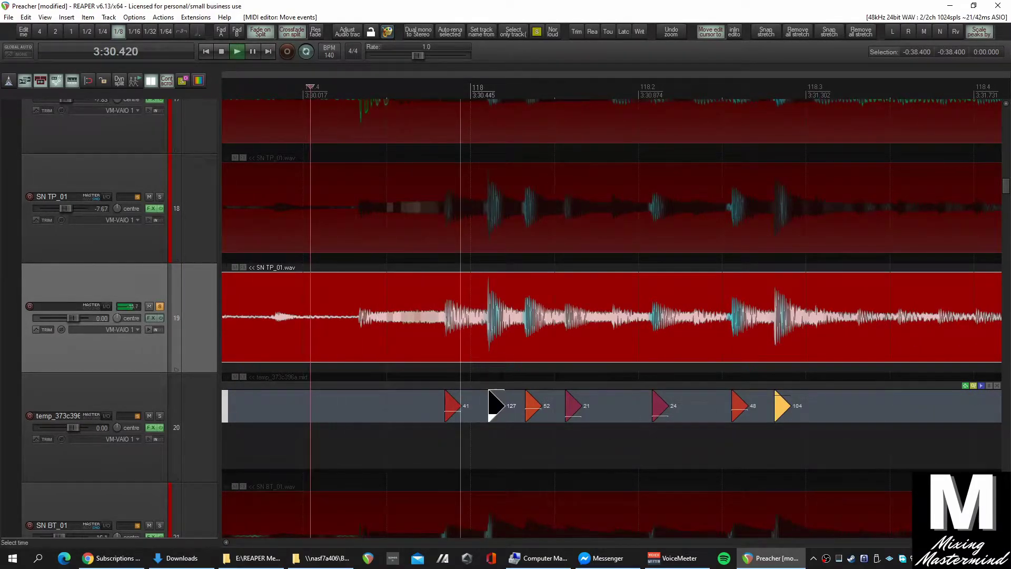
{"action": "key", "text": "space"}
{"action": "scroll", "coordinate": [576, 393], "scroll_direction": "up", "scroll_amount": 4}
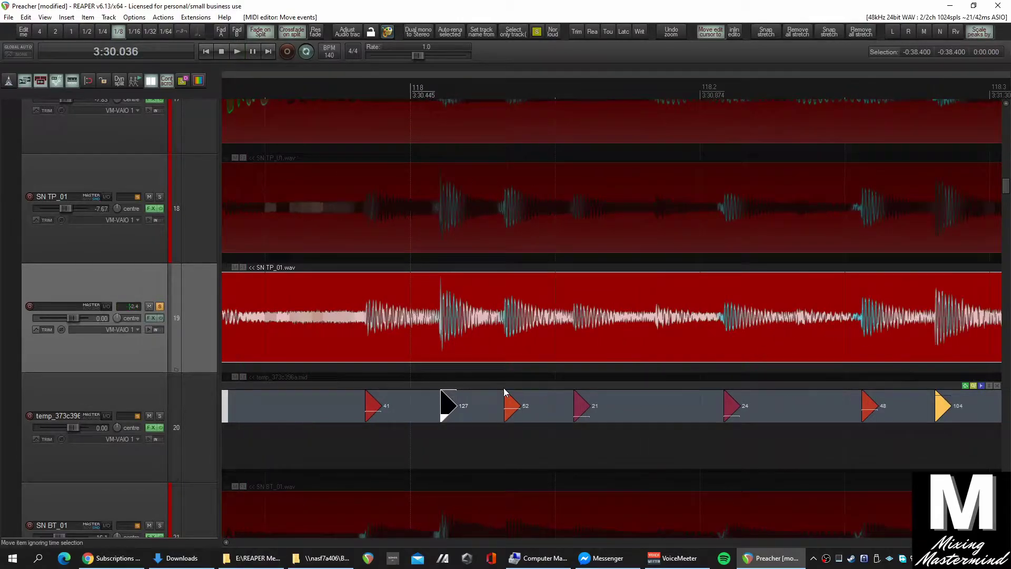
{"action": "scroll", "coordinate": [571, 396], "scroll_direction": "down", "scroll_amount": 1}
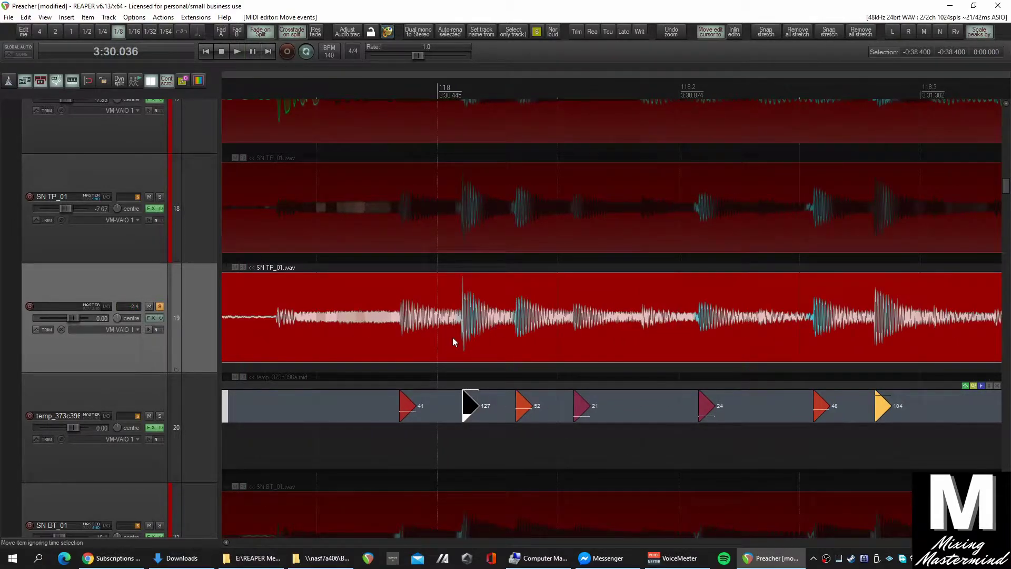
{"action": "scroll", "coordinate": [528, 341], "scroll_direction": "up", "scroll_amount": 3}
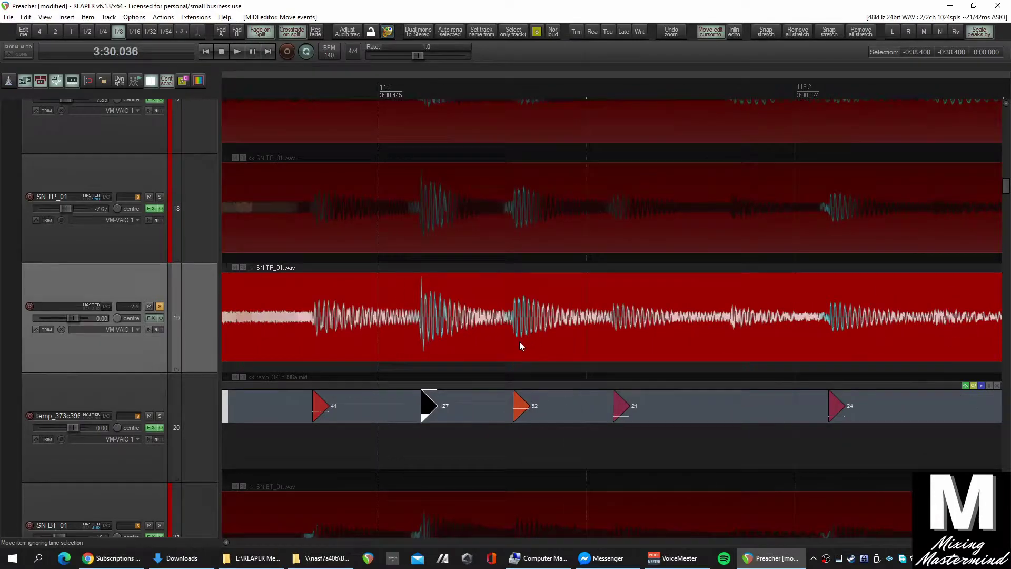
{"action": "scroll", "coordinate": [523, 341], "scroll_direction": "down", "scroll_amount": 2}
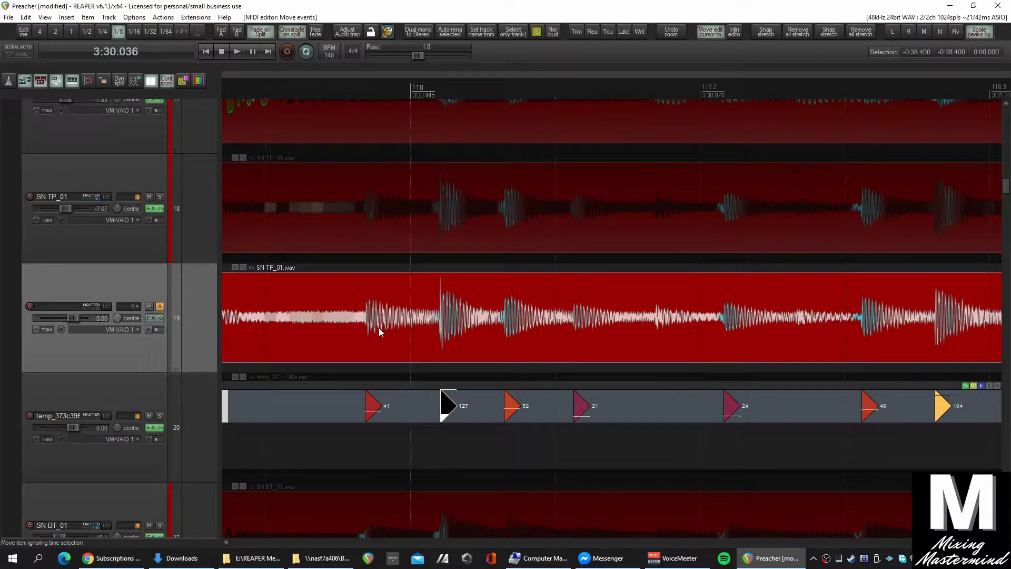
Place the edit cursor at 3:30.811 on the small snare-track peak without a MIDI note and compare it with the RT_01 track.
{"action": "left_click", "coordinate": [656, 318]}
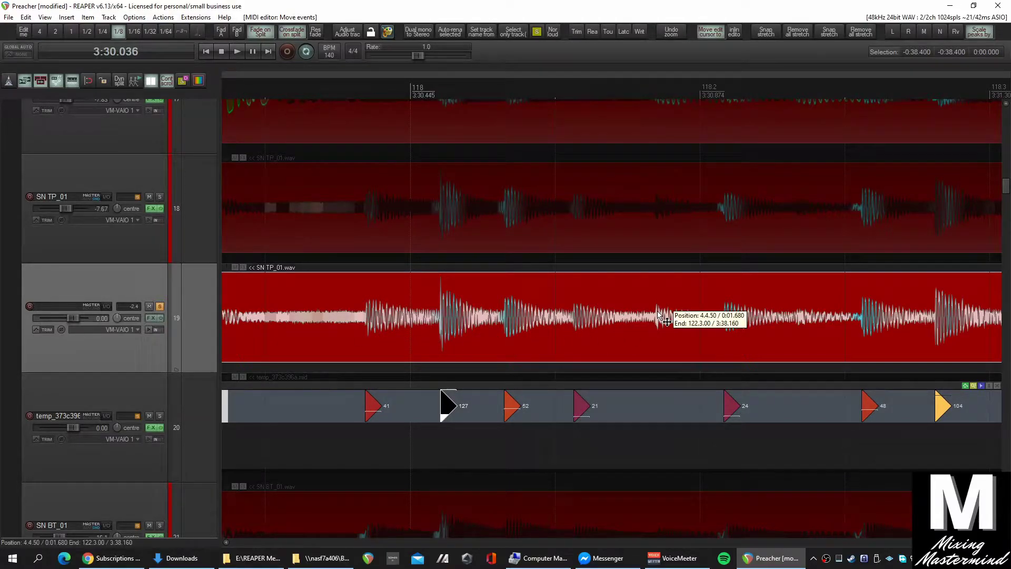
{"action": "scroll", "coordinate": [656, 337], "scroll_direction": "down", "scroll_amount": 3}
{"action": "scroll", "coordinate": [659, 345], "scroll_direction": "down", "scroll_amount": 1}
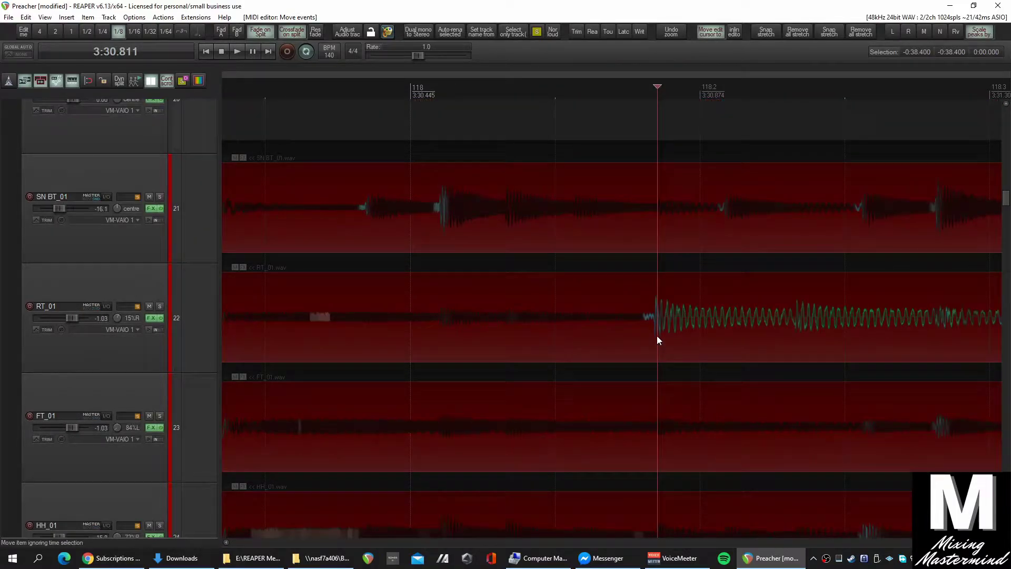
{"action": "scroll", "coordinate": [653, 340], "scroll_direction": "up", "scroll_amount": 3}
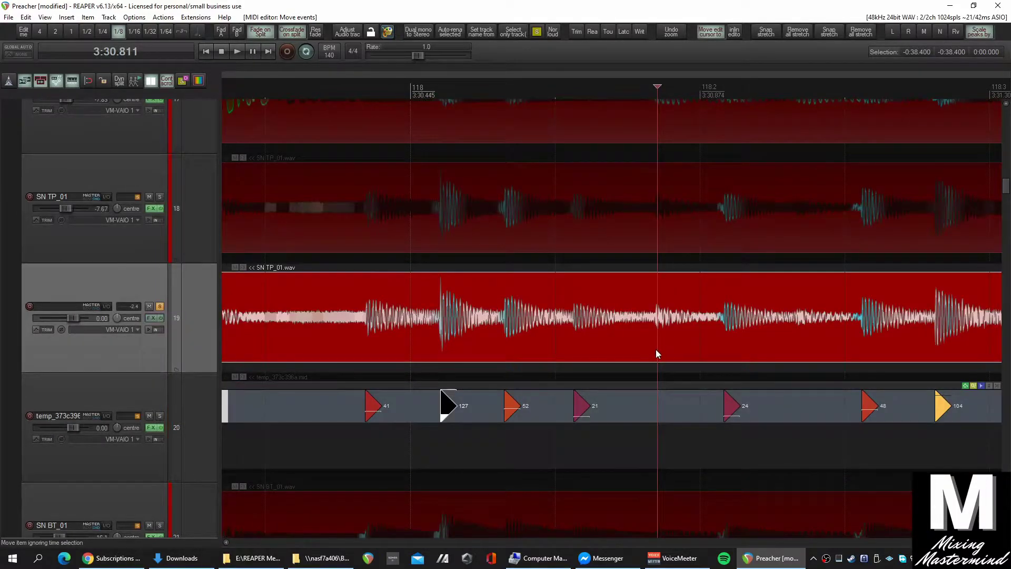
{"action": "scroll", "coordinate": [630, 353], "scroll_direction": "down", "scroll_amount": 4}
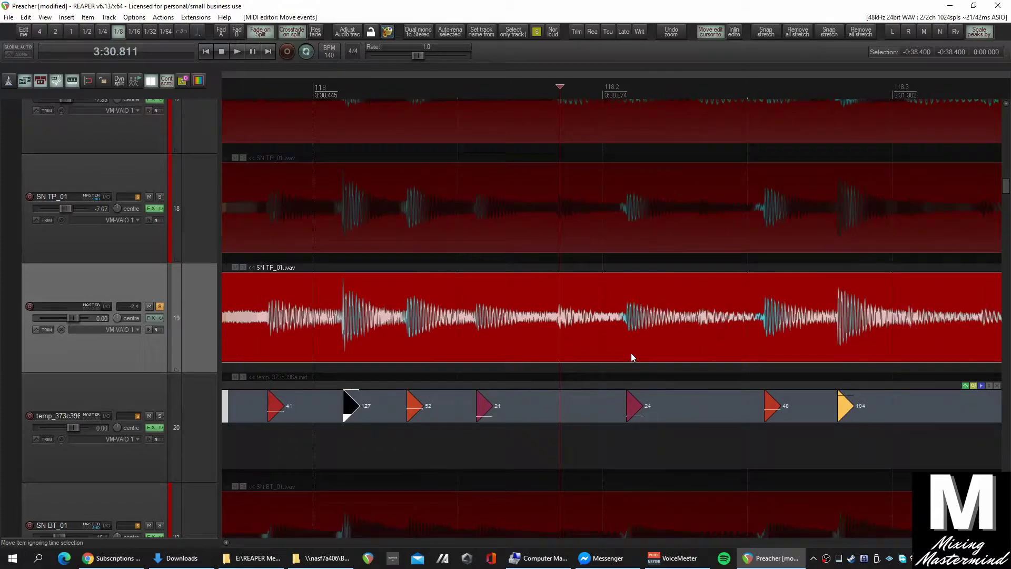
Play back the snare fill around bar 118 from 3:30.199 to check it against the MIDI notes.
{"action": "scroll", "coordinate": [633, 351], "scroll_direction": "down", "scroll_amount": 1}
{"action": "scroll", "coordinate": [633, 352], "scroll_direction": "up", "scroll_amount": 1}
{"action": "scroll", "coordinate": [634, 352], "scroll_direction": "down", "scroll_amount": 1}
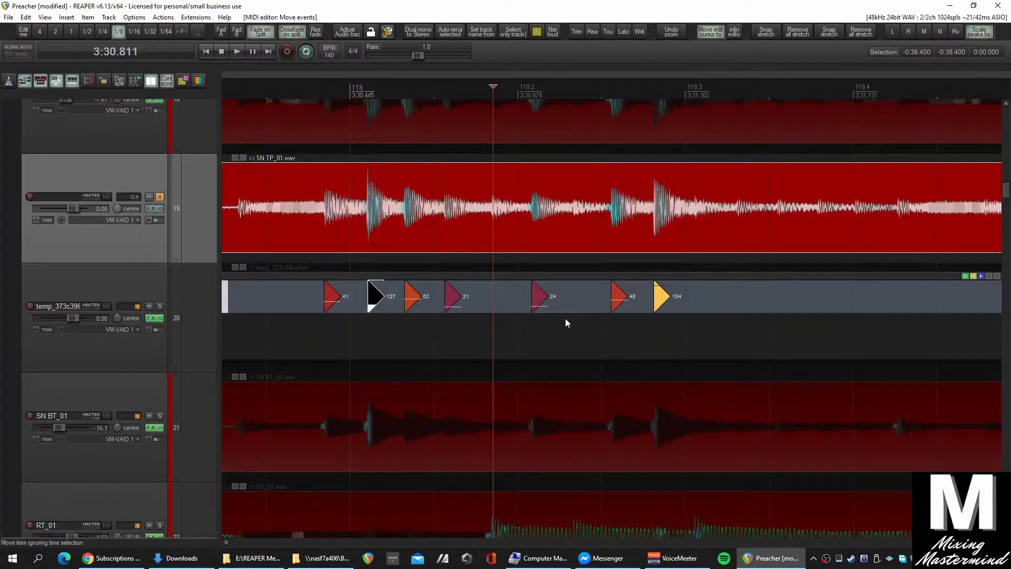
{"action": "scroll", "coordinate": [535, 295], "scroll_direction": "down", "scroll_amount": 1}
{"action": "left_click", "coordinate": [300, 88]}
{"action": "key", "text": "space"}
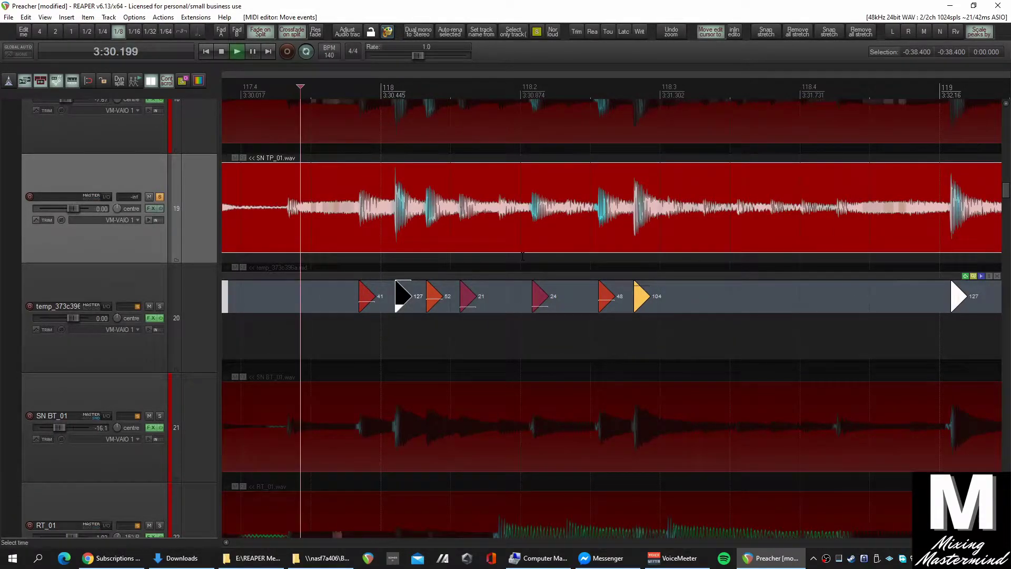
{"action": "key", "text": "space"}
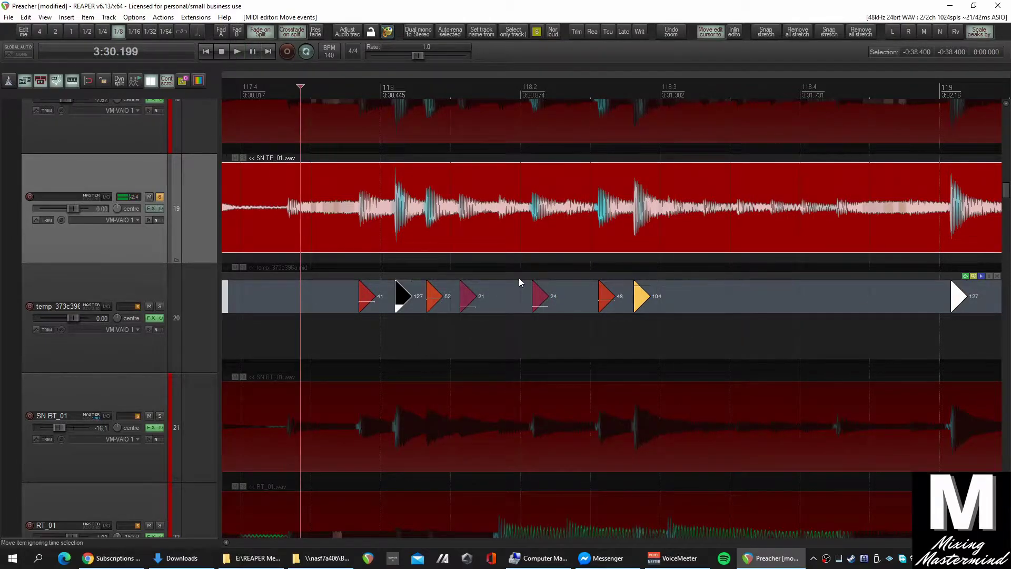
Play back the final snare hits from 3:32.092 and check them against the last MIDI notes.
{"action": "scroll", "coordinate": [522, 293], "scroll_direction": "right", "scroll_amount": 5}
{"action": "left_click", "coordinate": [528, 88]}
{"action": "scroll", "coordinate": [740, 285], "scroll_direction": "up", "scroll_amount": 3}
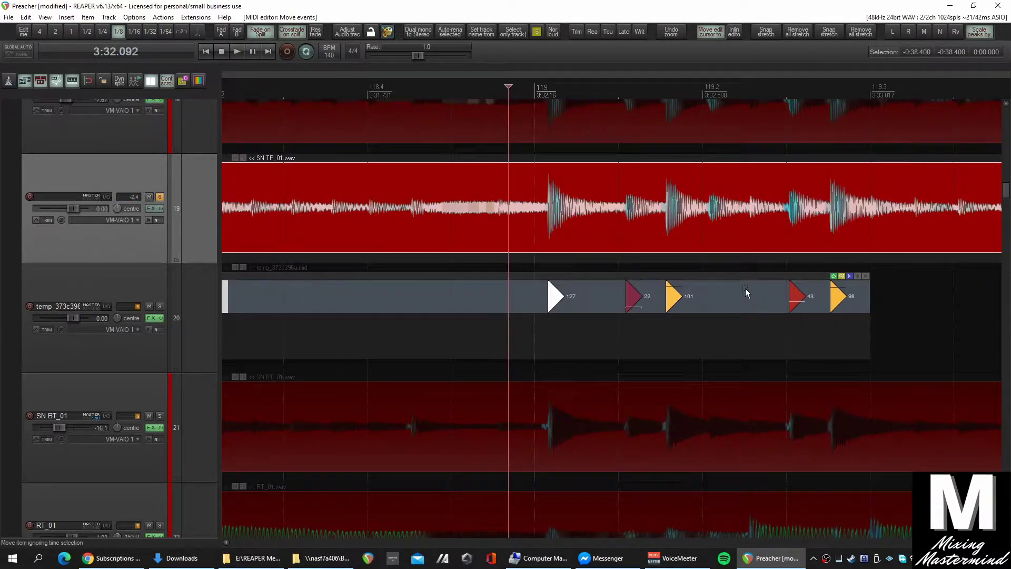
{"action": "scroll", "coordinate": [751, 312], "scroll_direction": "right", "scroll_amount": 3}
{"action": "key", "text": "space"}
{"action": "key", "text": "space"}
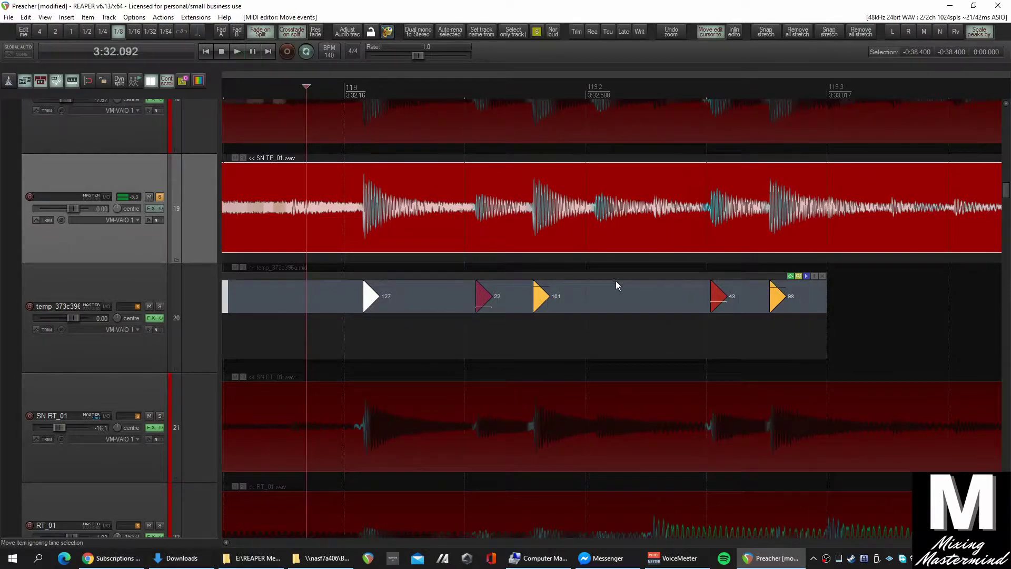
Place the edit cursor in the MIDI item at 3:32.604, at the start of the snare hit that has no note.
{"action": "scroll", "coordinate": [616, 285], "scroll_direction": "up", "scroll_amount": 5}
{"action": "left_click", "coordinate": [542, 106]}
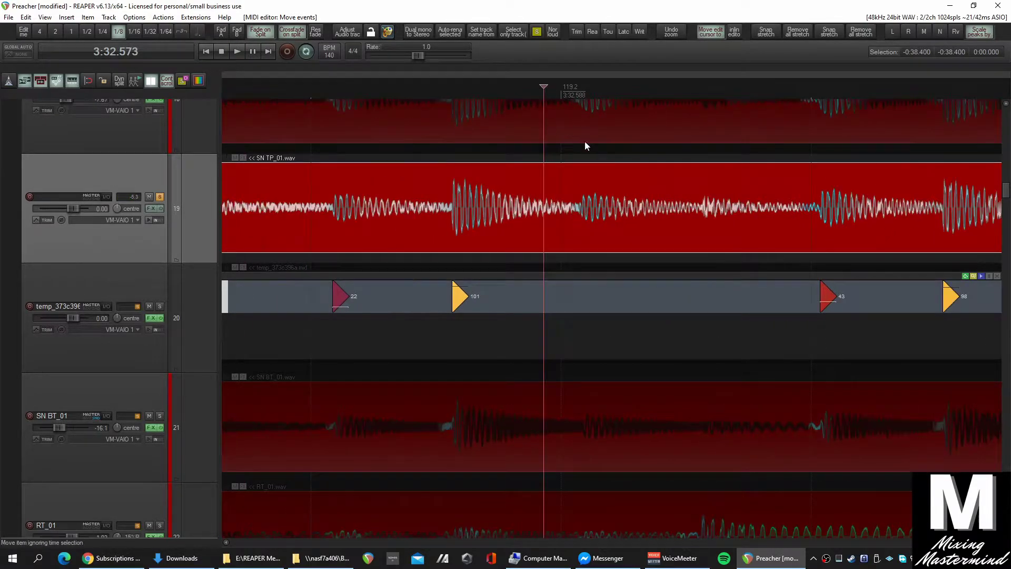
{"action": "scroll", "coordinate": [581, 289], "scroll_direction": "up", "scroll_amount": 5}
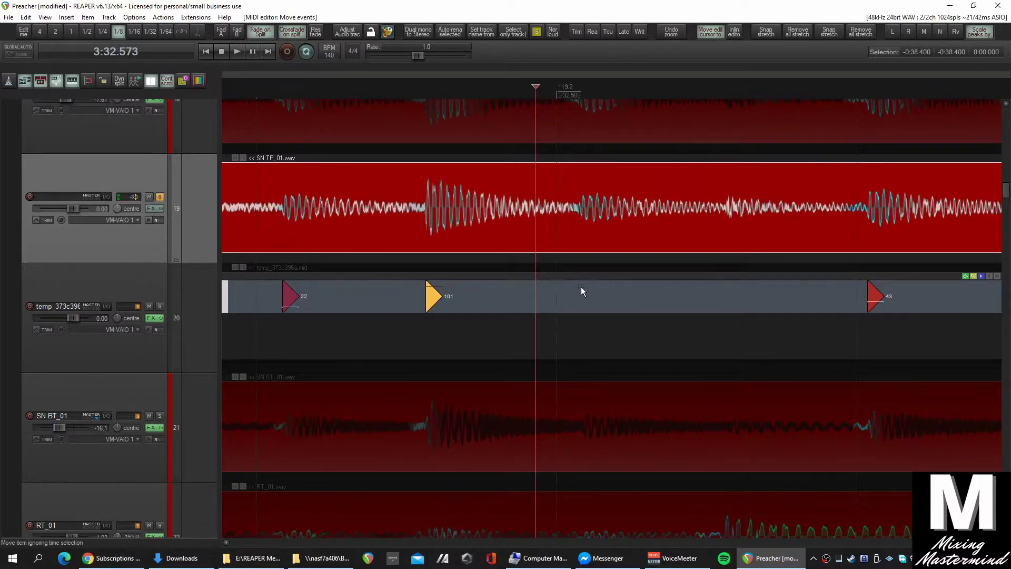
{"action": "left_click", "coordinate": [575, 296]}
{"action": "left_click", "coordinate": [572, 298]}
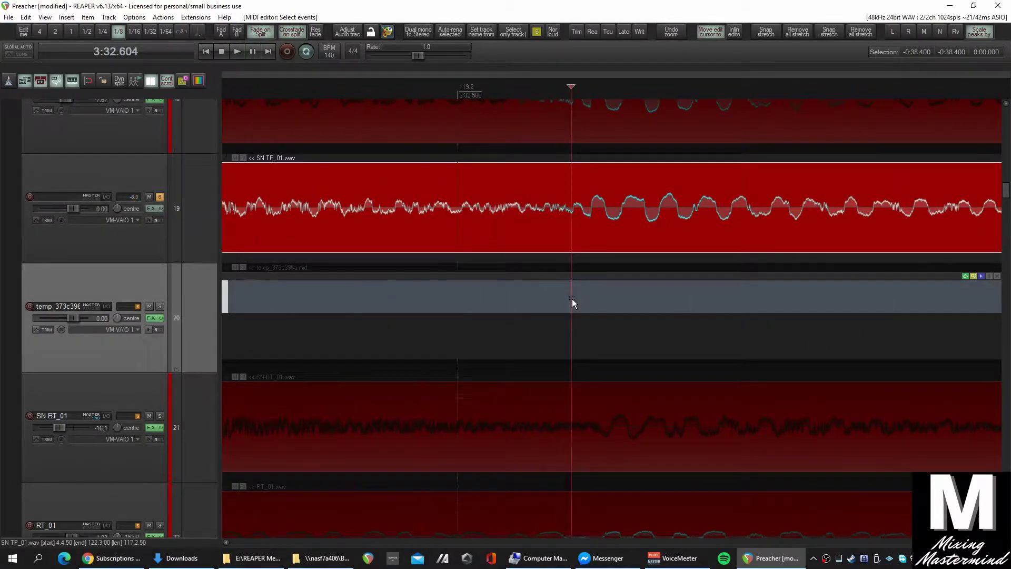
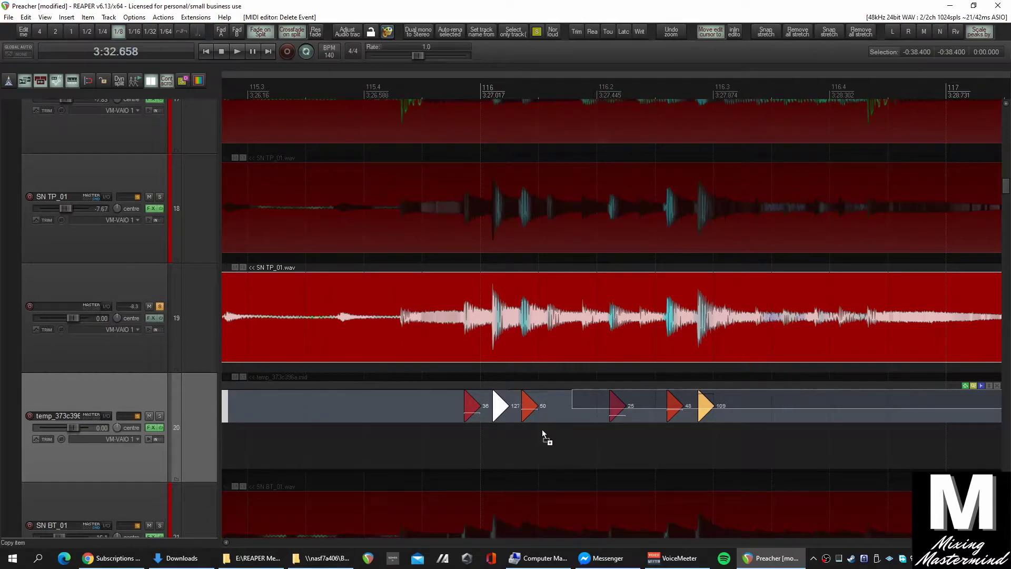
Delete the false-triggered velocity-29 note just before beat 114.2 in the snare MIDI item.
{"action": "scroll", "coordinate": [542, 430], "scroll_direction": "left", "scroll_amount": 5}
{"action": "scroll", "coordinate": [453, 391], "scroll_direction": "up", "scroll_amount": 2}
{"action": "scroll", "coordinate": [451, 393], "scroll_direction": "up", "scroll_amount": 2}
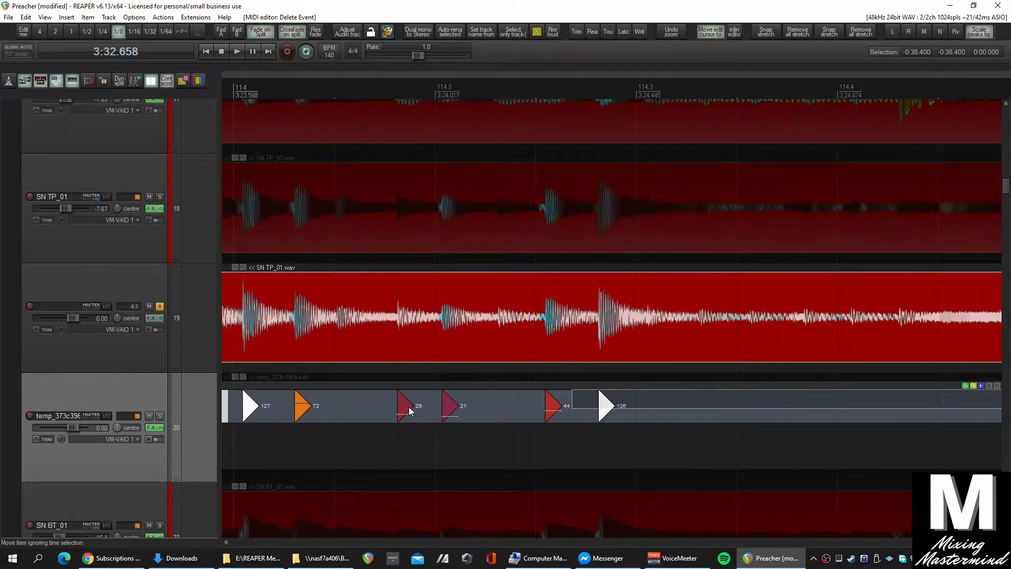
{"action": "scroll", "coordinate": [490, 437], "scroll_direction": "left", "scroll_amount": 3}
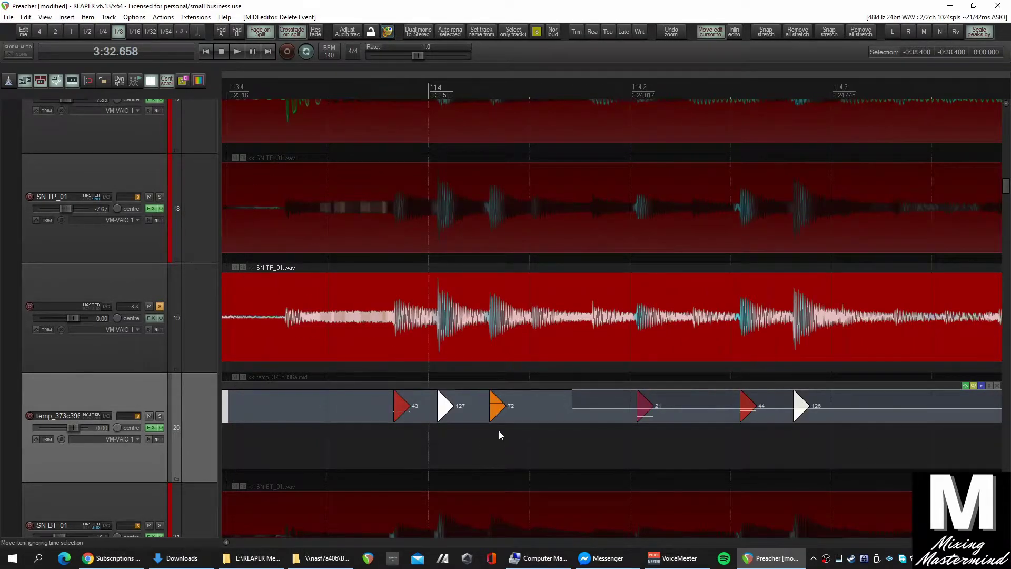
Play back from 3:20.793 and delete the low-velocity false triggers between beats 112.3 and 112.4.
{"action": "scroll", "coordinate": [498, 431], "scroll_direction": "left", "scroll_amount": 6}
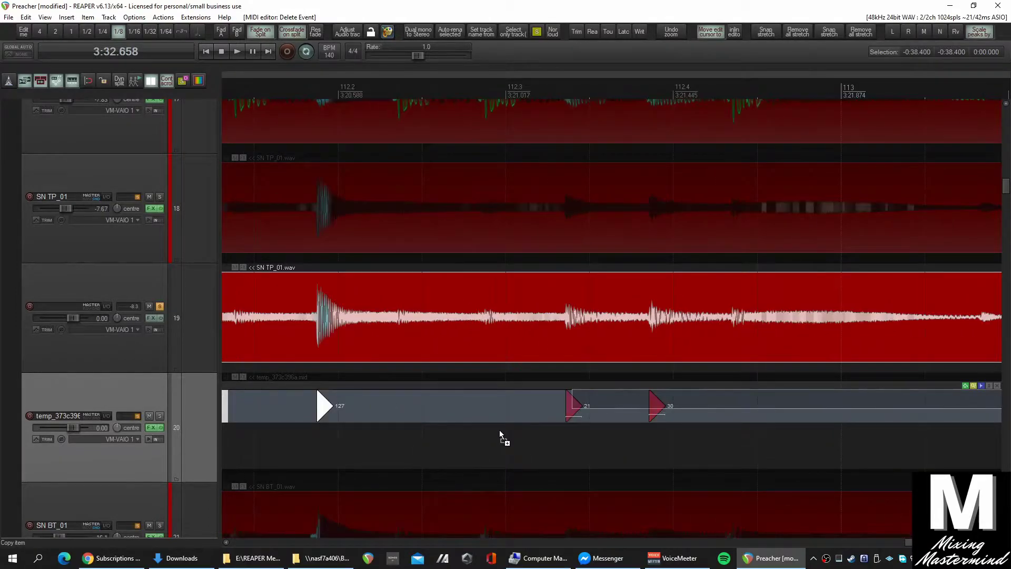
{"action": "scroll", "coordinate": [500, 434], "scroll_direction": "down", "scroll_amount": 2}
{"action": "left_click", "coordinate": [450, 88]}
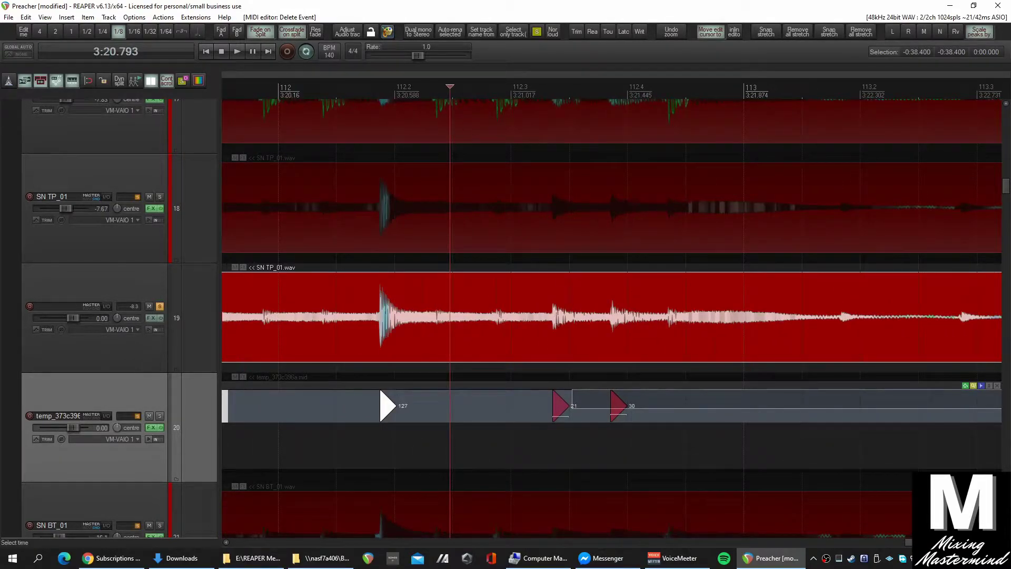
{"action": "key", "text": "space"}
{"action": "key", "text": "space"}
{"action": "scroll", "coordinate": [564, 438], "scroll_direction": "left", "scroll_amount": 1}
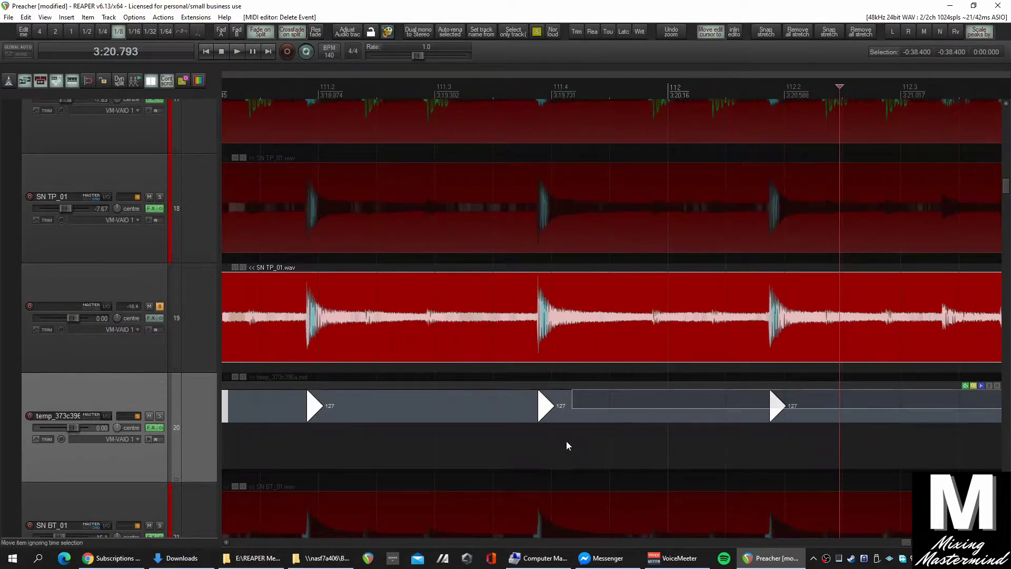
Play back from 2:59.787 and delete the two low-velocity false triggers in bar 100, before beats 100.2 and 100.4.
{"action": "scroll", "coordinate": [566, 441], "scroll_direction": "left", "scroll_amount": 1}
{"action": "scroll", "coordinate": [566, 441], "scroll_direction": "down", "scroll_amount": 1}
{"action": "scroll", "coordinate": [566, 441], "scroll_direction": "down", "scroll_amount": 1}
{"action": "scroll", "coordinate": [567, 441], "scroll_direction": "left", "scroll_amount": 8}
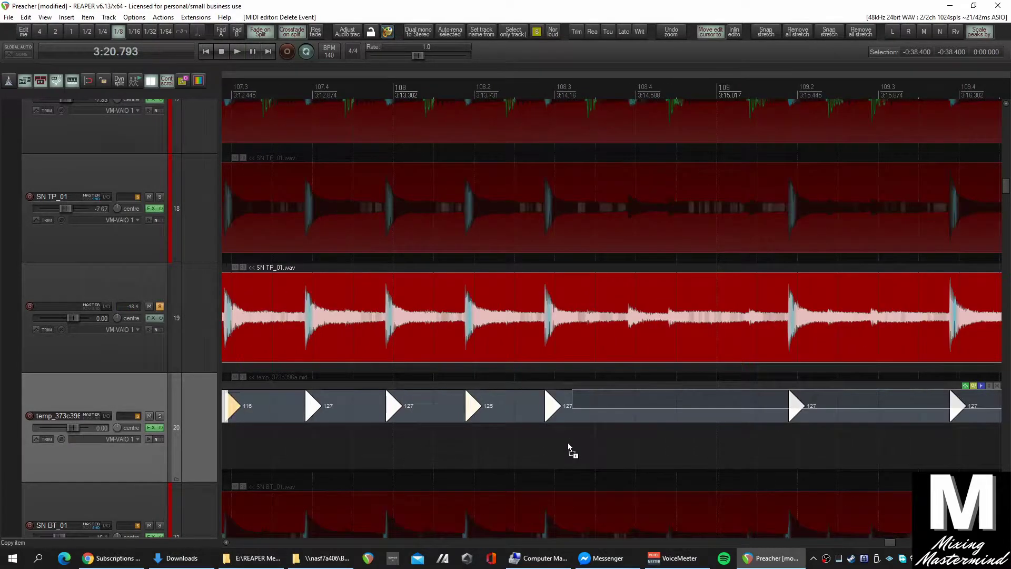
{"action": "scroll", "coordinate": [567, 443], "scroll_direction": "left", "scroll_amount": 8}
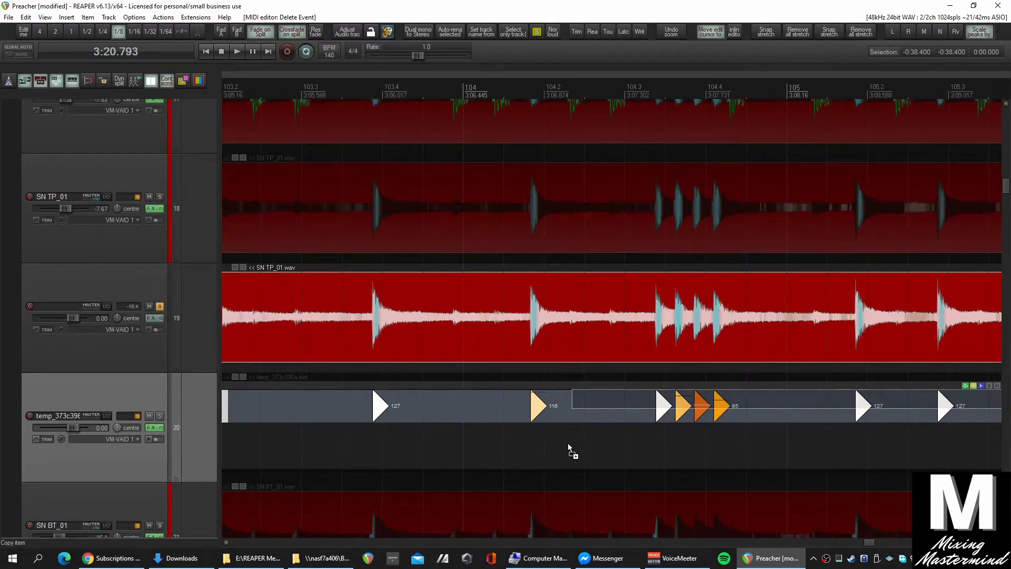
{"action": "scroll", "coordinate": [568, 443], "scroll_direction": "up", "scroll_amount": 1}
{"action": "scroll", "coordinate": [568, 443], "scroll_direction": "left", "scroll_amount": 5}
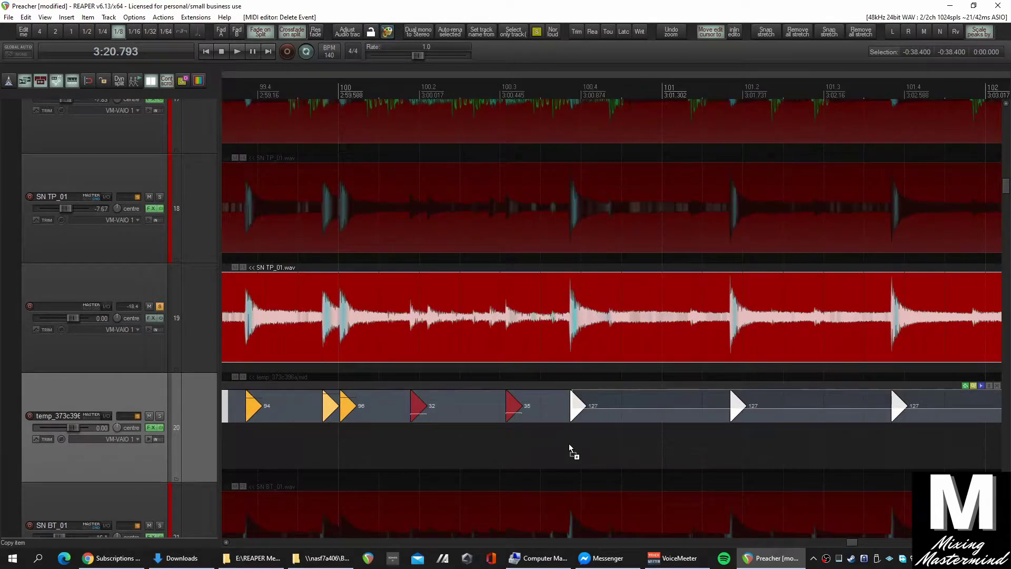
{"action": "left_click", "coordinate": [375, 350]}
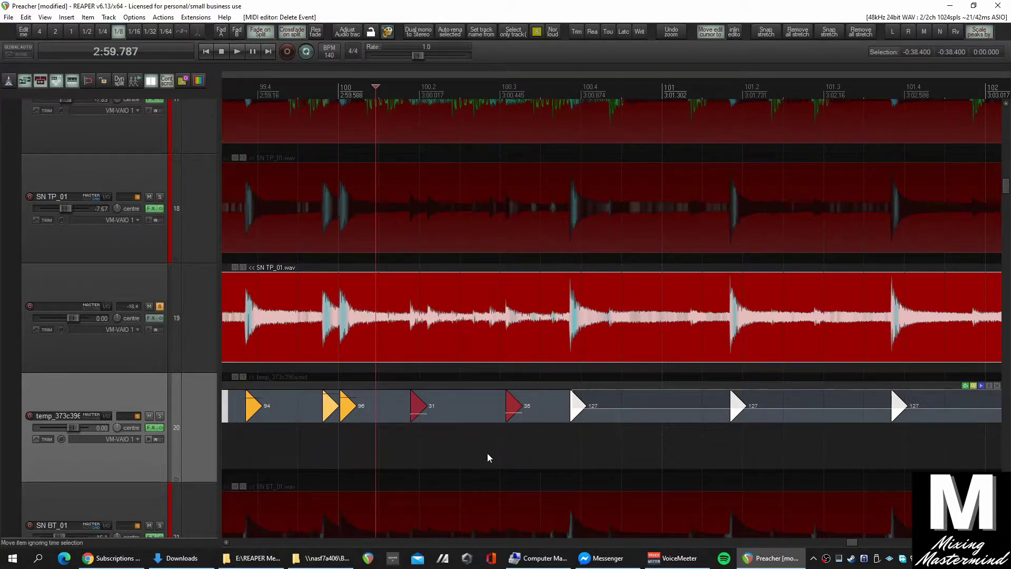
{"action": "key", "text": "space"}
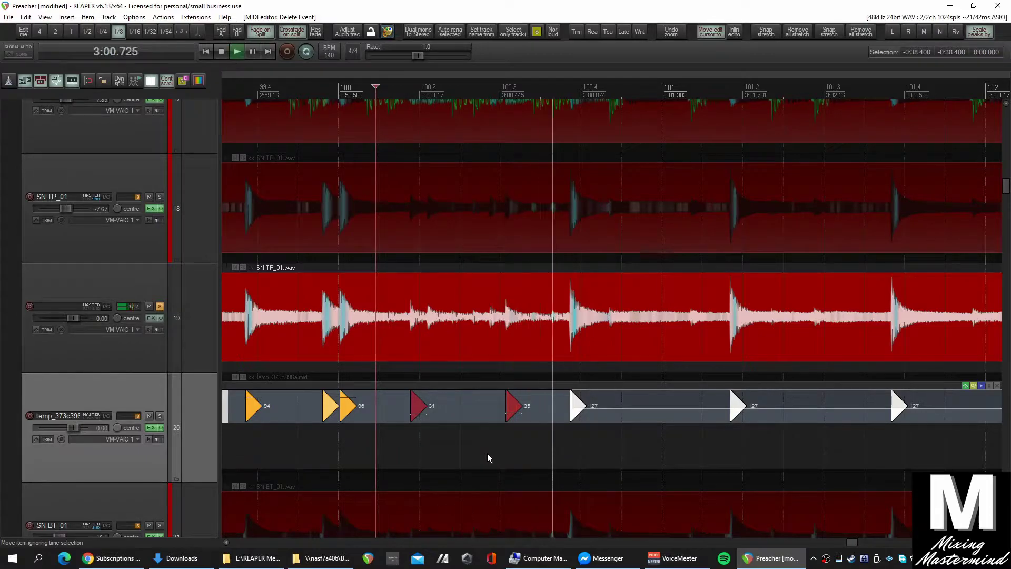
{"action": "key", "text": "space"}
{"action": "double_click", "coordinate": [419, 407]}
{"action": "double_click", "coordinate": [514, 413]}
Play back the snare hits from 2:51.423 to check them against the MIDI notes in bars 95 and 96.
{"action": "scroll", "coordinate": [517, 430], "scroll_direction": "left", "scroll_amount": 8}
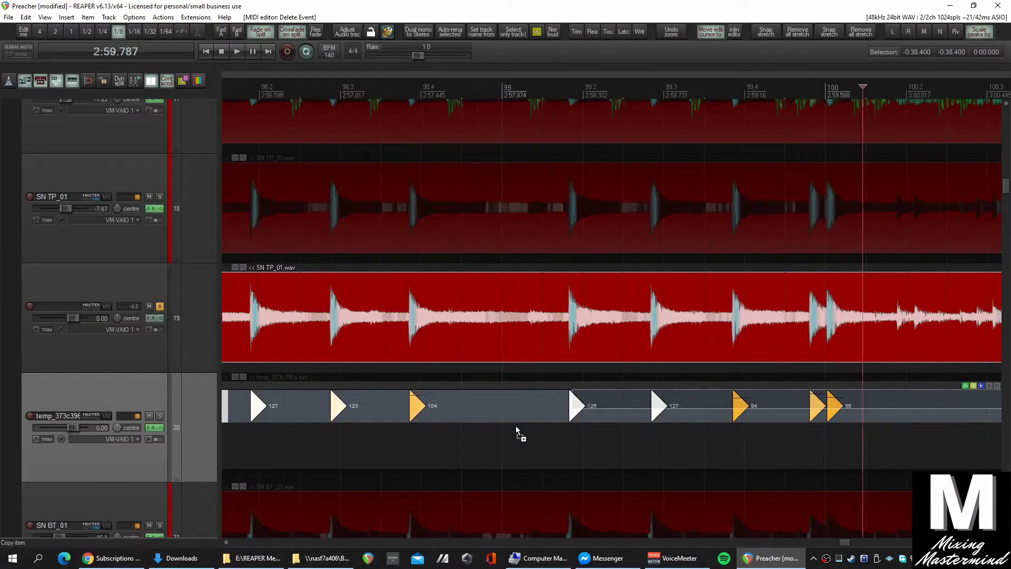
{"action": "scroll", "coordinate": [516, 425], "scroll_direction": "left", "scroll_amount": 2}
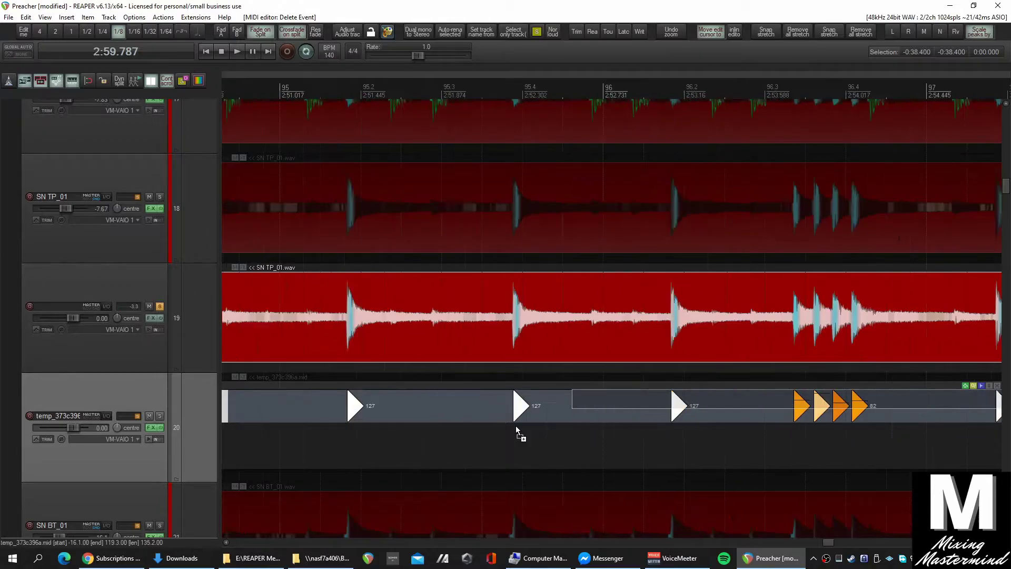
{"action": "left_click", "coordinate": [356, 88]}
{"action": "key", "text": "space"}
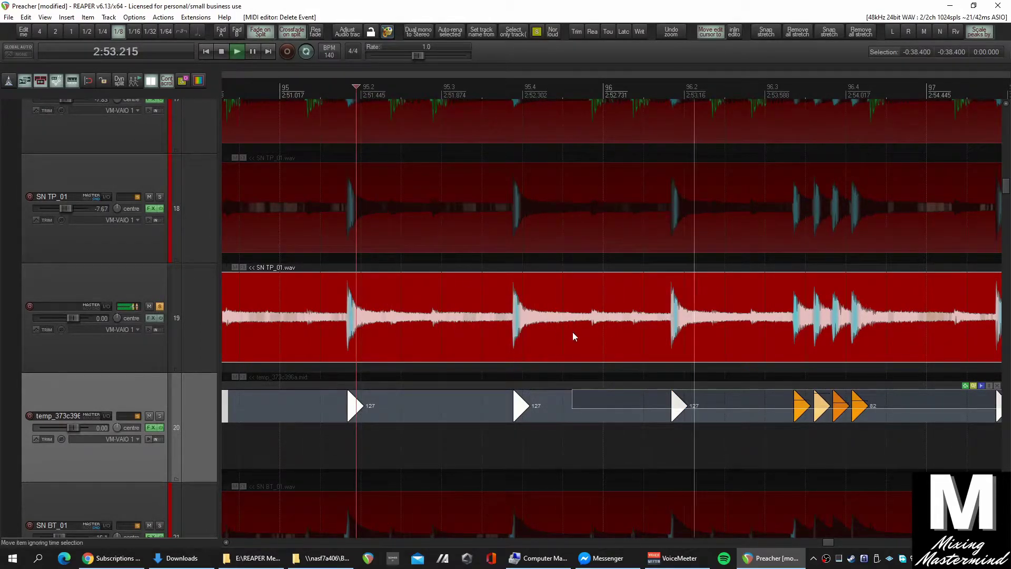
{"action": "key", "text": "space"}
Play back the double snare hit at bar 88 from 2:38.831 to check it against its MIDI notes.
{"action": "scroll", "coordinate": [667, 418], "scroll_direction": "left", "scroll_amount": 5}
{"action": "scroll", "coordinate": [666, 417], "scroll_direction": "left", "scroll_amount": 8}
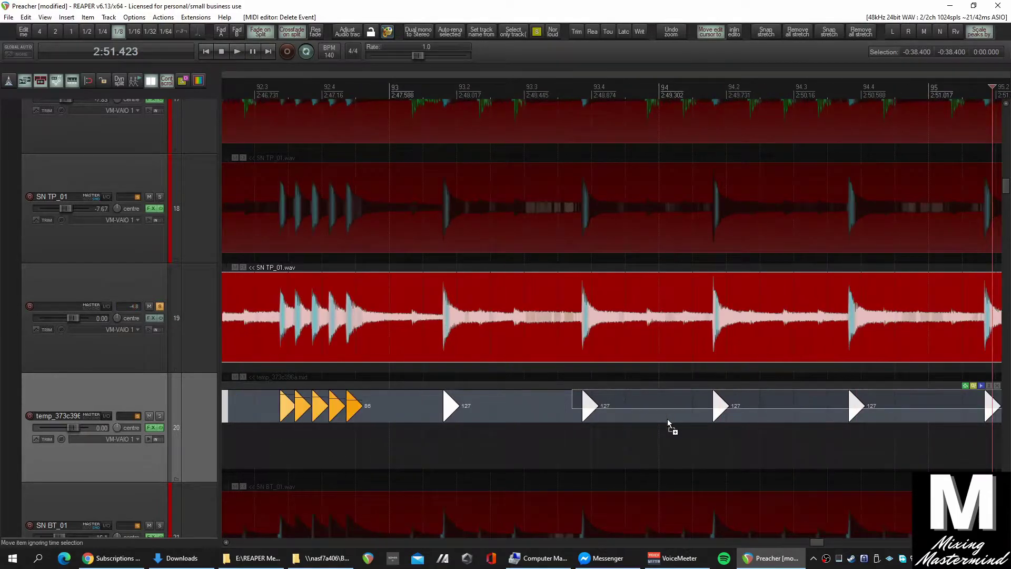
{"action": "scroll", "coordinate": [667, 419], "scroll_direction": "left", "scroll_amount": 10}
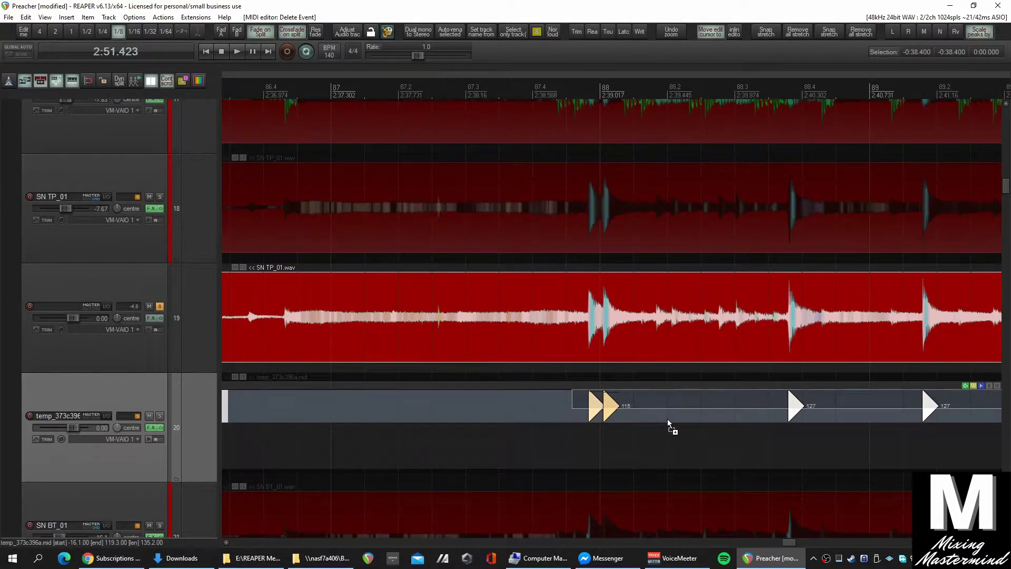
{"action": "left_click", "coordinate": [571, 90]}
{"action": "key", "text": "space"}
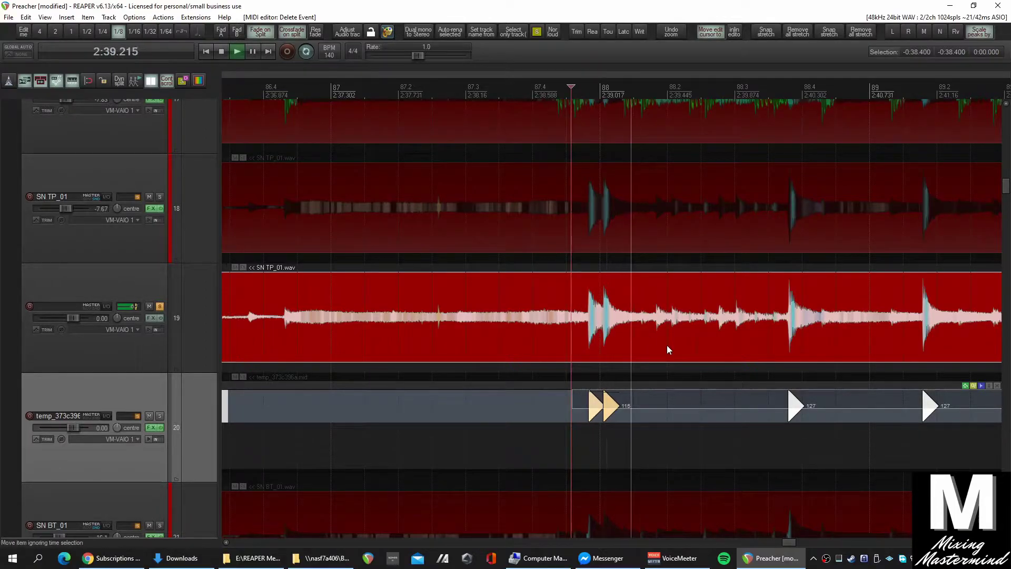
{"action": "key", "text": "space"}
Play back the end of bar 80 and delete the two low-velocity false triggers around beat 80.4.
{"action": "scroll", "coordinate": [674, 408], "scroll_direction": "left", "scroll_amount": 6}
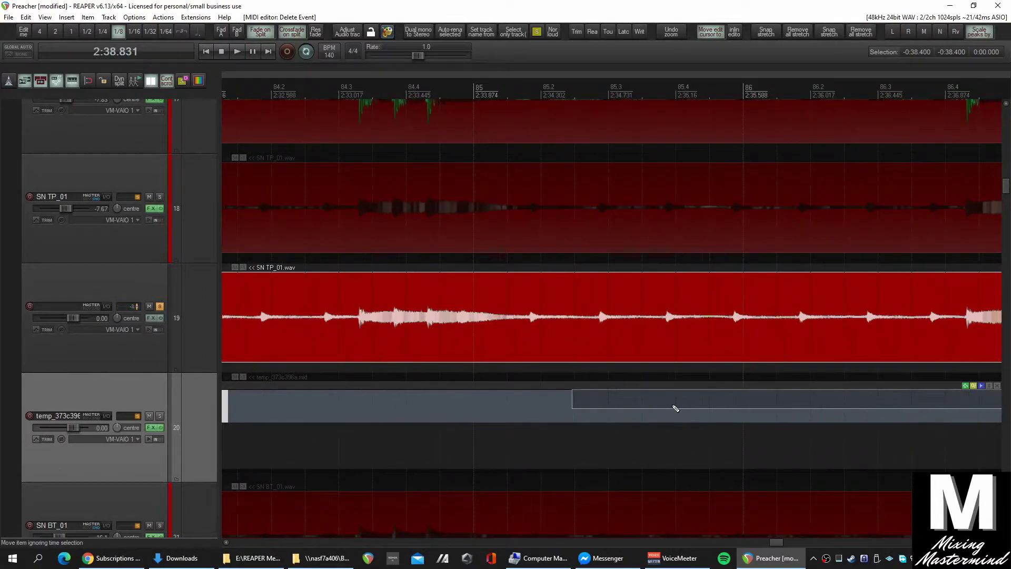
{"action": "scroll", "coordinate": [675, 409], "scroll_direction": "left", "scroll_amount": 15}
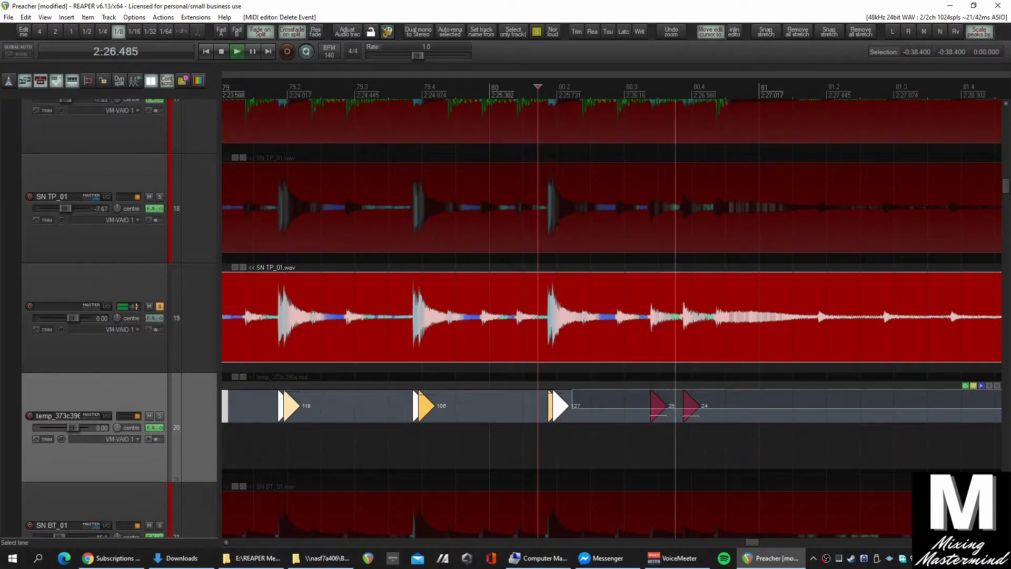
{"action": "scroll", "coordinate": [674, 427], "scroll_direction": "up", "scroll_amount": 1}
{"action": "left_click", "coordinate": [655, 407]}
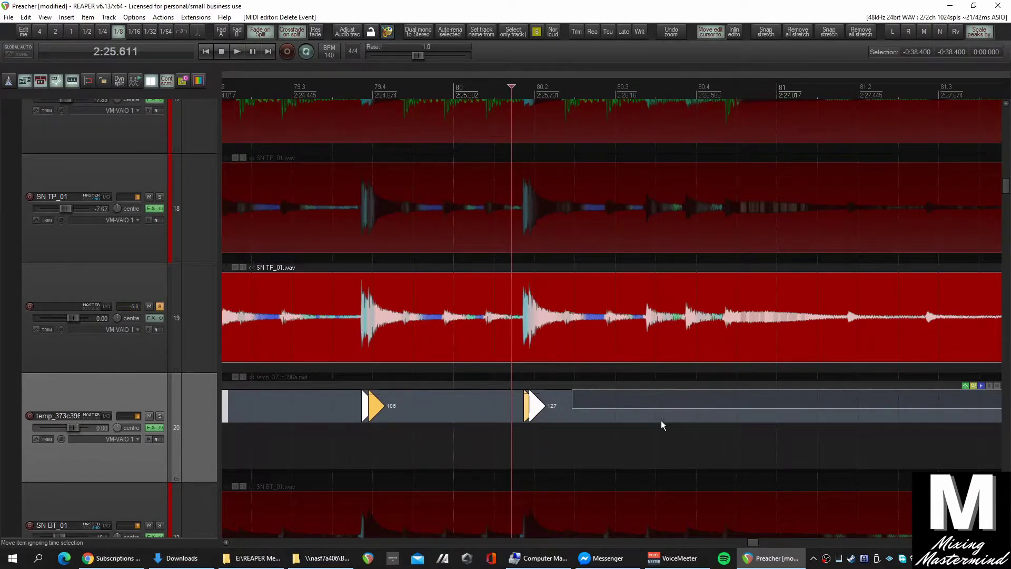
Play back from 2:18.615 and delete the low-velocity false trigger following the double hit at beat 76.3.
{"action": "scroll", "coordinate": [658, 421], "scroll_direction": "left", "scroll_amount": 5}
{"action": "scroll", "coordinate": [655, 421], "scroll_direction": "down", "scroll_amount": 2}
{"action": "scroll", "coordinate": [654, 422], "scroll_direction": "down", "scroll_amount": 2}
{"action": "scroll", "coordinate": [658, 426], "scroll_direction": "left", "scroll_amount": 5}
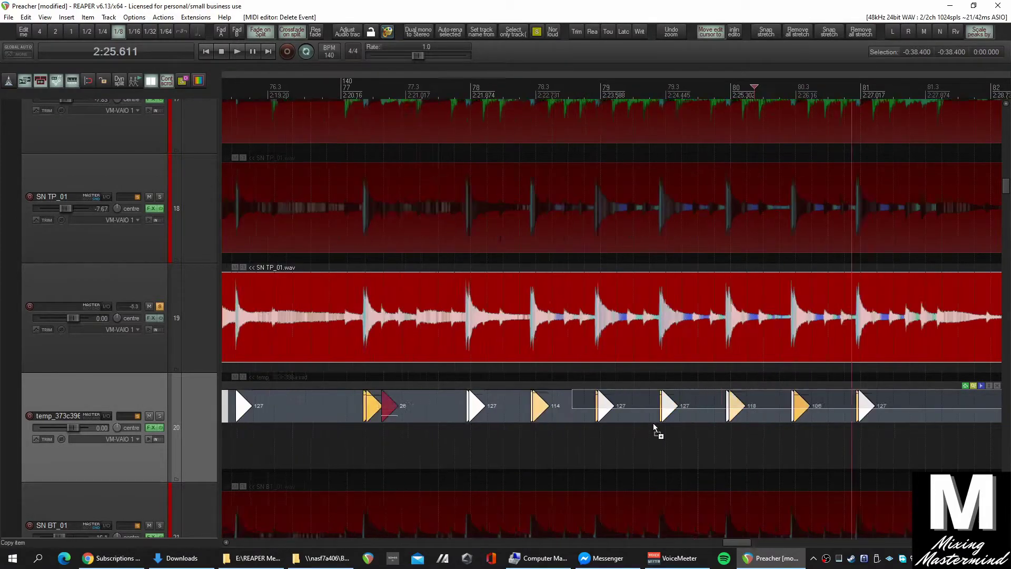
{"action": "scroll", "coordinate": [611, 417], "scroll_direction": "up", "scroll_amount": 4}
{"action": "scroll", "coordinate": [571, 412], "scroll_direction": "up", "scroll_amount": 2}
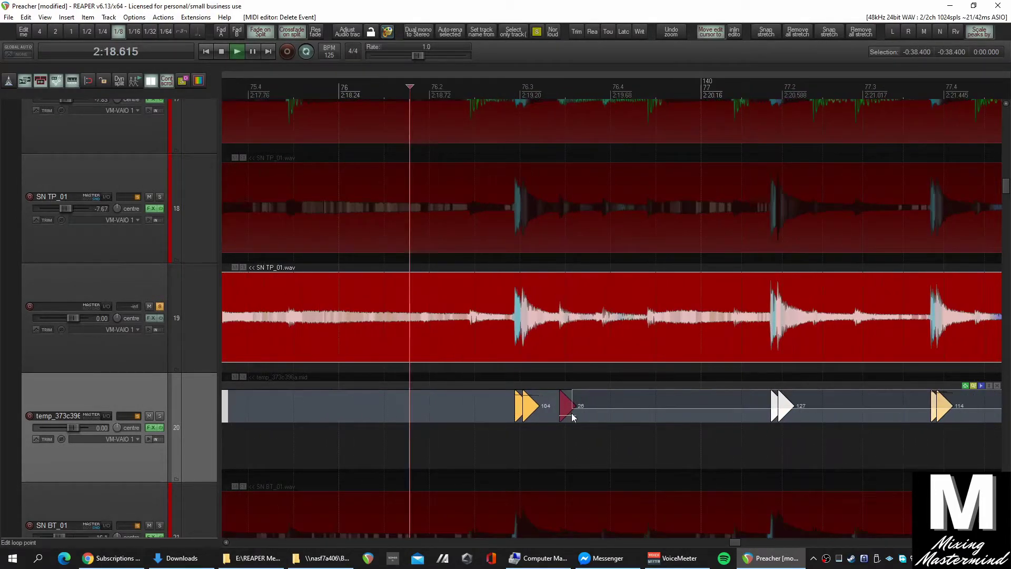
{"action": "key", "text": "space"}
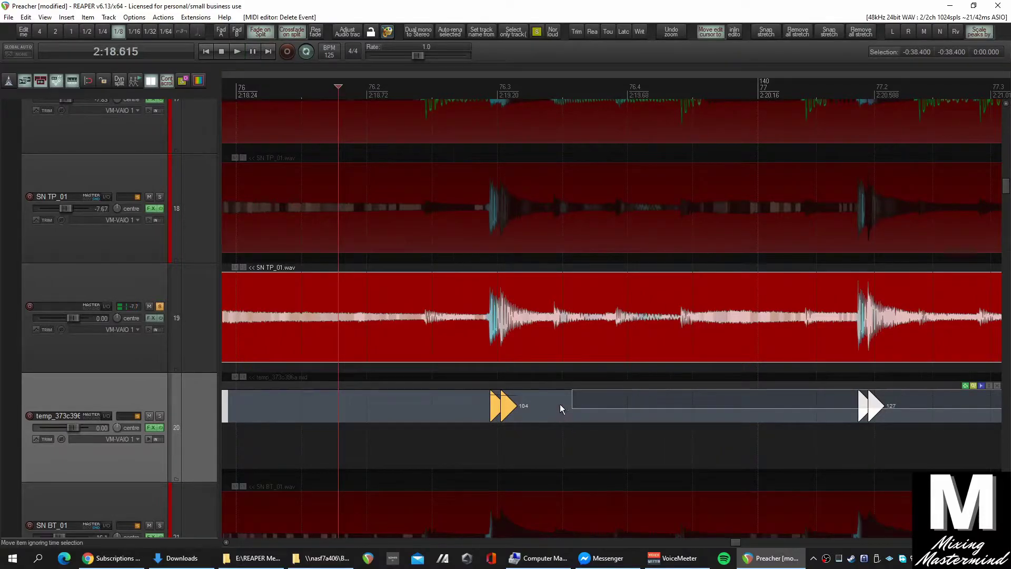
Play back again from 2:18.615 to check the remaining snare notes from bar 76 to bar 78.
{"action": "scroll", "coordinate": [600, 458], "scroll_direction": "down", "scroll_amount": 5}
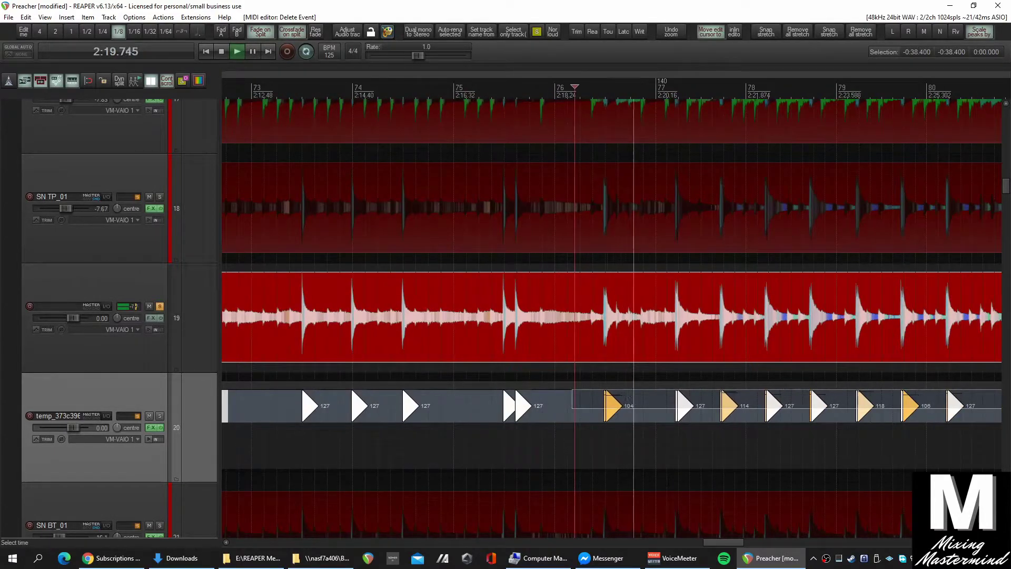
{"action": "scroll", "coordinate": [723, 494], "scroll_direction": "up", "scroll_amount": 1}
{"action": "scroll", "coordinate": [766, 500], "scroll_direction": "up", "scroll_amount": 1}
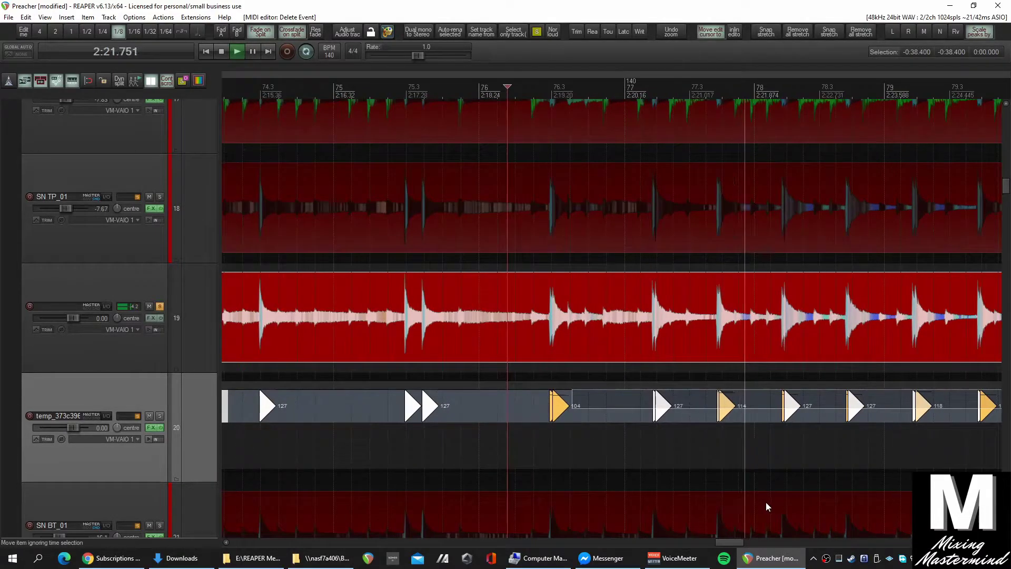
Play back bar 62 and delete the false-triggered velocity-34 note just before beat 62.4.
{"action": "scroll", "coordinate": [766, 499], "scroll_direction": "left", "scroll_amount": 2}
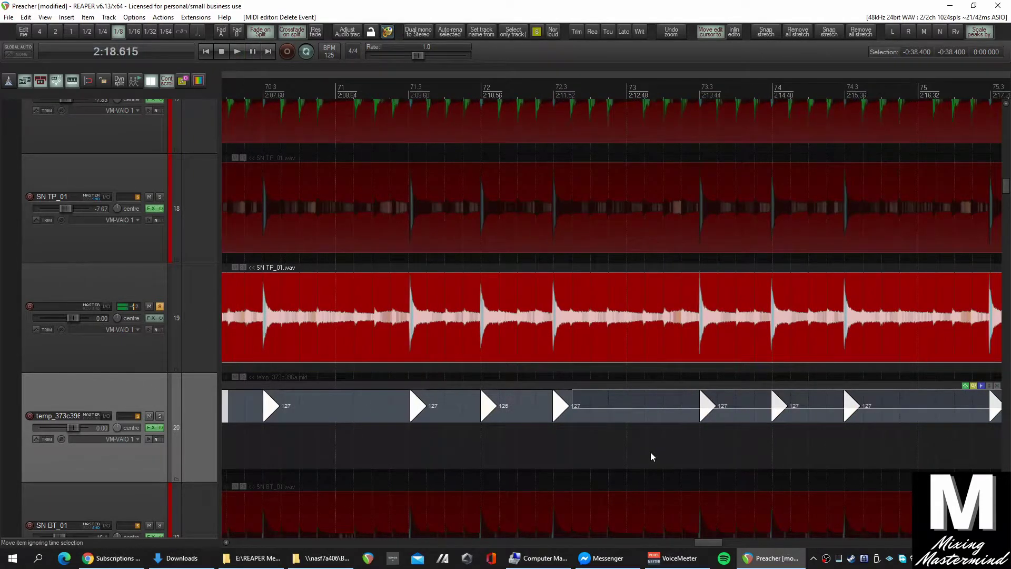
{"action": "scroll", "coordinate": [649, 451], "scroll_direction": "left", "scroll_amount": 10}
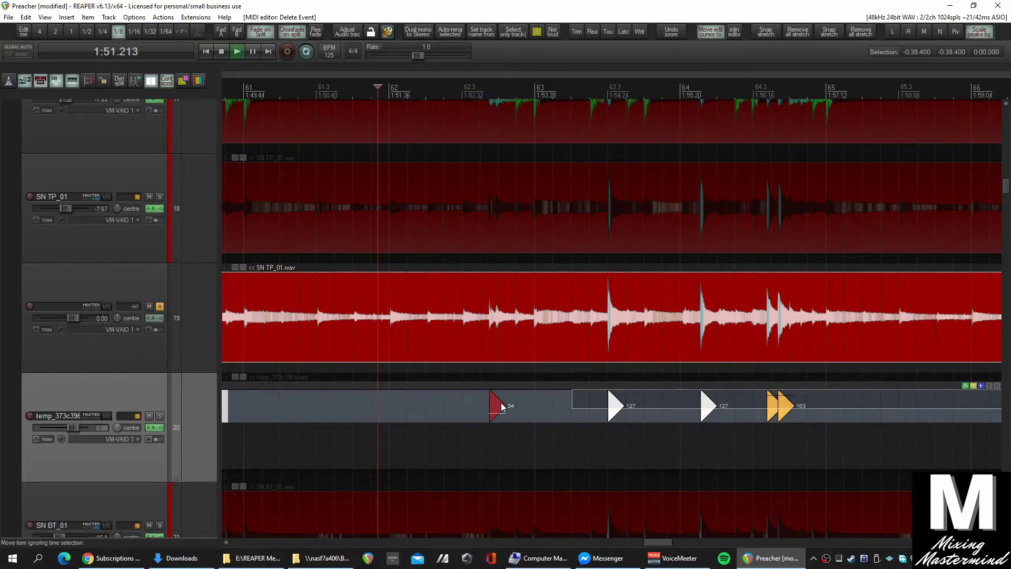
{"action": "scroll", "coordinate": [500, 404], "scroll_direction": "up", "scroll_amount": 2}
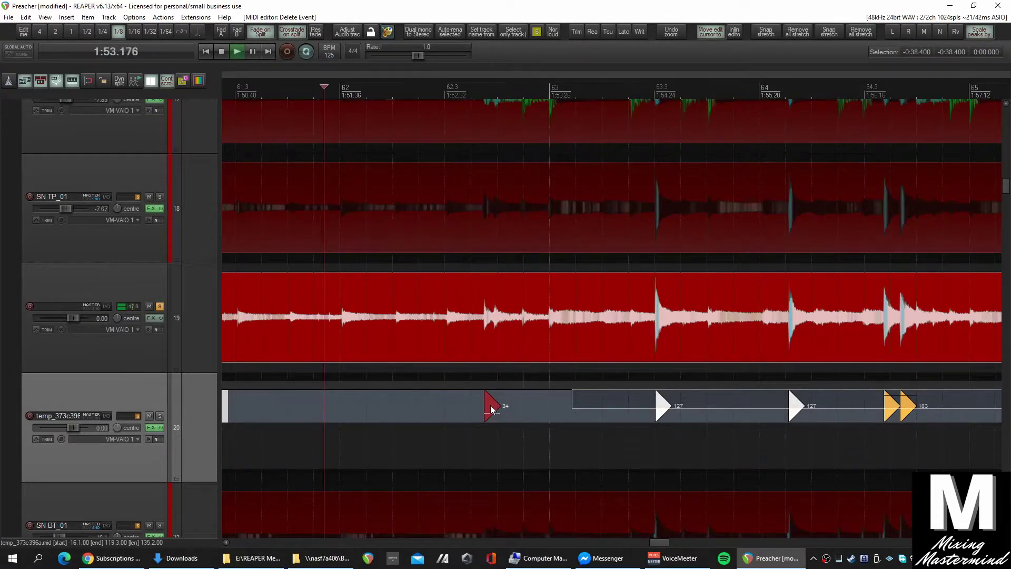
{"action": "scroll", "coordinate": [491, 409], "scroll_direction": "up", "scroll_amount": 4}
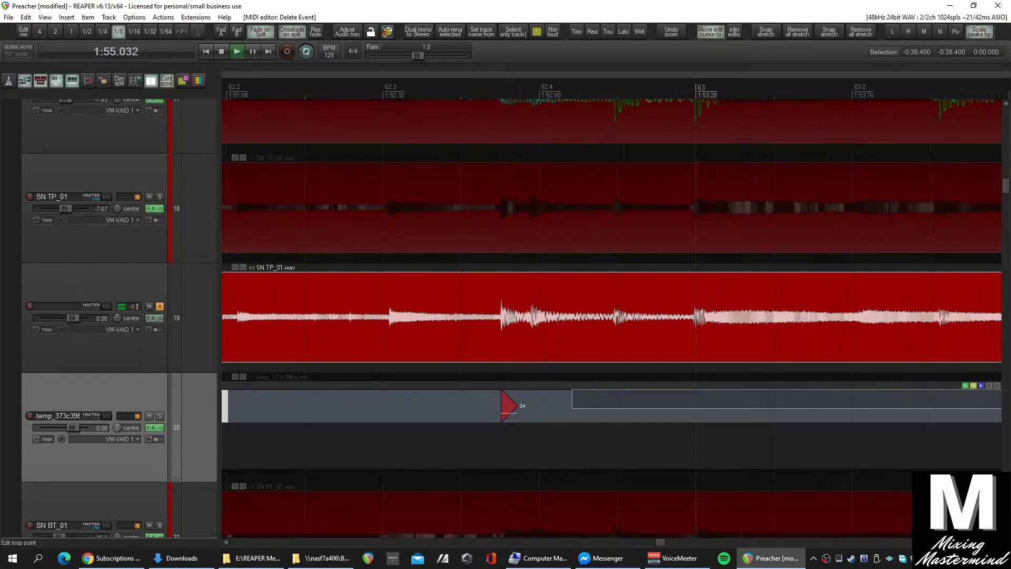
{"action": "scroll", "coordinate": [536, 456], "scroll_direction": "down", "scroll_amount": 1}
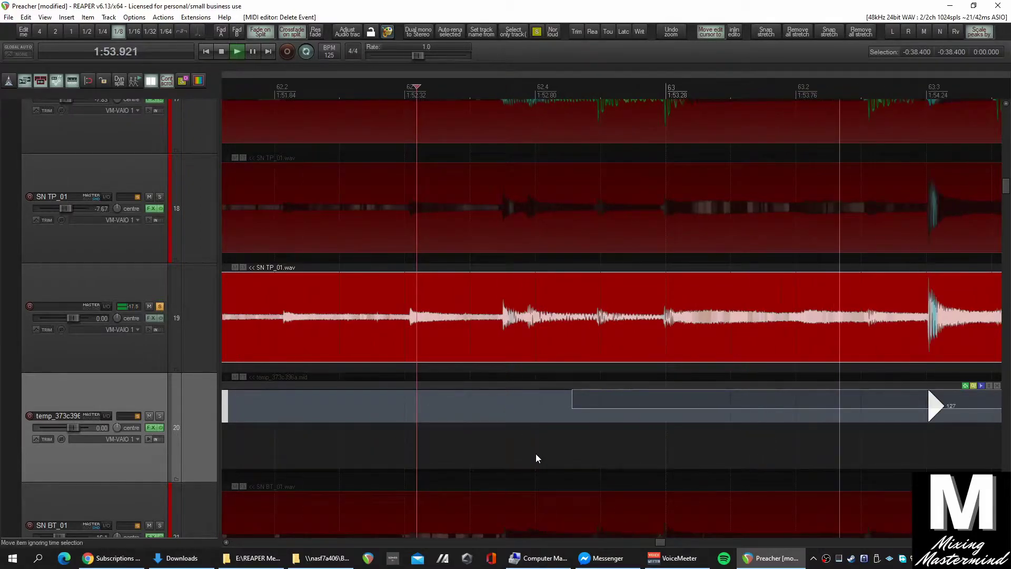
Play back from bar 59 and delete the false-triggered velocity-30 note after beat 60.3.
{"action": "scroll", "coordinate": [535, 454], "scroll_direction": "down", "scroll_amount": 7}
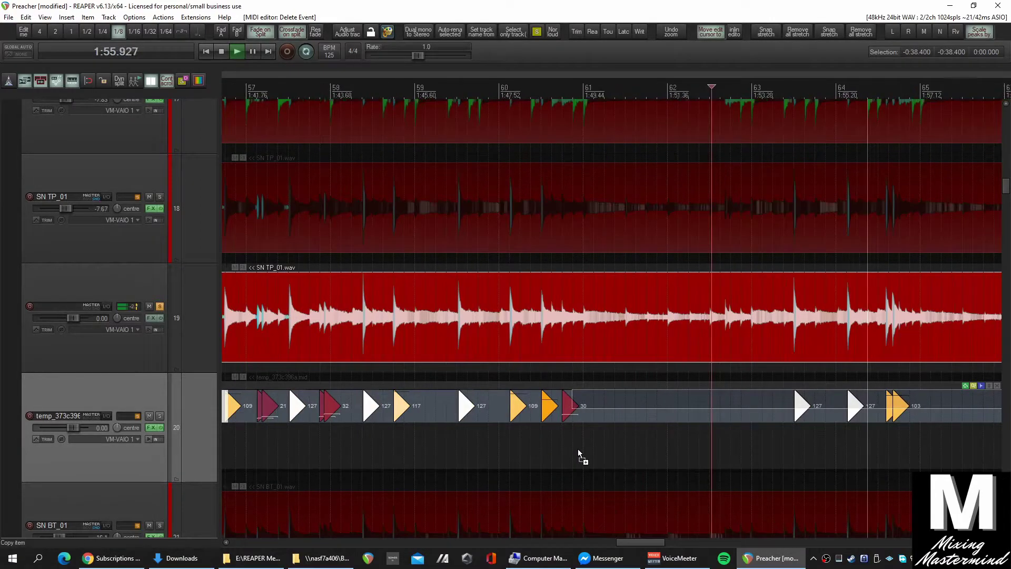
{"action": "scroll", "coordinate": [577, 449], "scroll_direction": "up", "scroll_amount": 3}
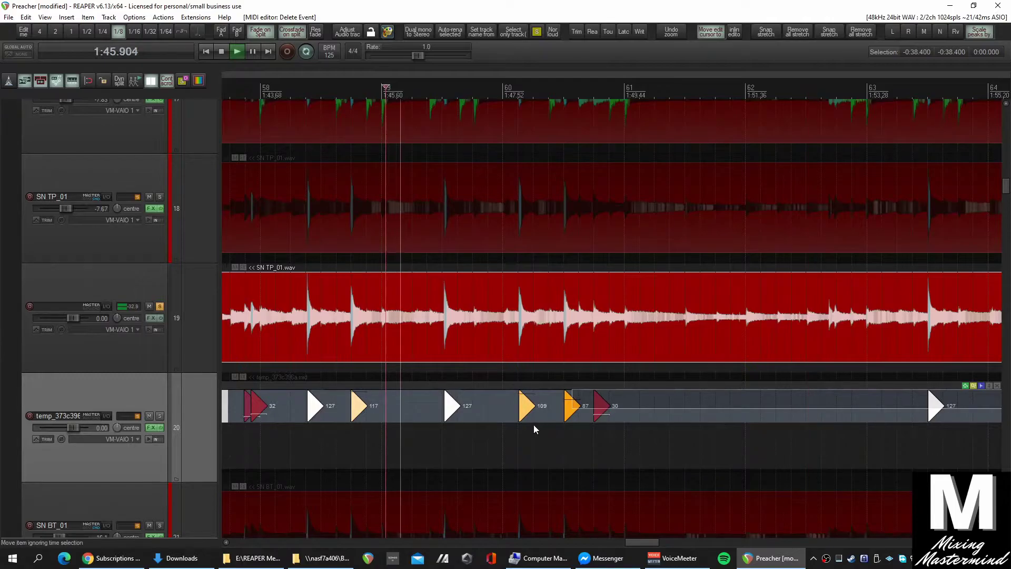
{"action": "scroll", "coordinate": [571, 416], "scroll_direction": "up", "scroll_amount": 5}
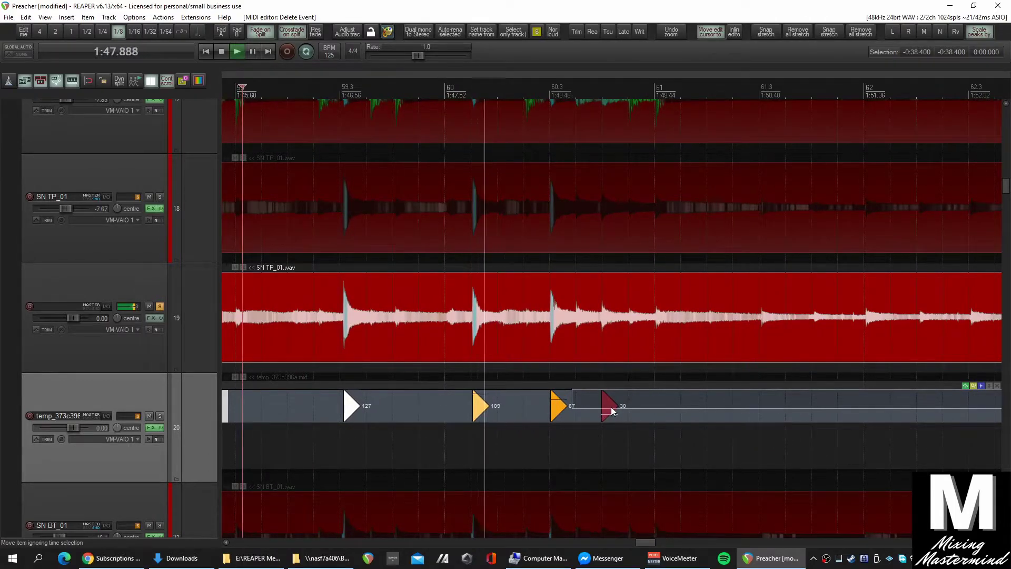
{"action": "double_click", "coordinate": [610, 407]}
Play back from 1:41.542, just before bar 57, to check the low-velocity snare notes up to bar 58.
{"action": "scroll", "coordinate": [607, 453], "scroll_direction": "down", "scroll_amount": 3}
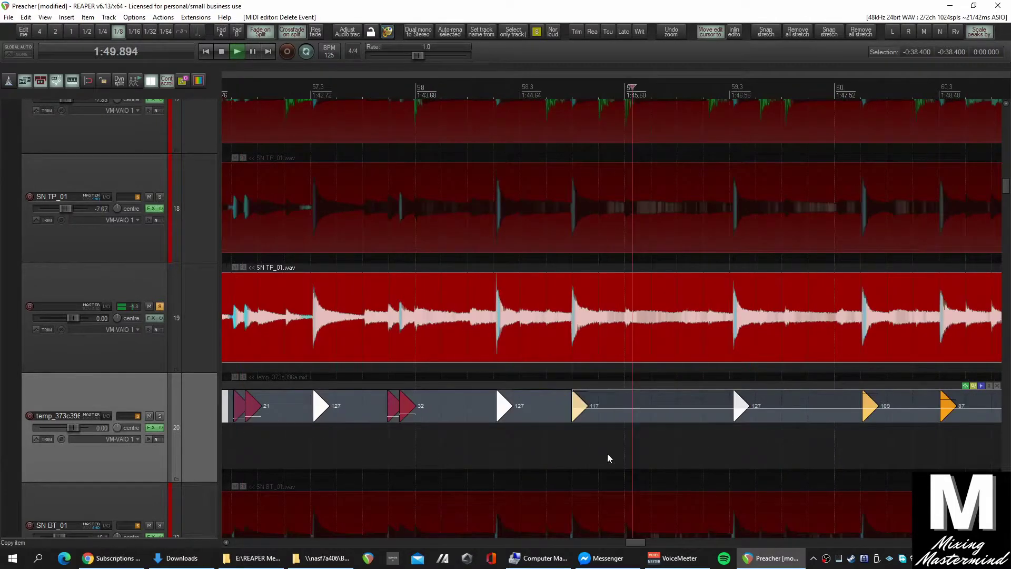
{"action": "scroll", "coordinate": [321, 200], "scroll_direction": "left", "scroll_amount": 1}
{"action": "left_click", "coordinate": [349, 89]}
{"action": "scroll", "coordinate": [443, 263], "scroll_direction": "up", "scroll_amount": 1}
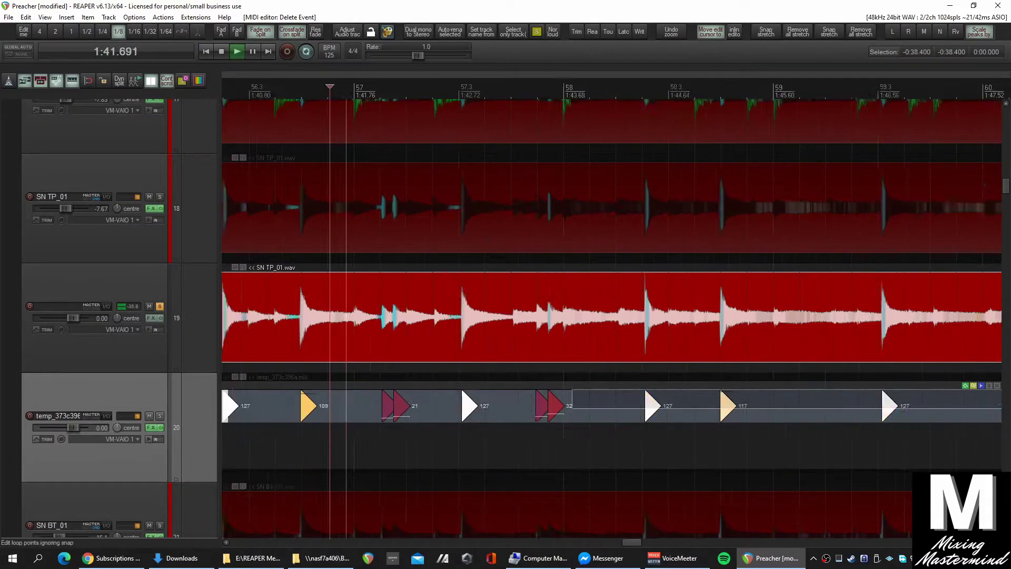
{"action": "scroll", "coordinate": [523, 429], "scroll_direction": "left", "scroll_amount": 1}
{"action": "scroll", "coordinate": [567, 447], "scroll_direction": "right", "scroll_amount": 1}
{"action": "scroll", "coordinate": [570, 443], "scroll_direction": "up", "scroll_amount": 1}
{"action": "scroll", "coordinate": [571, 442], "scroll_direction": "up", "scroll_amount": 3}
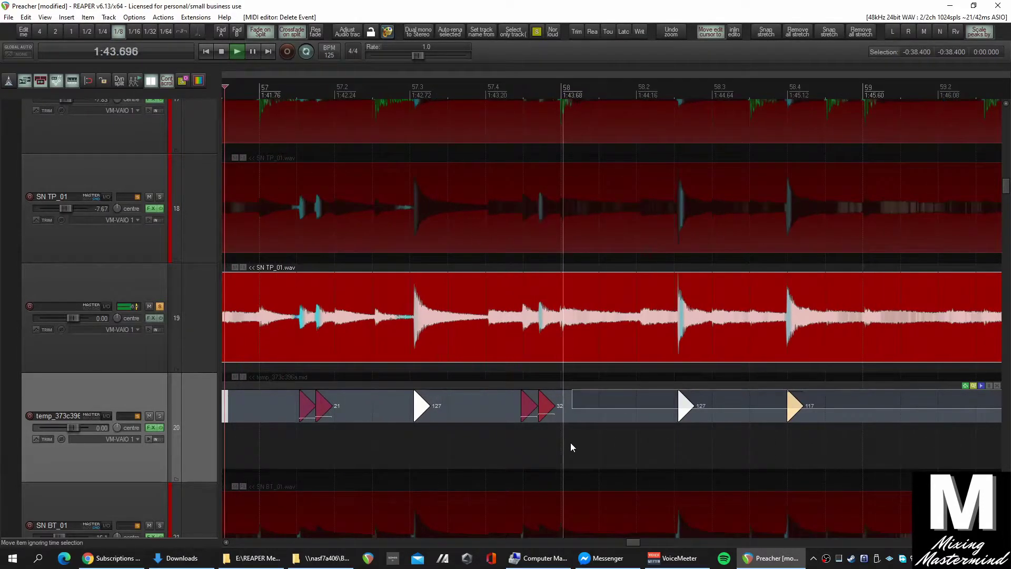
{"action": "scroll", "coordinate": [570, 442], "scroll_direction": "down", "scroll_amount": 2}
{"action": "key", "text": "space"}
Examine the snare notes against the waveform from bar 57 back to bar 44 for false triggers.
{"action": "scroll", "coordinate": [571, 442], "scroll_direction": "left", "scroll_amount": 4}
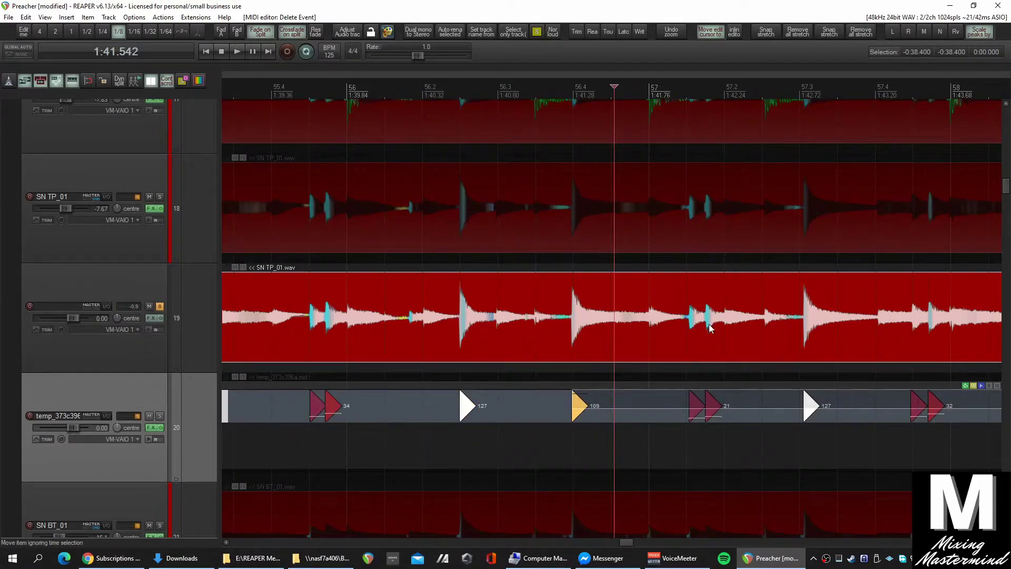
{"action": "scroll", "coordinate": [669, 388], "scroll_direction": "left", "scroll_amount": 2}
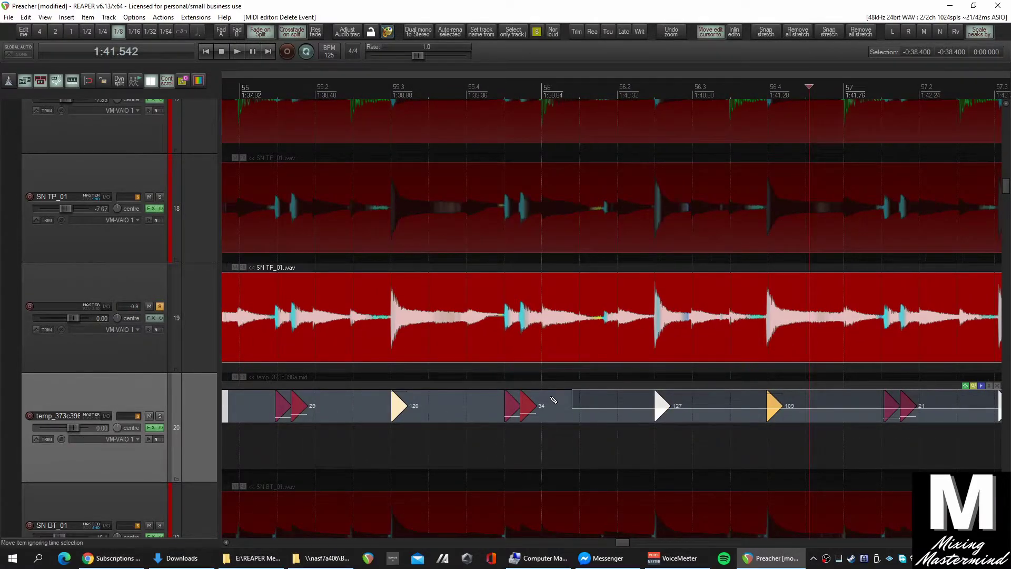
{"action": "scroll", "coordinate": [550, 399], "scroll_direction": "left", "scroll_amount": 2}
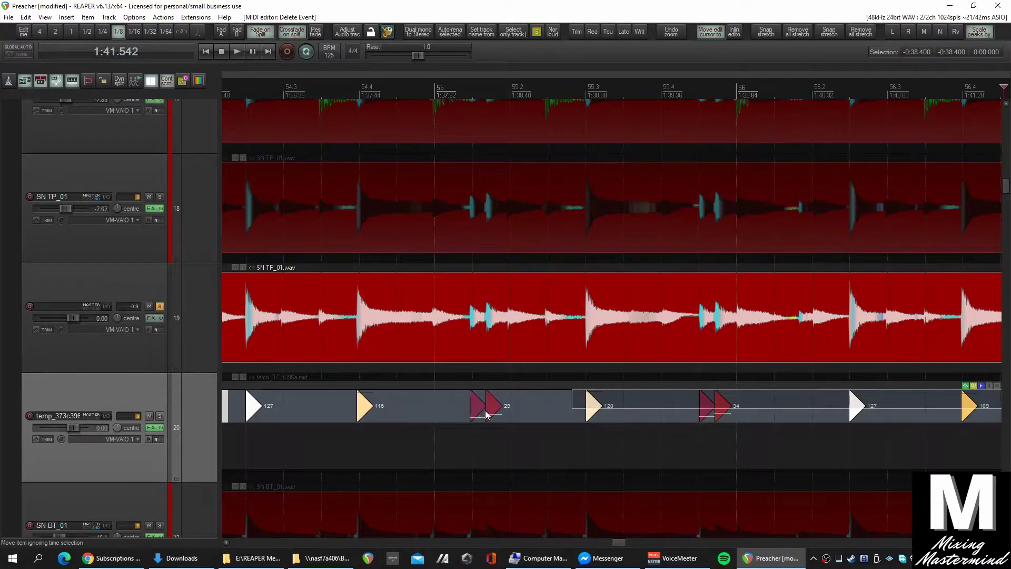
{"action": "scroll", "coordinate": [521, 427], "scroll_direction": "left", "scroll_amount": 1}
{"action": "scroll", "coordinate": [485, 405], "scroll_direction": "left", "scroll_amount": 1}
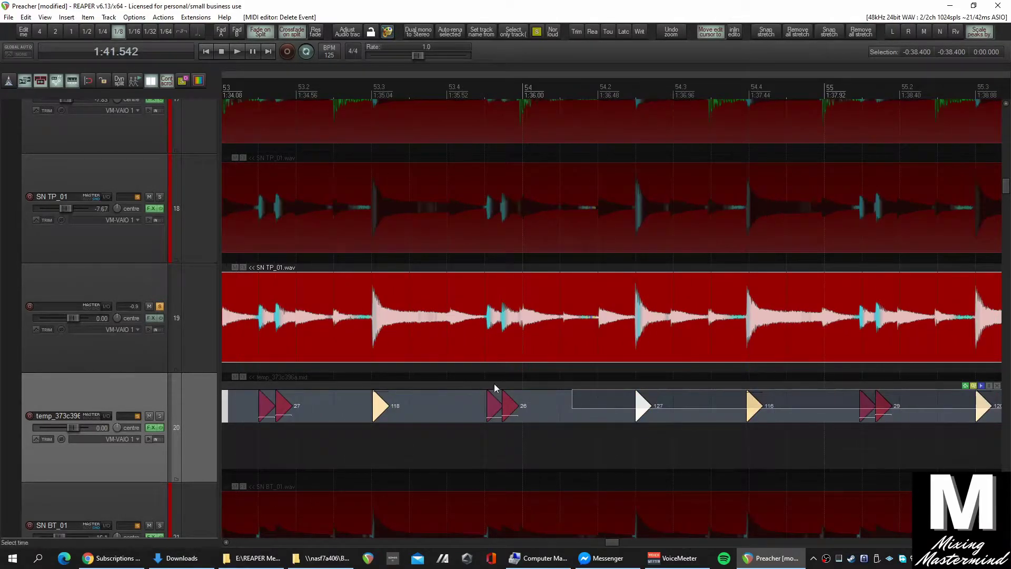
{"action": "scroll", "coordinate": [474, 395], "scroll_direction": "left", "scroll_amount": 1}
{"action": "scroll", "coordinate": [514, 405], "scroll_direction": "left", "scroll_amount": 5}
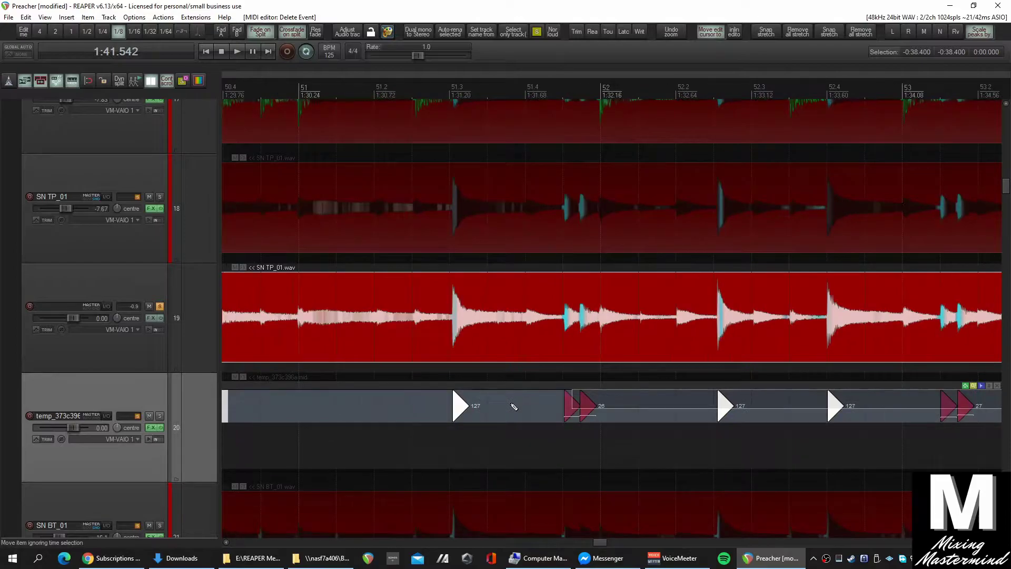
{"action": "scroll", "coordinate": [511, 408], "scroll_direction": "left", "scroll_amount": 4}
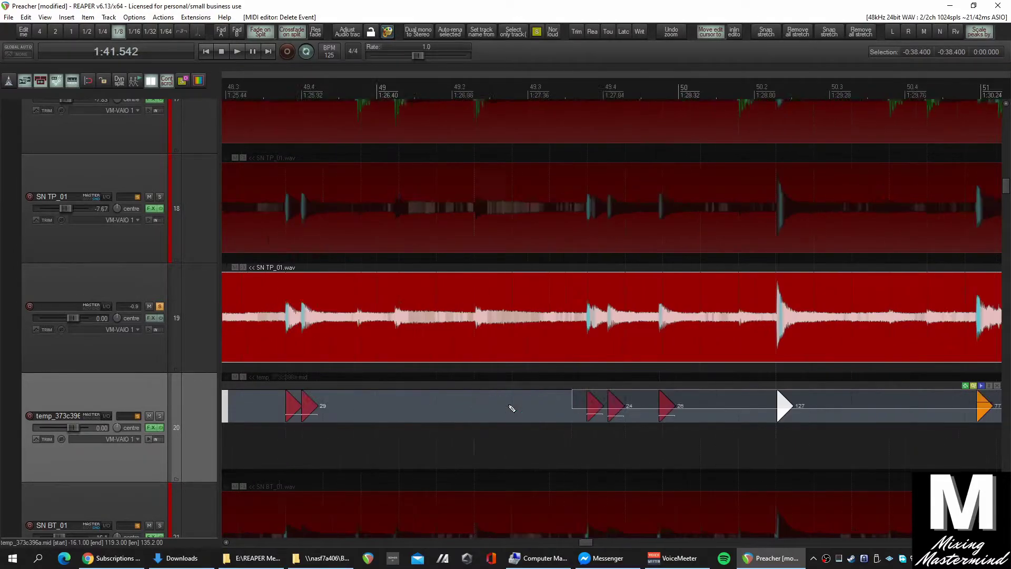
{"action": "scroll", "coordinate": [514, 410], "scroll_direction": "left", "scroll_amount": 2}
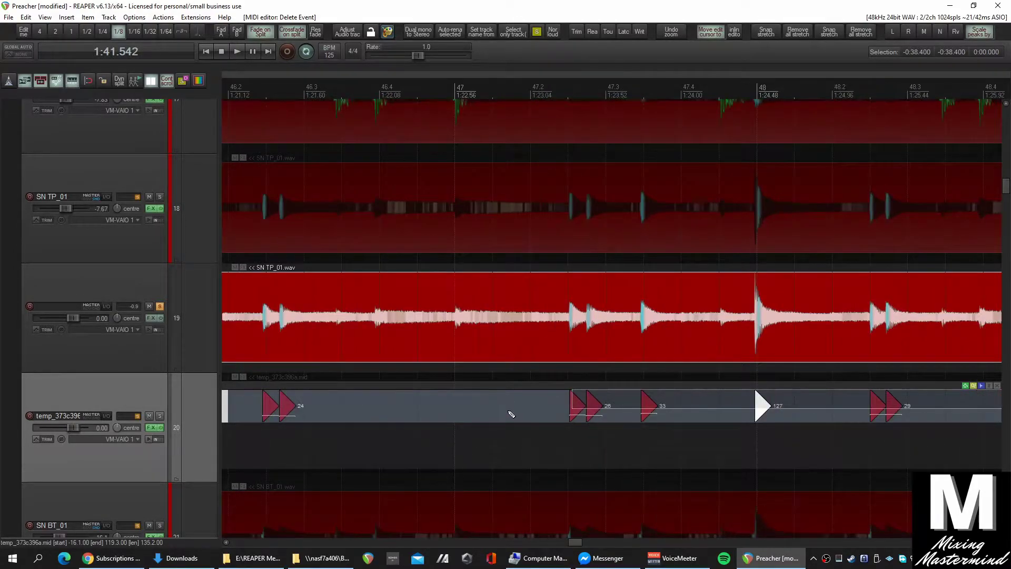
{"action": "scroll", "coordinate": [484, 407], "scroll_direction": "left", "scroll_amount": 5}
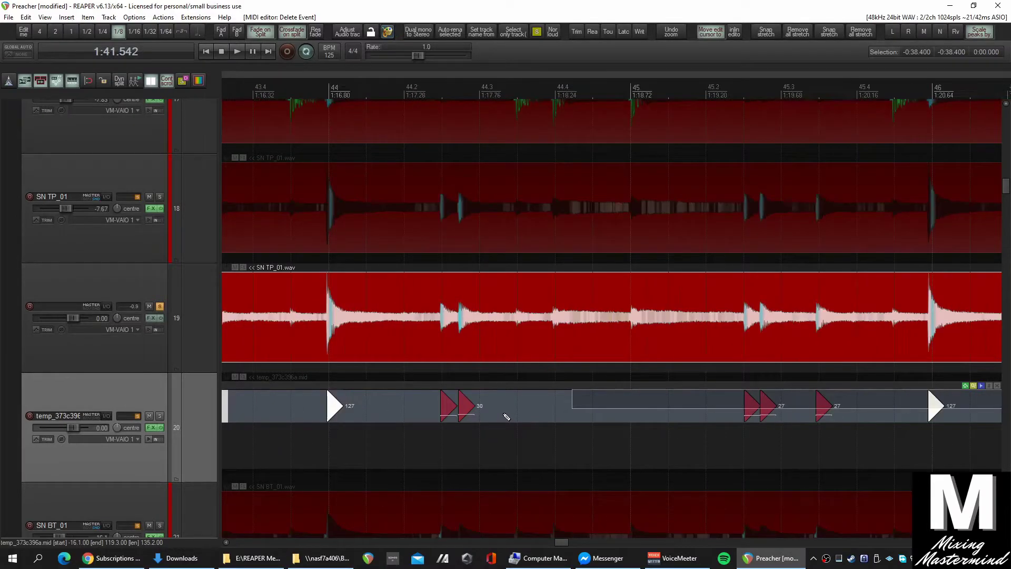
Play back from 1:13.651 and delete the false-triggered velocity-24 note following the double hit at beat 42.3.
{"action": "scroll", "coordinate": [508, 403], "scroll_direction": "left", "scroll_amount": 2}
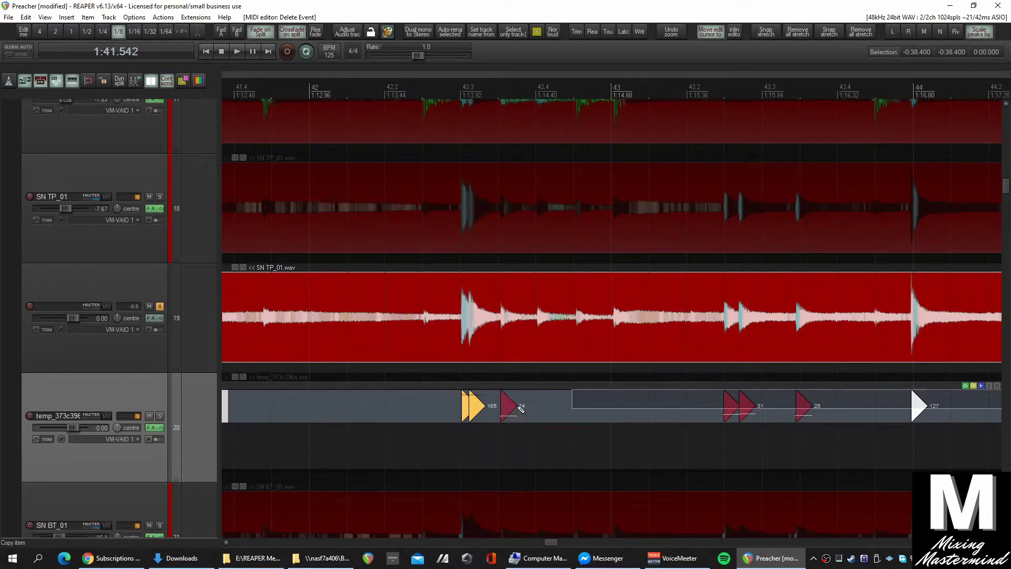
{"action": "left_click", "coordinate": [417, 90]}
{"action": "key", "text": "space"}
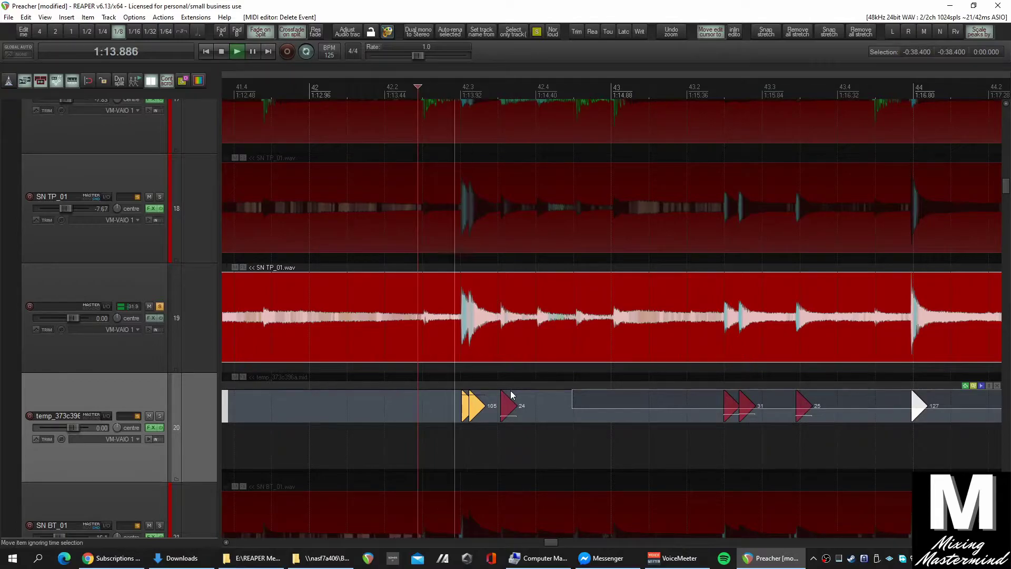
{"action": "double_click", "coordinate": [510, 404]}
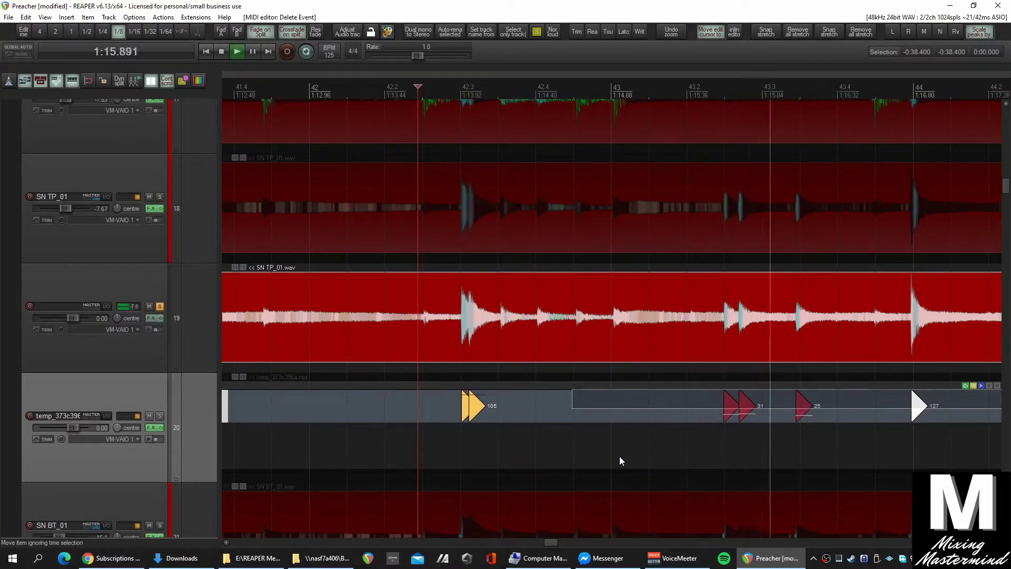
{"action": "scroll", "coordinate": [619, 455], "scroll_direction": "left", "scroll_amount": 8}
{"action": "key", "text": "space"}
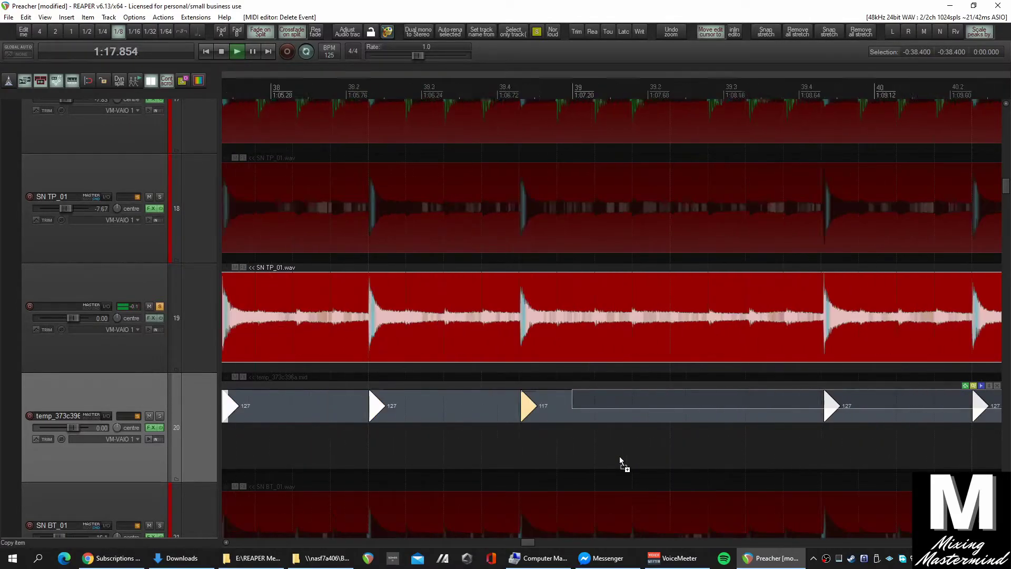
Delete the false-triggered velocity-23 note following the double hit after beat 30.3 and play back bar 30.
{"action": "scroll", "coordinate": [620, 456], "scroll_direction": "left", "scroll_amount": 14}
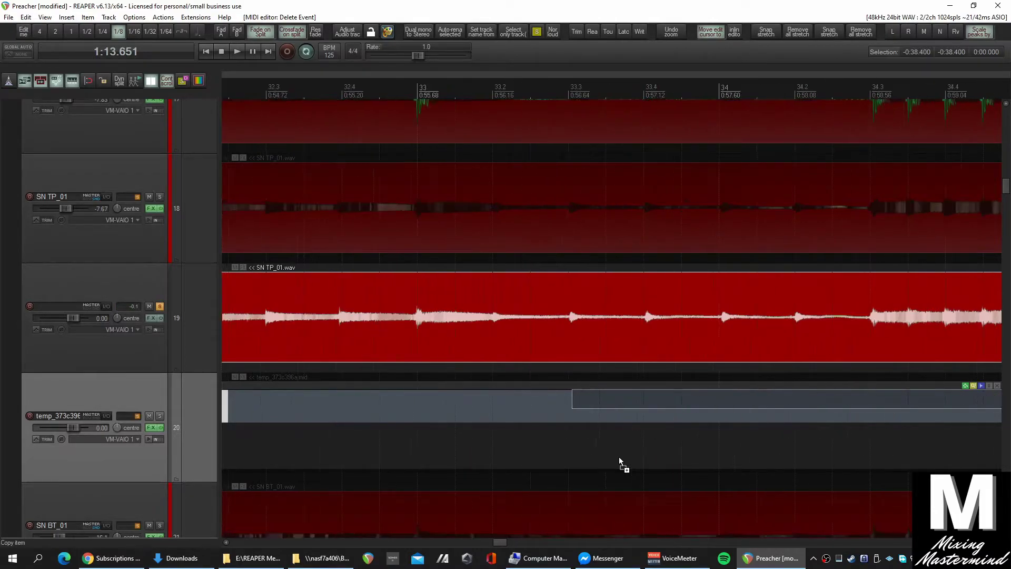
{"action": "scroll", "coordinate": [618, 457], "scroll_direction": "left", "scroll_amount": 6}
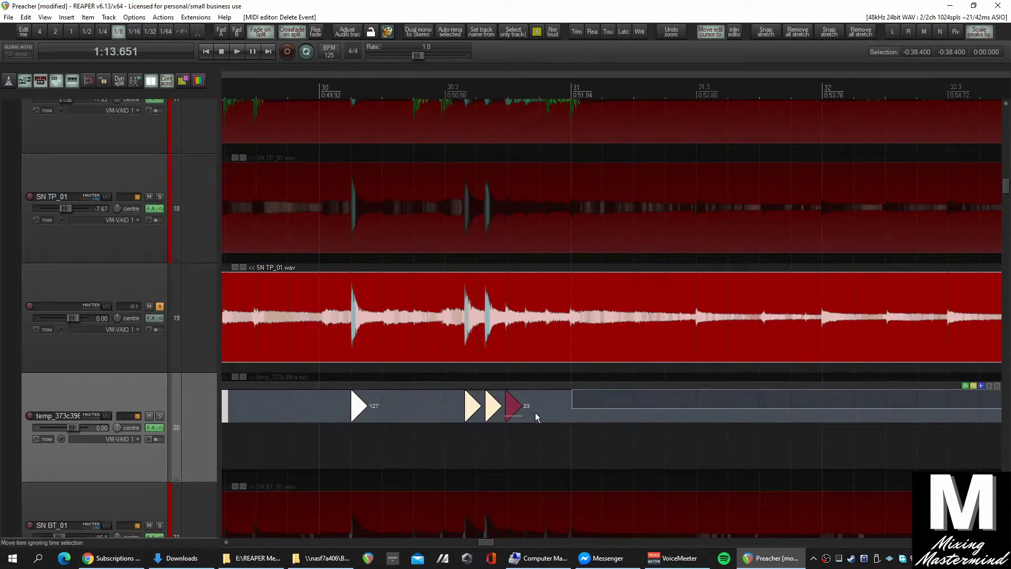
{"action": "key", "text": "Delete"}
{"action": "key", "text": "space"}
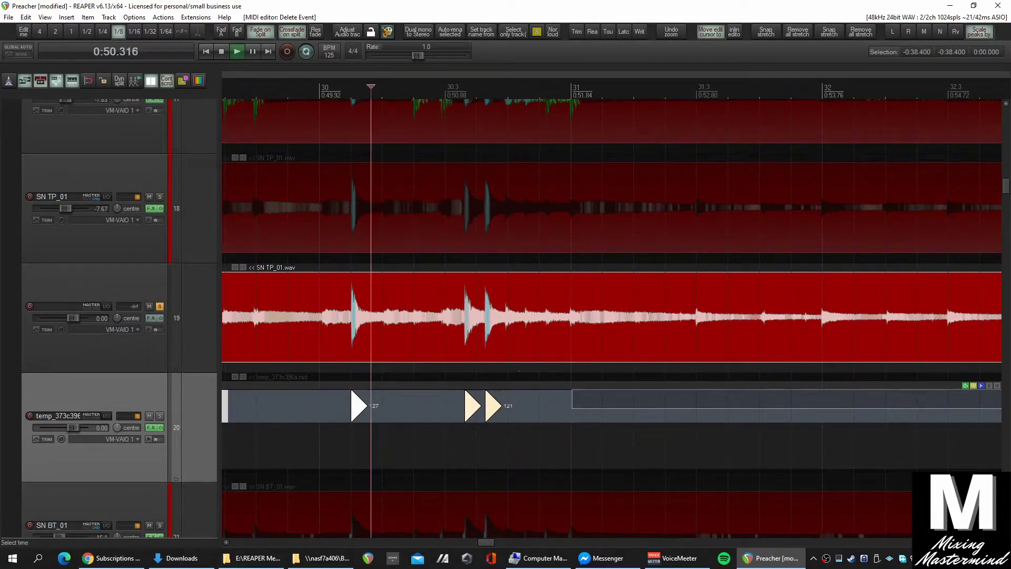
Play back from 0:46.791 and delete the low-velocity false triggers just before beat 28.4 and at bar 29.
{"action": "scroll", "coordinate": [596, 431], "scroll_direction": "left", "scroll_amount": 6}
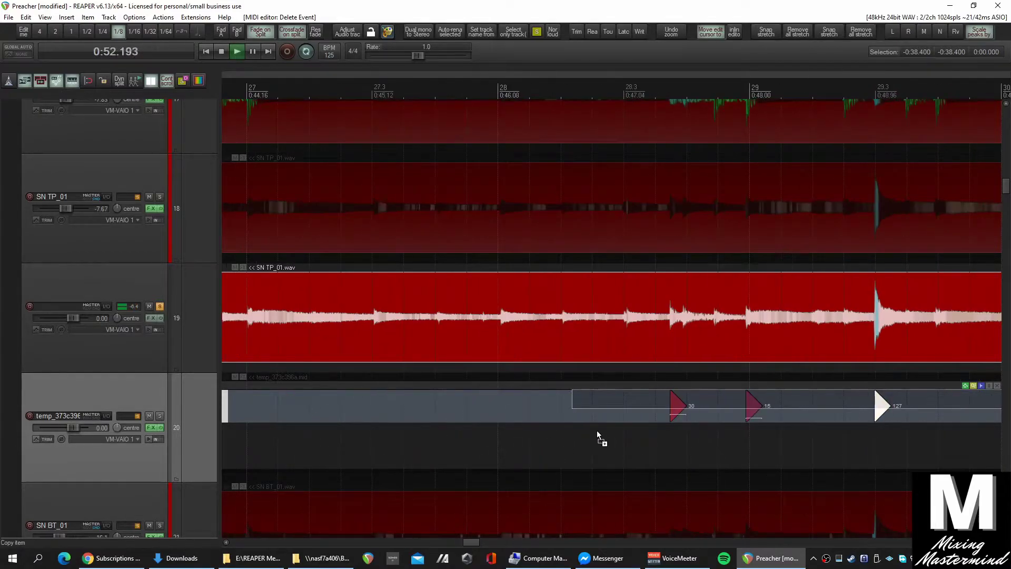
{"action": "scroll", "coordinate": [642, 89], "scroll_direction": "up", "scroll_amount": 1}
{"action": "left_click", "coordinate": [464, 89]}
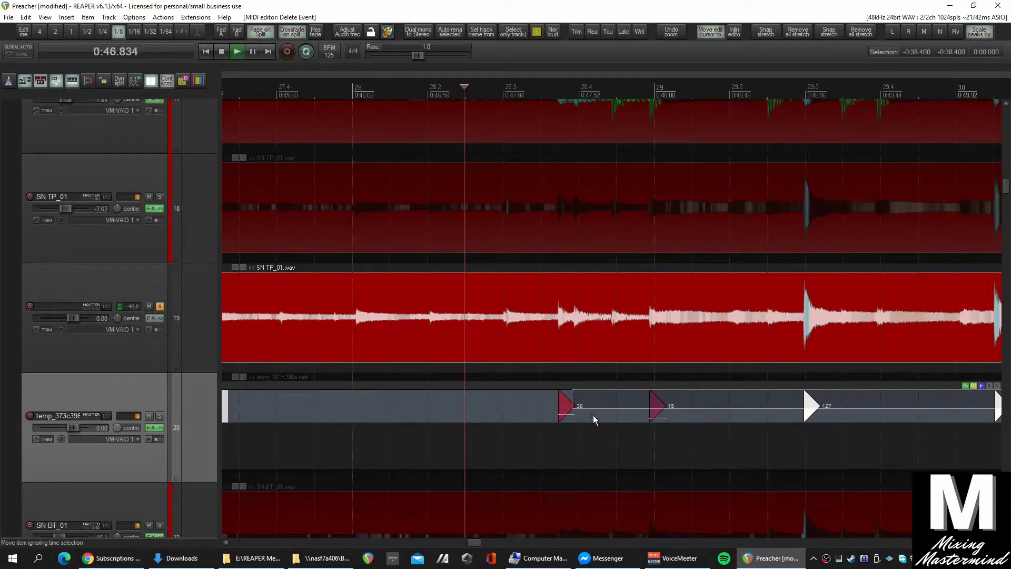
{"action": "double_click", "coordinate": [566, 406]}
{"action": "left_click", "coordinate": [656, 405]}
{"action": "key", "text": "Delete"}
{"action": "scroll", "coordinate": [639, 442], "scroll_direction": "left", "scroll_amount": 7}
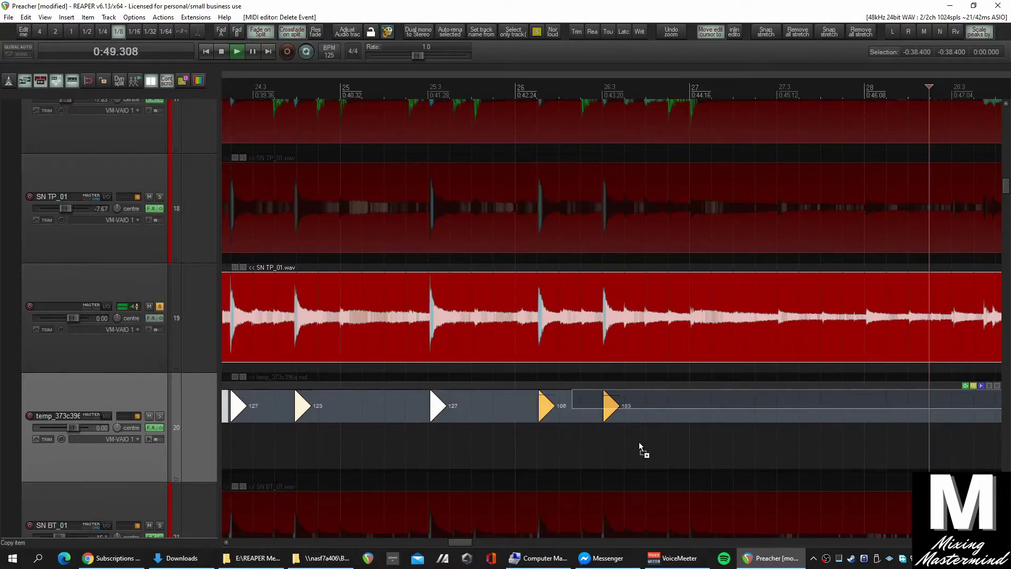
{"action": "key", "text": "space"}
Play back from 0:36.266, just before bar 23, to check the low-velocity snare notes up to bar 24.
{"action": "scroll", "coordinate": [567, 426], "scroll_direction": "up", "scroll_amount": 1}
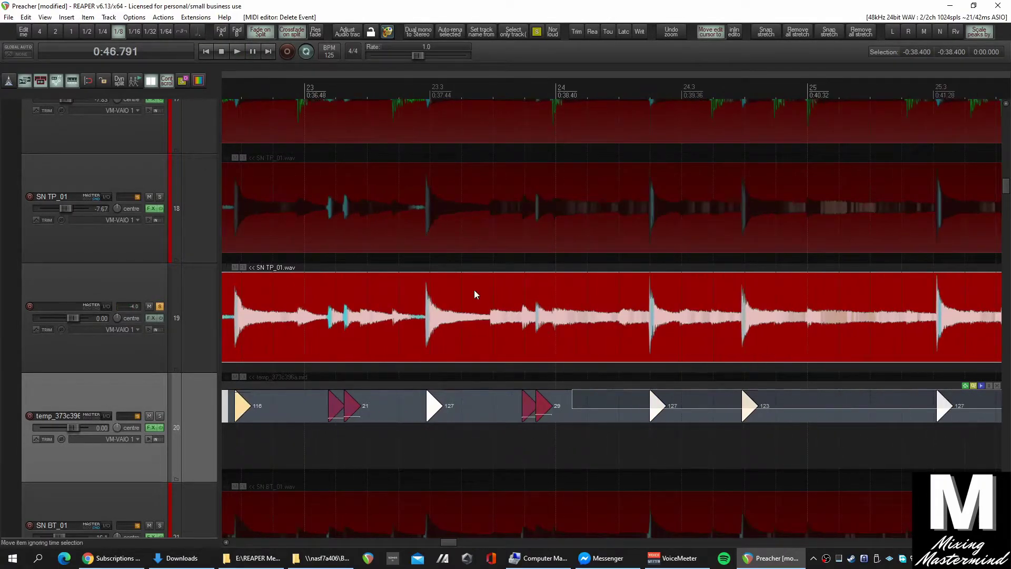
{"action": "key", "text": "space"}
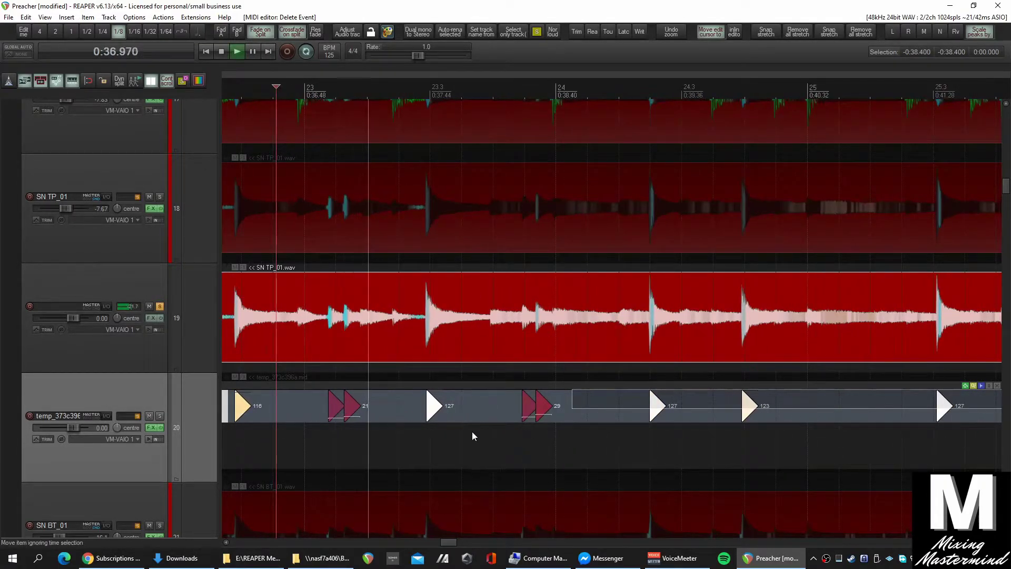
{"action": "scroll", "coordinate": [522, 422], "scroll_direction": "up", "scroll_amount": 1}
{"action": "scroll", "coordinate": [581, 438], "scroll_direction": "down", "scroll_amount": 3}
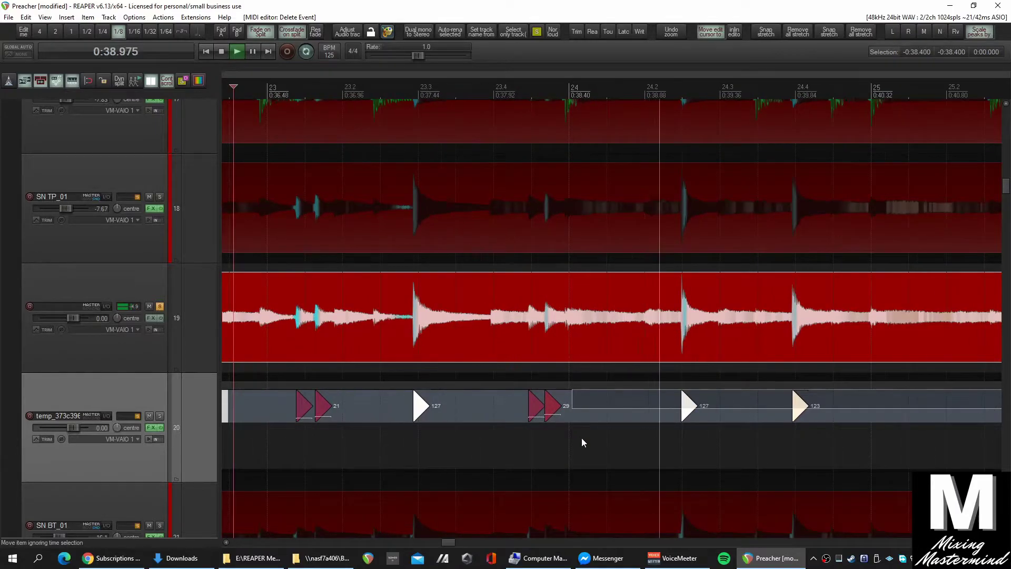
{"action": "key", "text": "space"}
Examine the snare notes against the waveform from bar 22 back to the song's start for false triggers.
{"action": "scroll", "coordinate": [633, 408], "scroll_direction": "up", "scroll_amount": 3}
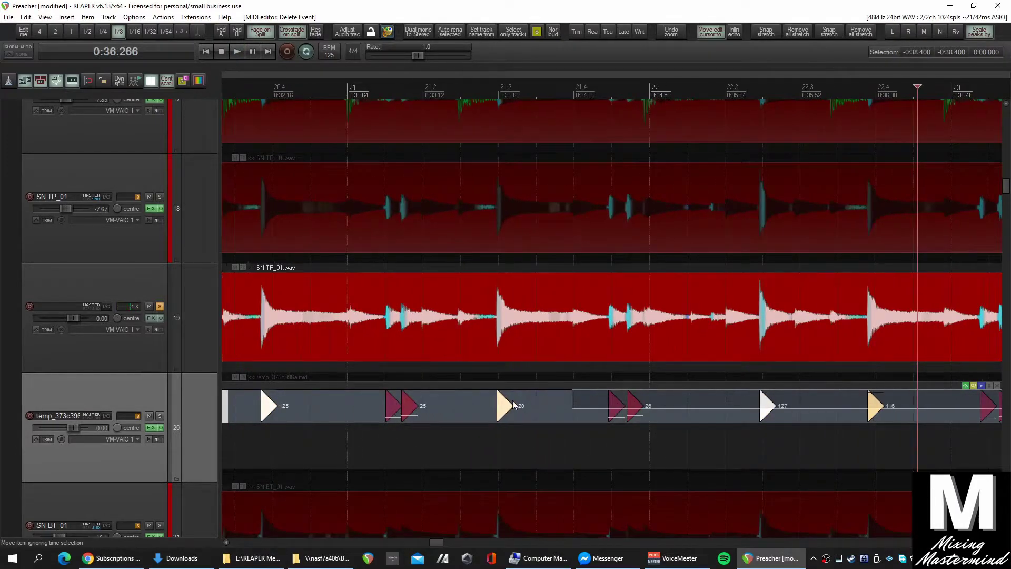
{"action": "scroll", "coordinate": [551, 407], "scroll_direction": "up", "scroll_amount": 1}
{"action": "scroll", "coordinate": [489, 397], "scroll_direction": "left", "scroll_amount": 5}
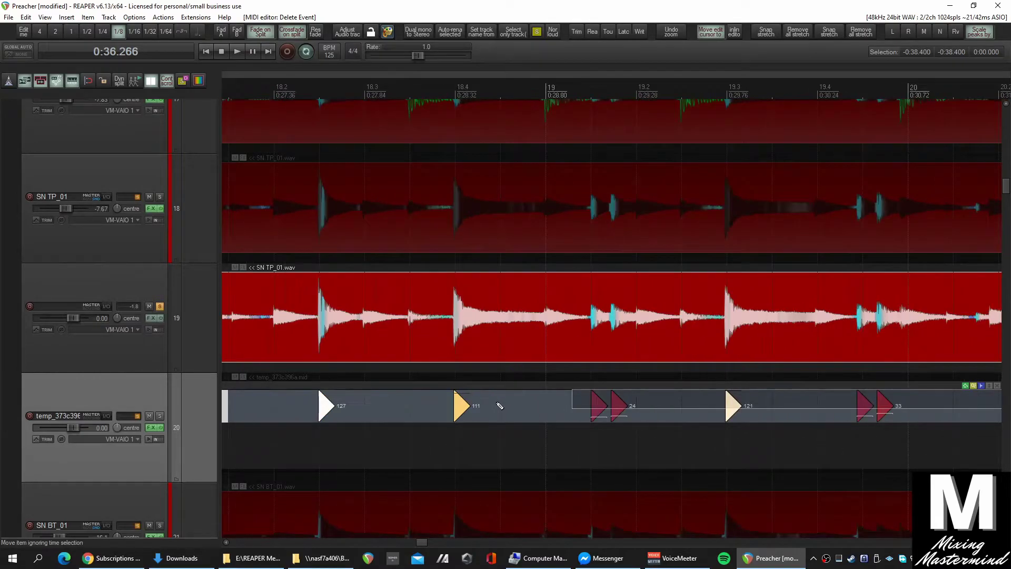
{"action": "scroll", "coordinate": [540, 416], "scroll_direction": "left", "scroll_amount": 6}
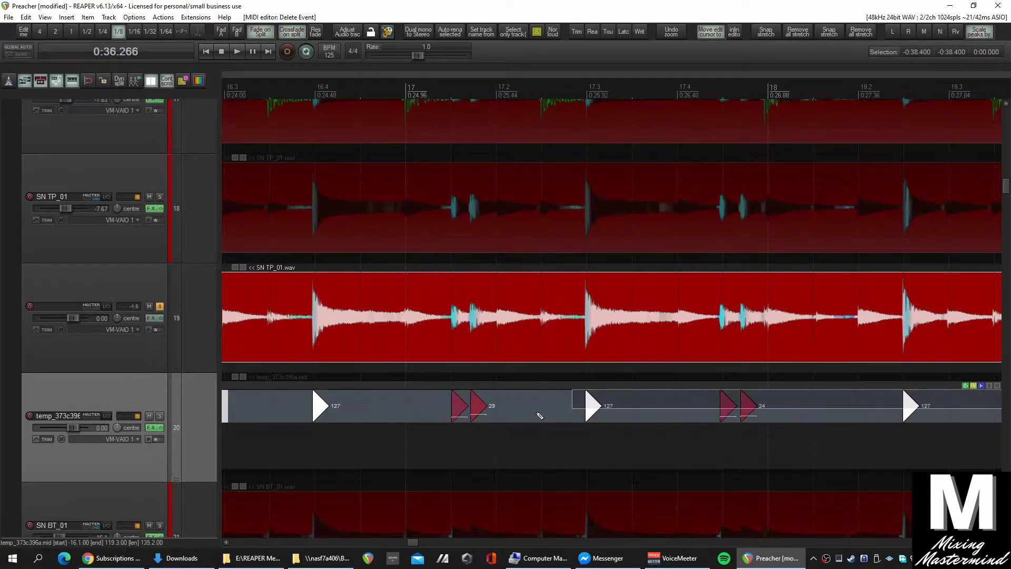
{"action": "scroll", "coordinate": [540, 416], "scroll_direction": "left", "scroll_amount": 8}
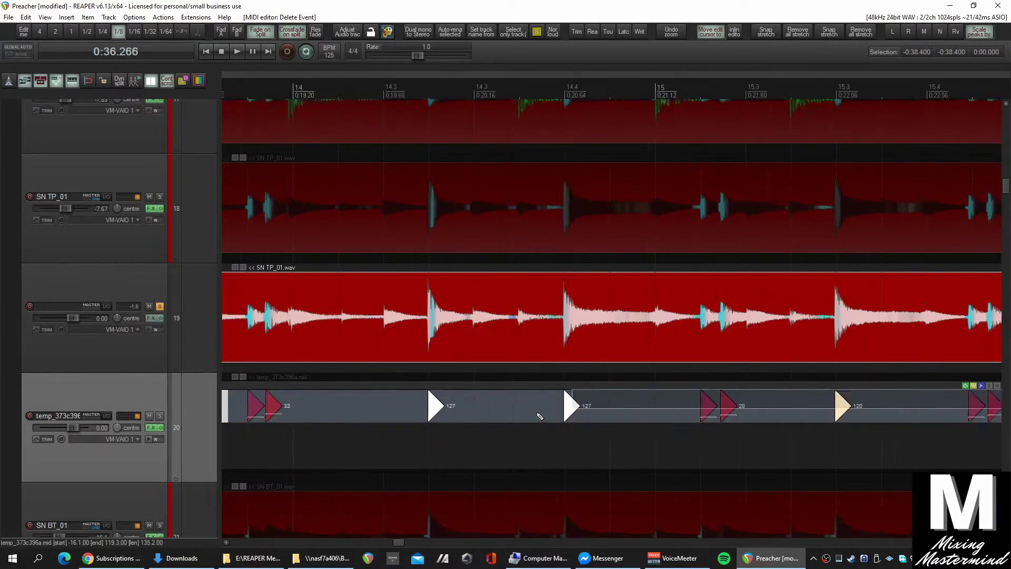
{"action": "scroll", "coordinate": [539, 415], "scroll_direction": "left", "scroll_amount": 8}
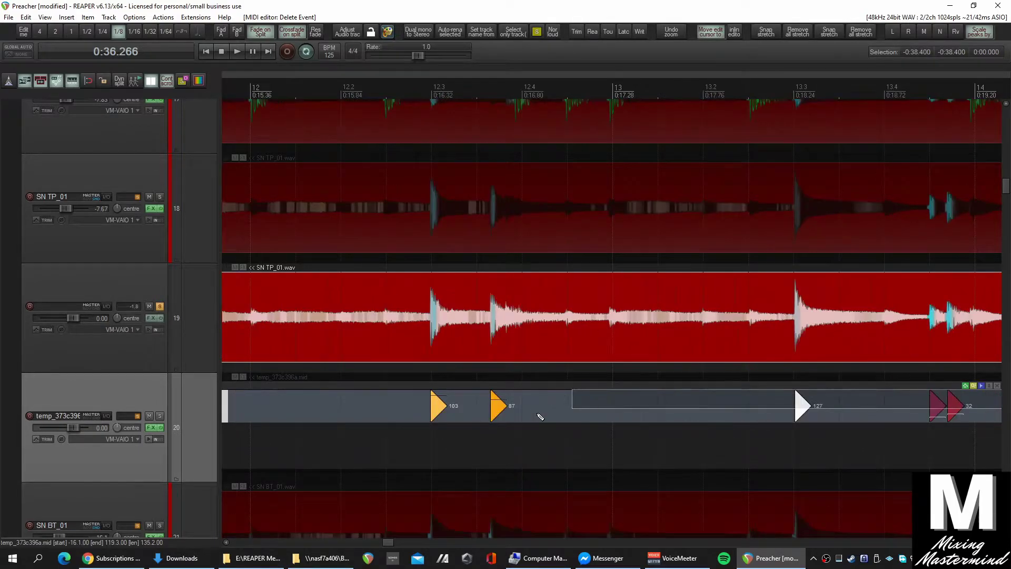
{"action": "scroll", "coordinate": [539, 415], "scroll_direction": "left", "scroll_amount": 10}
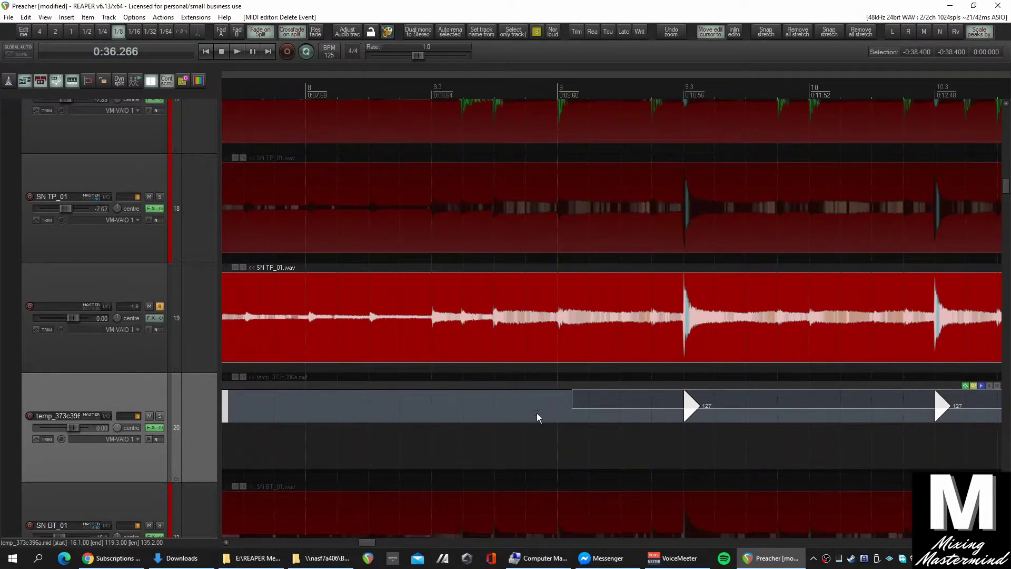
{"action": "scroll", "coordinate": [537, 417], "scroll_direction": "left", "scroll_amount": 10}
Review the whole snare MIDI item and close its inline editor on track 20.
{"action": "scroll", "coordinate": [538, 417], "scroll_direction": "down", "scroll_amount": 10}
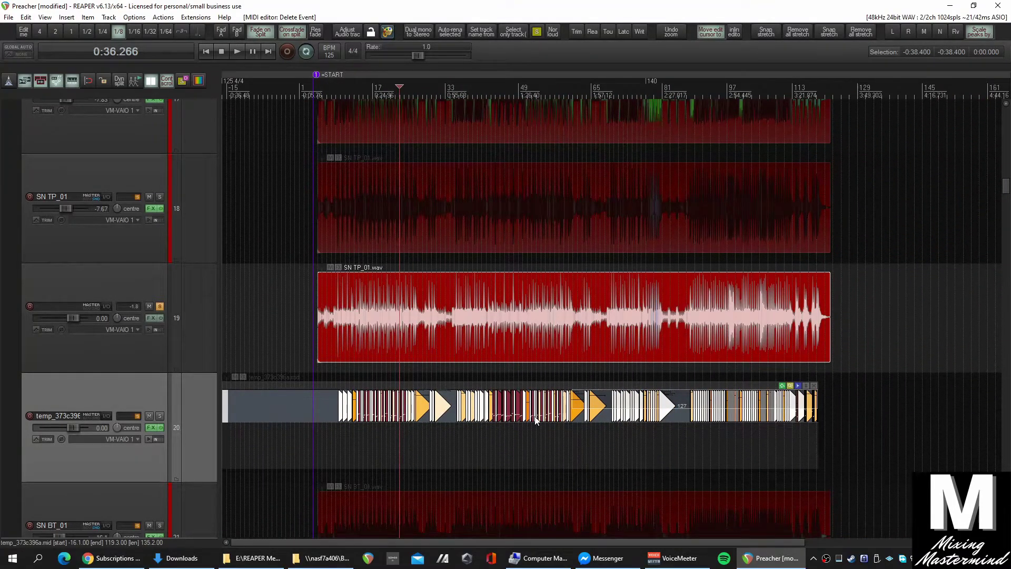
{"action": "scroll", "coordinate": [536, 418], "scroll_direction": "up", "scroll_amount": 5}
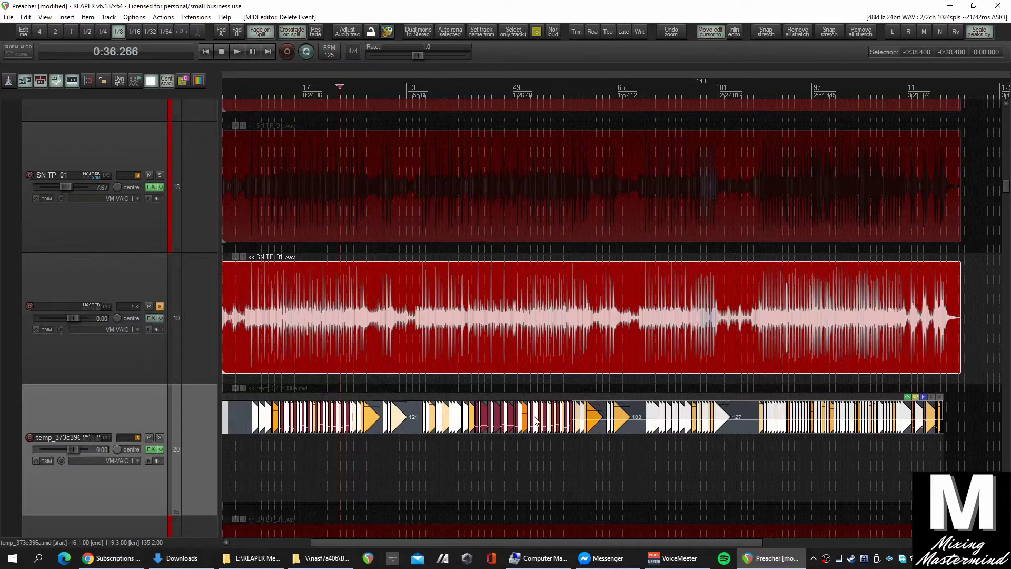
{"action": "scroll", "coordinate": [421, 462], "scroll_direction": "left", "scroll_amount": 3}
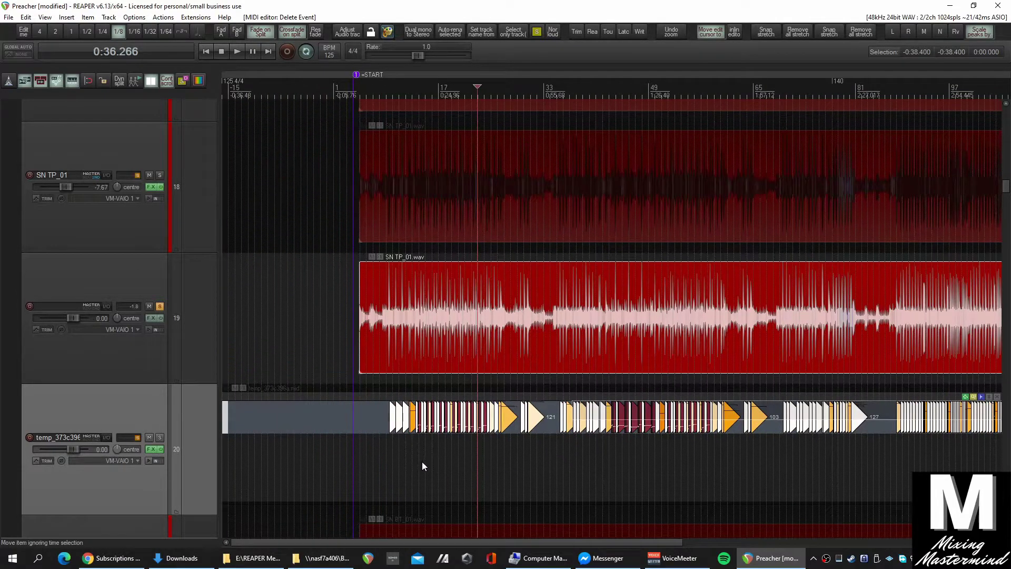
{"action": "scroll", "coordinate": [502, 464], "scroll_direction": "right", "scroll_amount": 3}
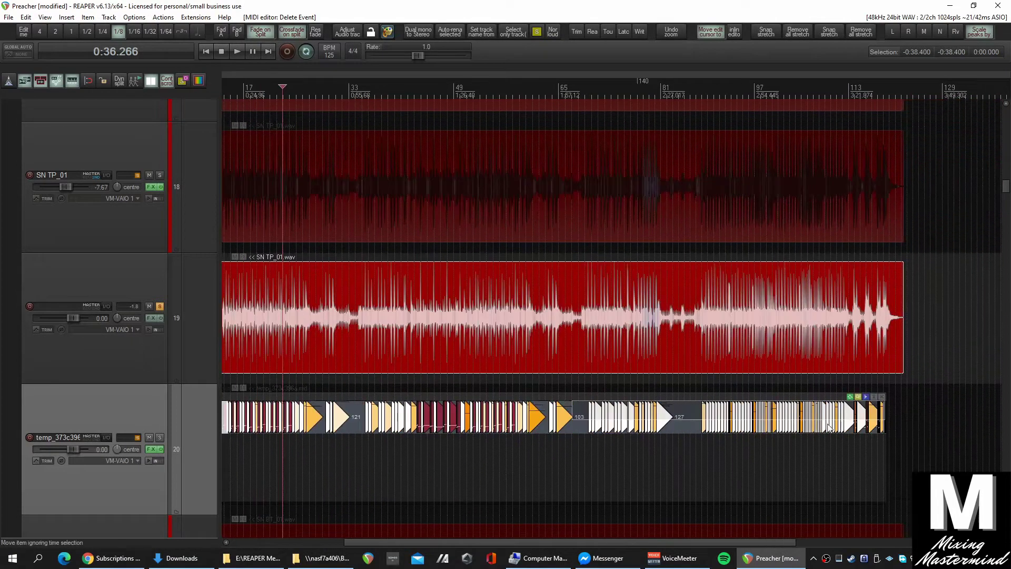
{"action": "left_click", "coordinate": [881, 397]}
{"action": "scroll", "coordinate": [486, 447], "scroll_direction": "up", "scroll_amount": 10}
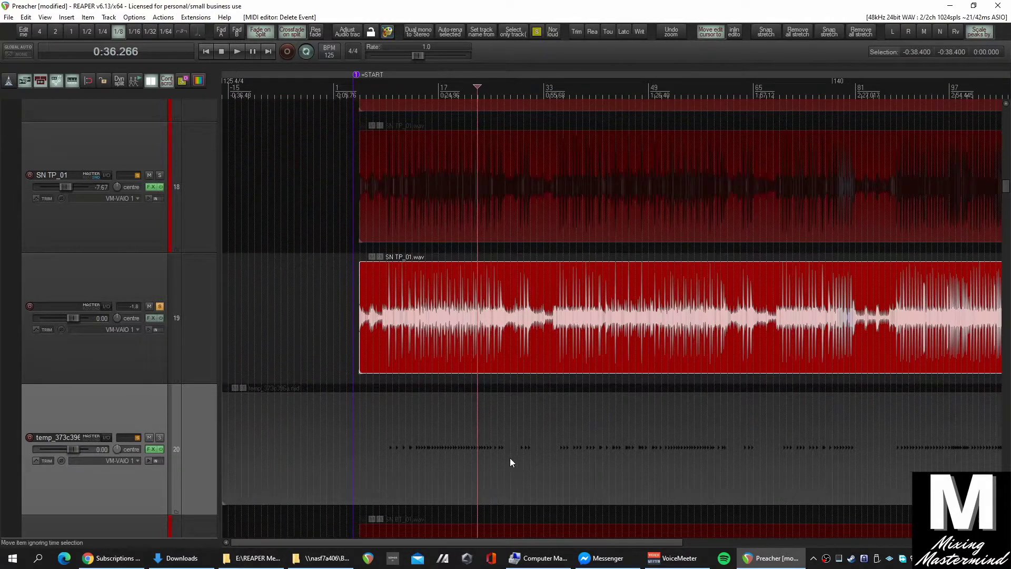
Open the snare MIDI item on track 20 in the MIDI editor and enlarge its velocity lane.
{"action": "left_click", "coordinate": [592, 442]}
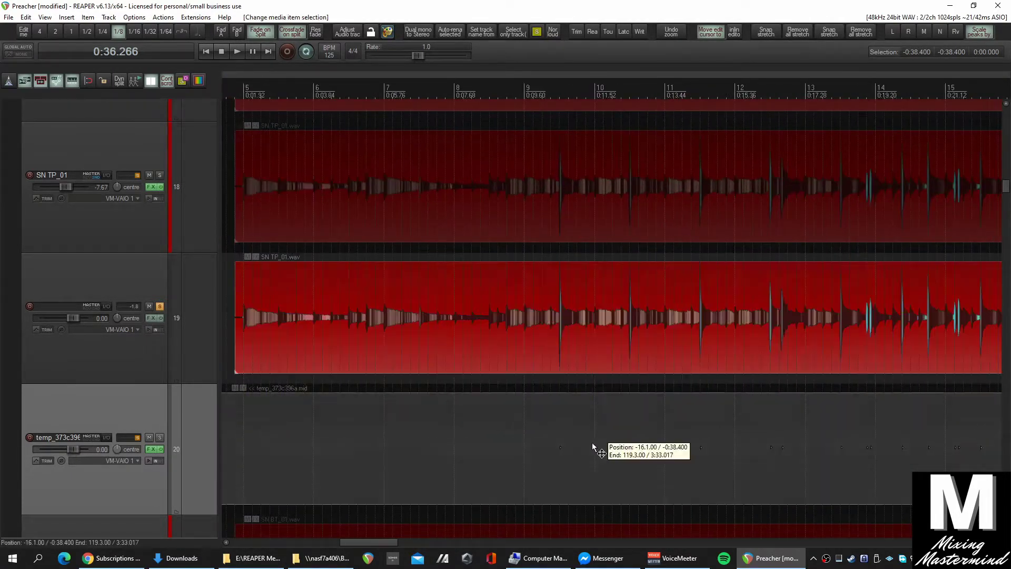
{"action": "double_click", "coordinate": [592, 442]}
{"action": "scroll", "coordinate": [282, 443], "scroll_direction": "up", "scroll_amount": 8}
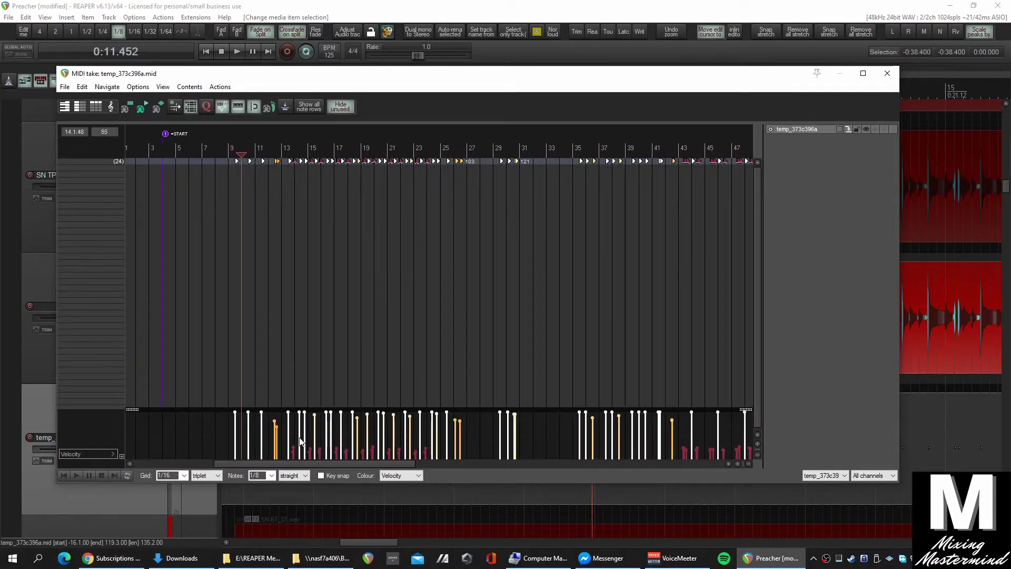
{"action": "left_click_drag", "start_coordinate": [135, 408], "coordinate": [135, 352]}
Examine the velocities of the snare notes across the whole song with the note row enlarged.
{"action": "scroll", "coordinate": [299, 337], "scroll_direction": "down", "scroll_amount": 3}
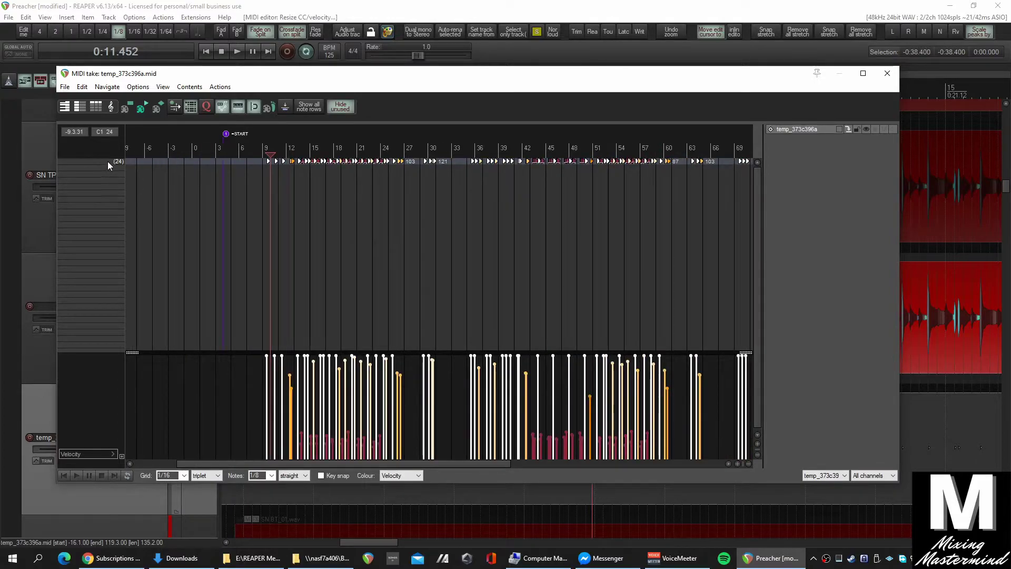
{"action": "scroll", "coordinate": [251, 241], "scroll_direction": "up", "scroll_amount": 6}
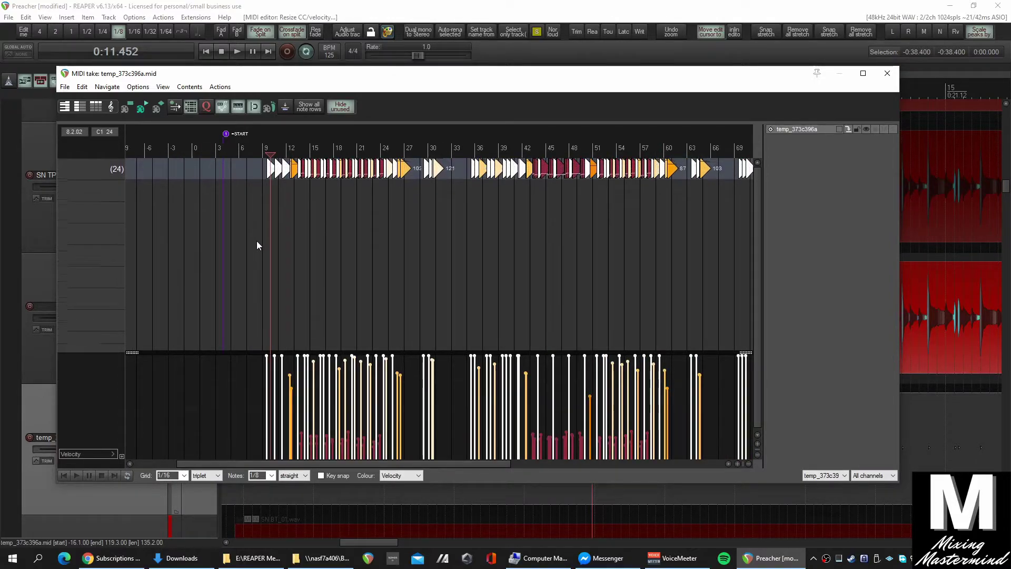
{"action": "scroll", "coordinate": [257, 241], "scroll_direction": "up", "scroll_amount": 4}
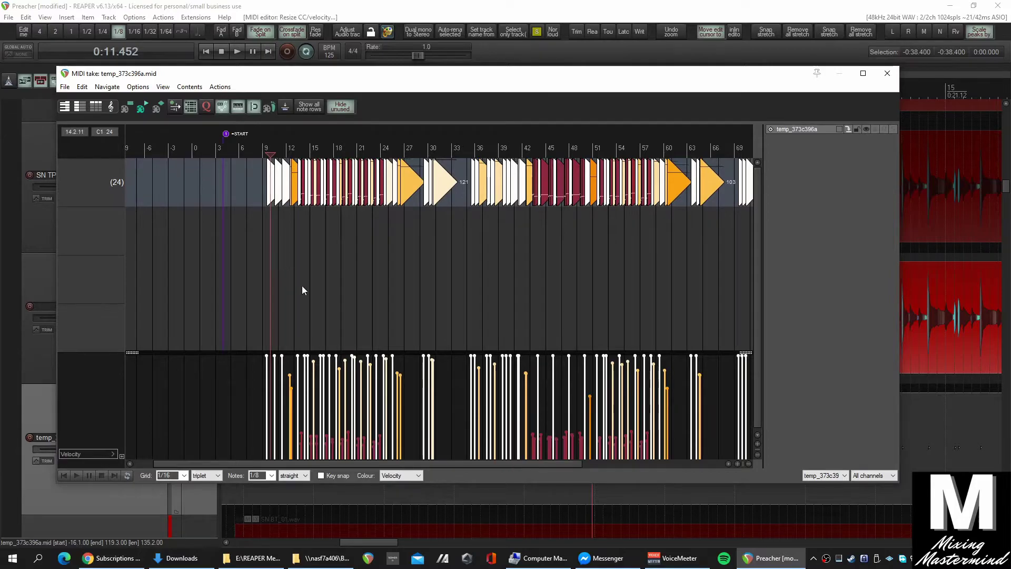
{"action": "scroll", "coordinate": [303, 289], "scroll_direction": "down", "scroll_amount": 3}
{"action": "scroll", "coordinate": [353, 450], "scroll_direction": "up", "scroll_amount": 8}
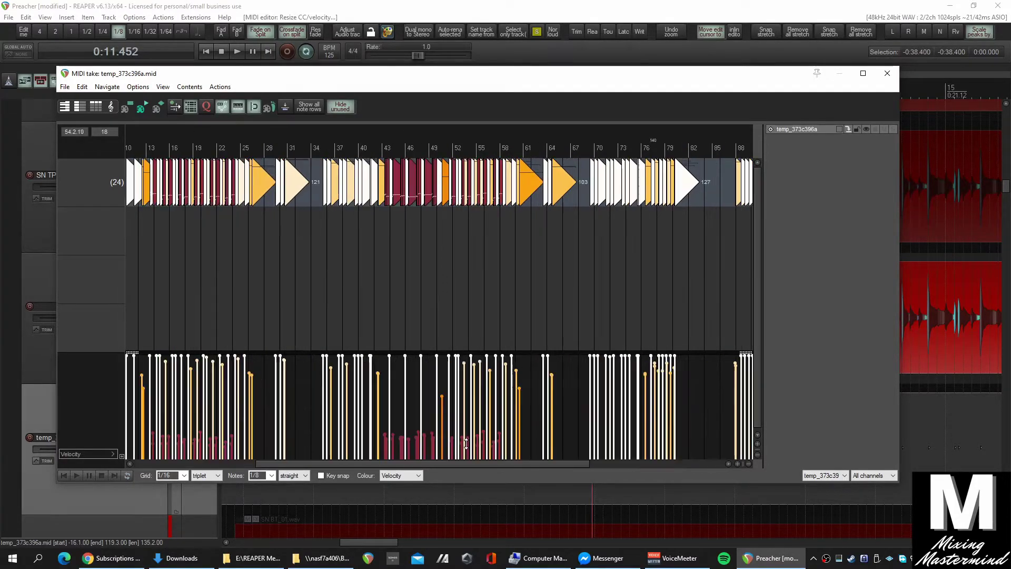
{"action": "scroll", "coordinate": [413, 441], "scroll_direction": "down", "scroll_amount": 5}
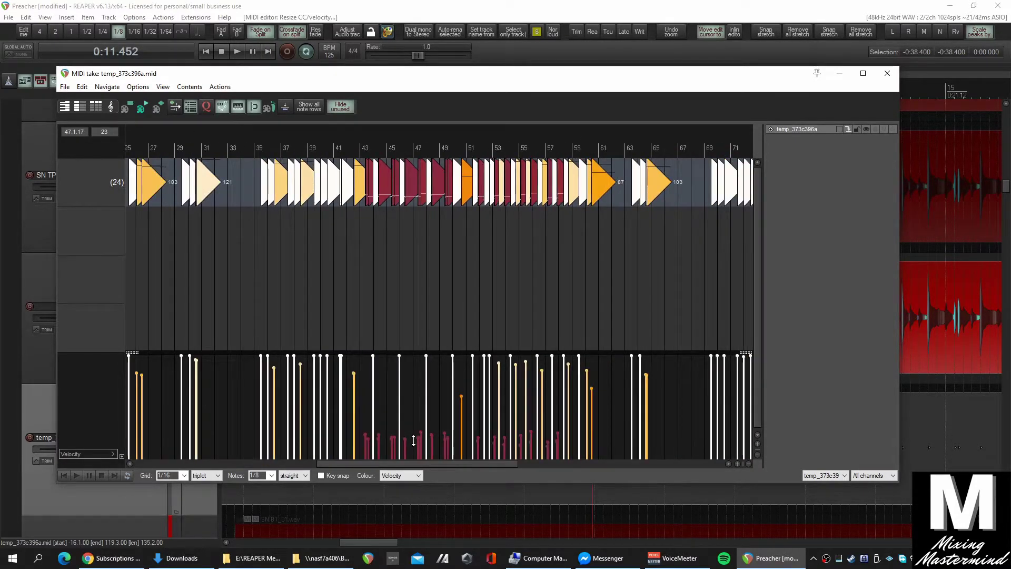
{"action": "scroll", "coordinate": [592, 442], "scroll_direction": "down", "scroll_amount": 4}
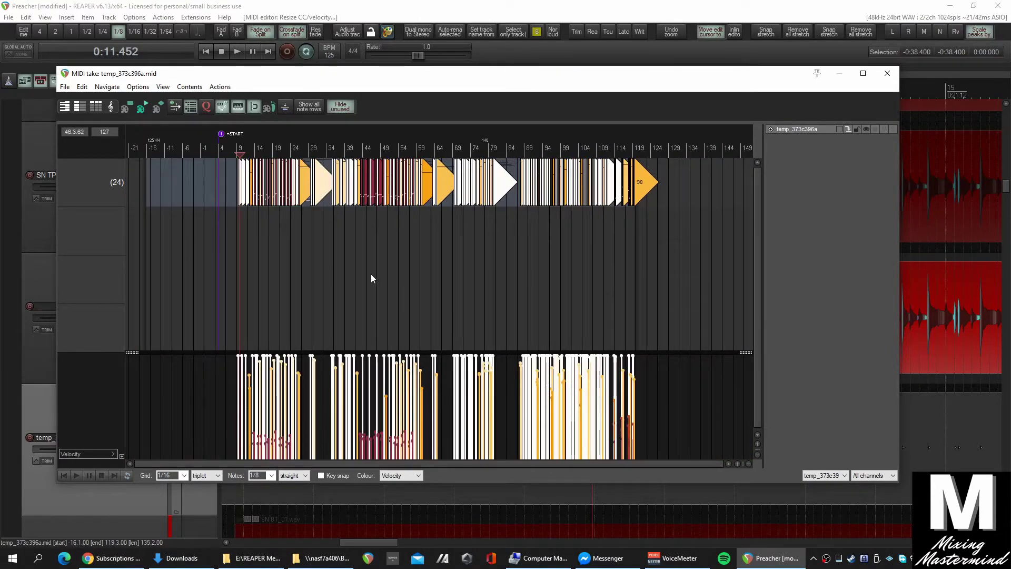
Select all snare notes, lower their velocities by about 3, and close the MIDI editor.
{"action": "left_click_drag", "start_coordinate": [173, 185], "coordinate": [756, 210]}
{"action": "scroll", "coordinate": [573, 387], "scroll_direction": "up", "scroll_amount": 3}
{"action": "scroll", "coordinate": [572, 387], "scroll_direction": "up", "scroll_amount": 2}
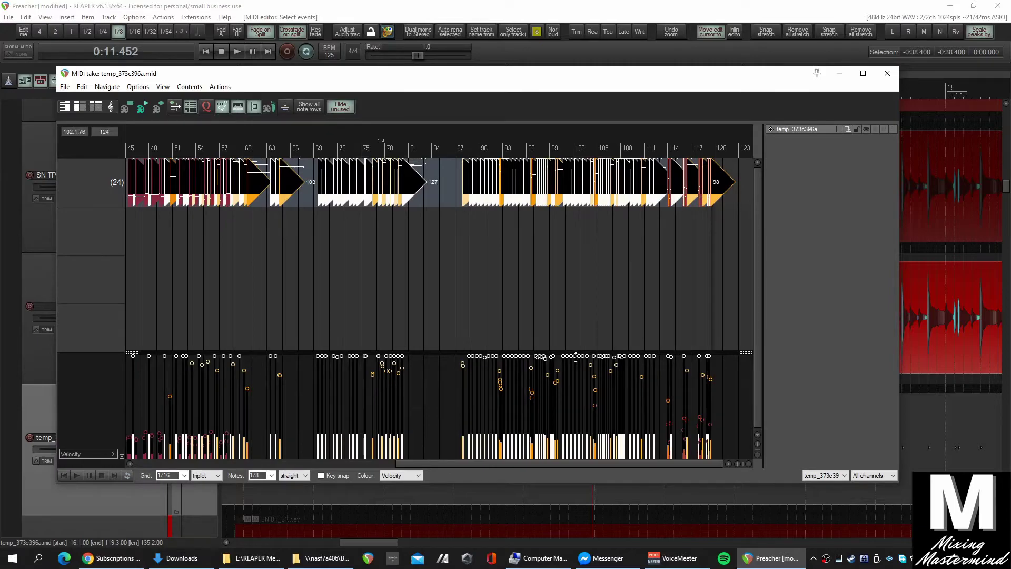
{"action": "left_click_drag", "start_coordinate": [576, 357], "coordinate": [578, 360]}
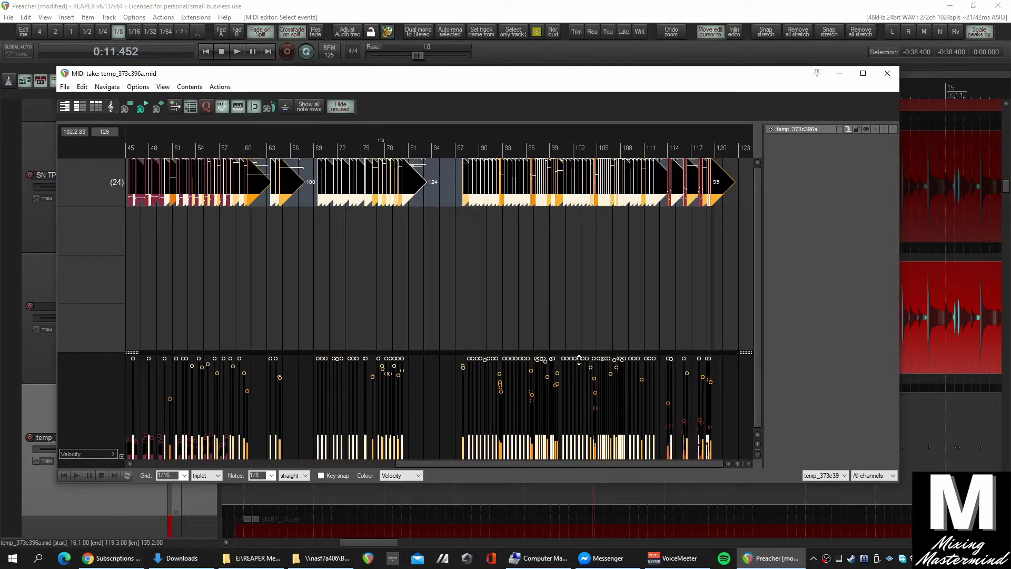
{"action": "scroll", "coordinate": [574, 387], "scroll_direction": "down", "scroll_amount": 5}
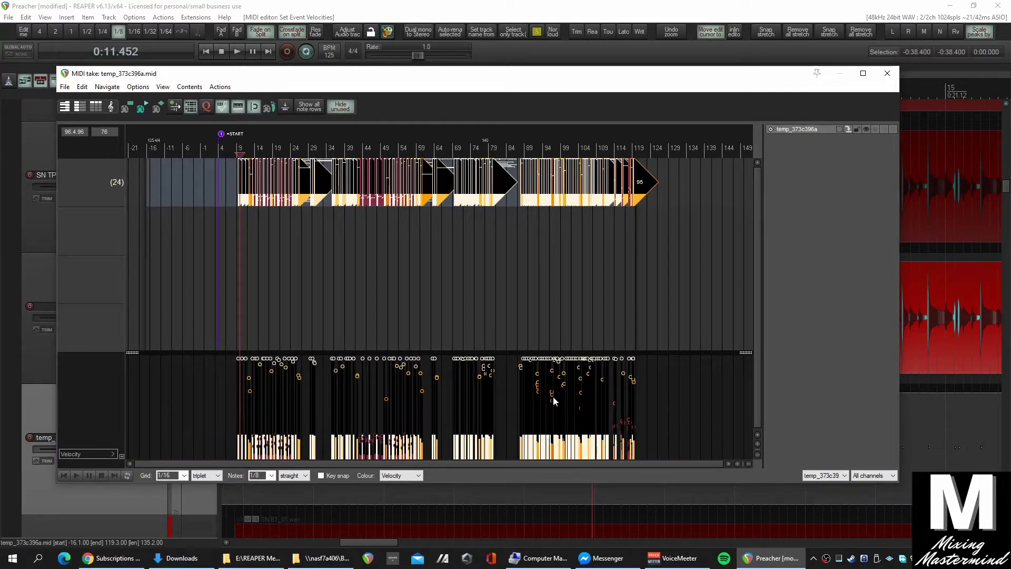
{"action": "left_click", "coordinate": [887, 73]}
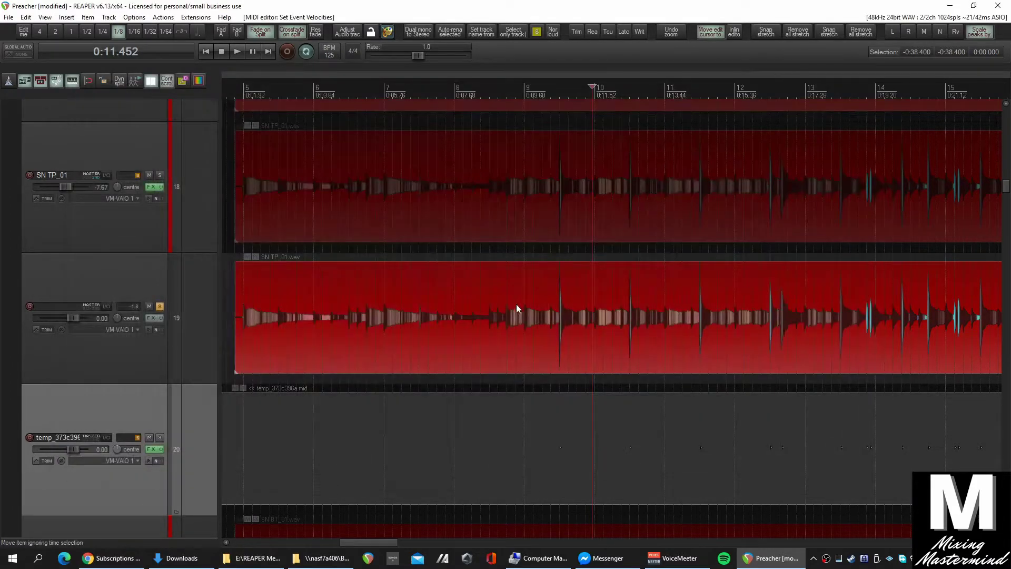
Unsolo and mute the duplicate snare track 19.
{"action": "scroll", "coordinate": [509, 319], "scroll_direction": "down", "scroll_amount": 7}
{"action": "scroll", "coordinate": [470, 415], "scroll_direction": "down", "scroll_amount": 3}
{"action": "scroll", "coordinate": [500, 422], "scroll_direction": "down", "scroll_amount": 2}
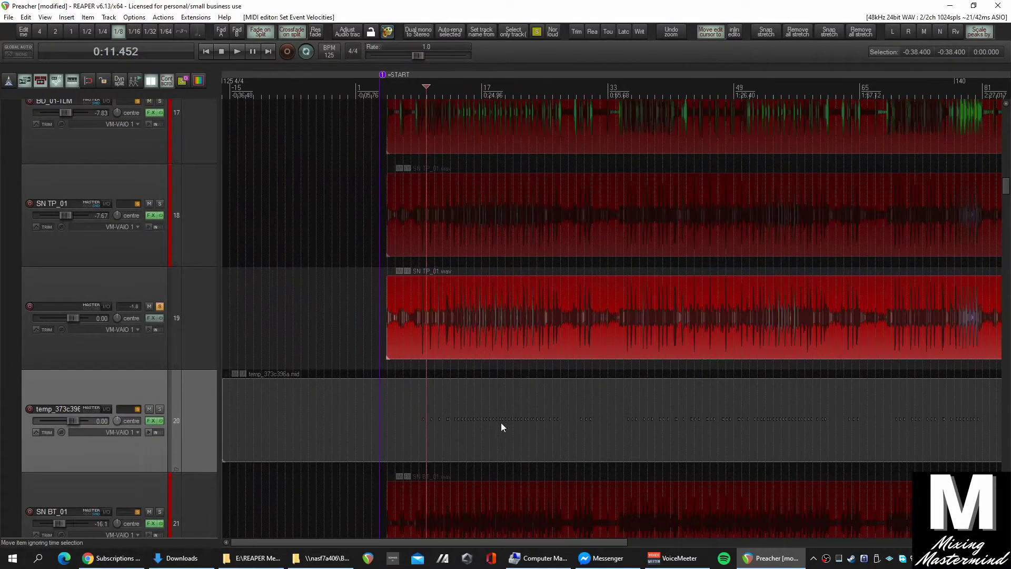
{"action": "scroll", "coordinate": [315, 368], "scroll_direction": "down", "scroll_amount": 1}
{"action": "left_click", "coordinate": [159, 307]}
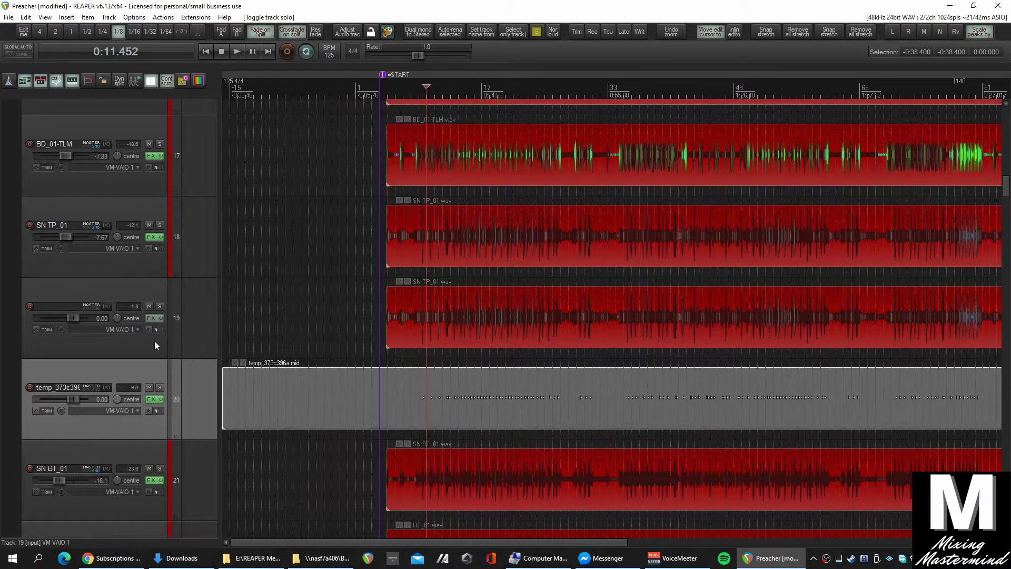
{"action": "left_click", "coordinate": [149, 307]}
Play the mix from 0:11.452 and briefly solo track 20 to hear the triggered snare samples alone.
{"action": "scroll", "coordinate": [431, 426], "scroll_direction": "up", "scroll_amount": 2}
{"action": "key", "text": "space"}
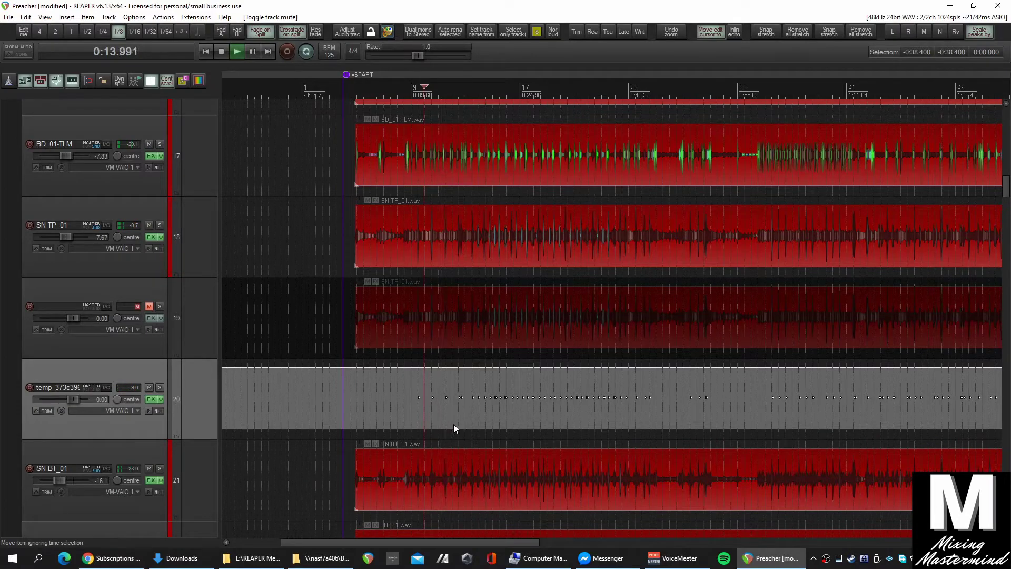
{"action": "left_click", "coordinate": [160, 387]}
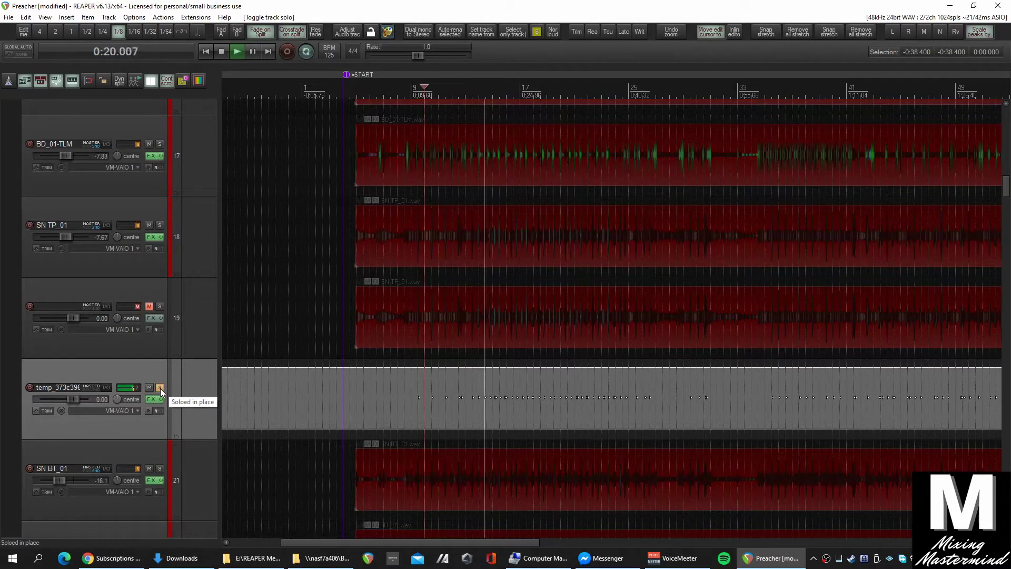
{"action": "left_click", "coordinate": [160, 387]}
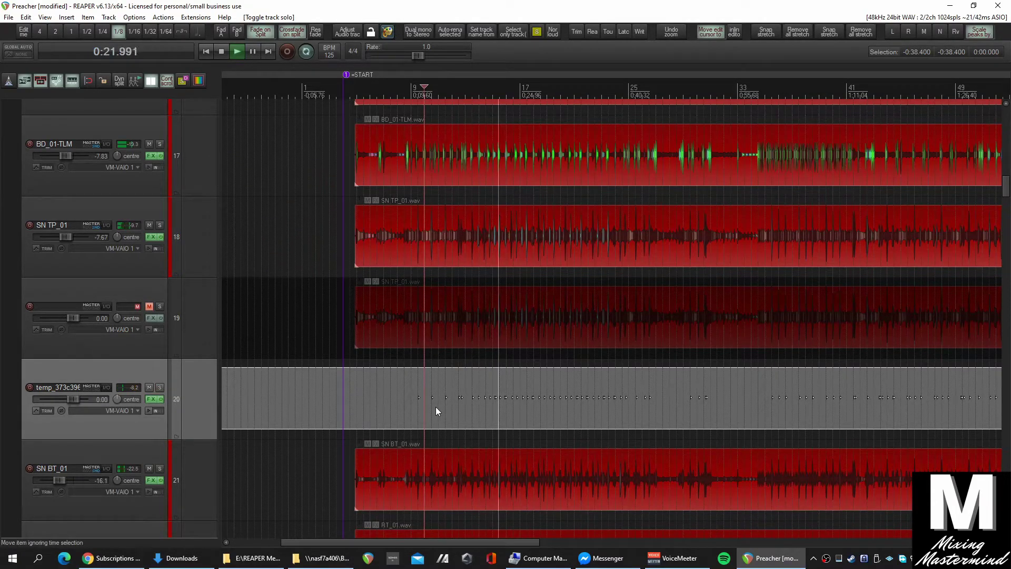
Lower the volume of track 20 to -8.42 dB during playback and listen to it in the mix past bar 27.
{"action": "scroll", "coordinate": [579, 460], "scroll_direction": "up", "scroll_amount": 8}
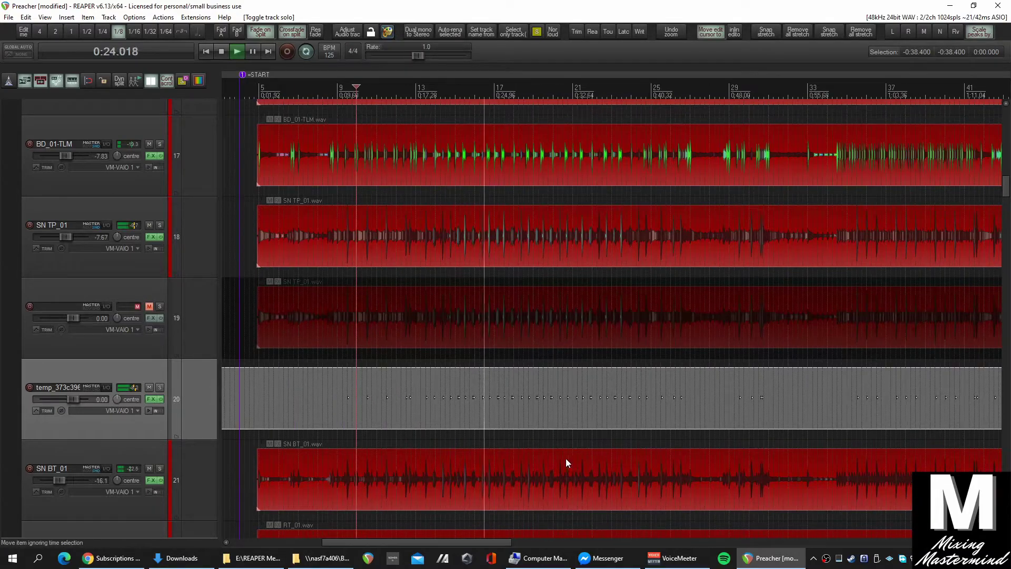
{"action": "scroll", "coordinate": [457, 436], "scroll_direction": "up", "scroll_amount": 1}
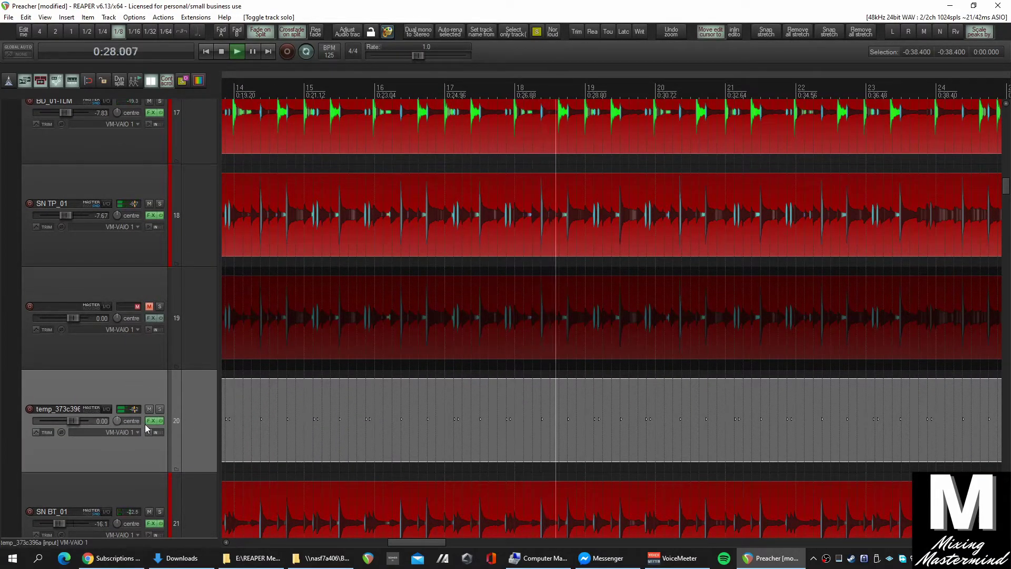
{"action": "scroll", "coordinate": [474, 444], "scroll_direction": "down", "scroll_amount": 4}
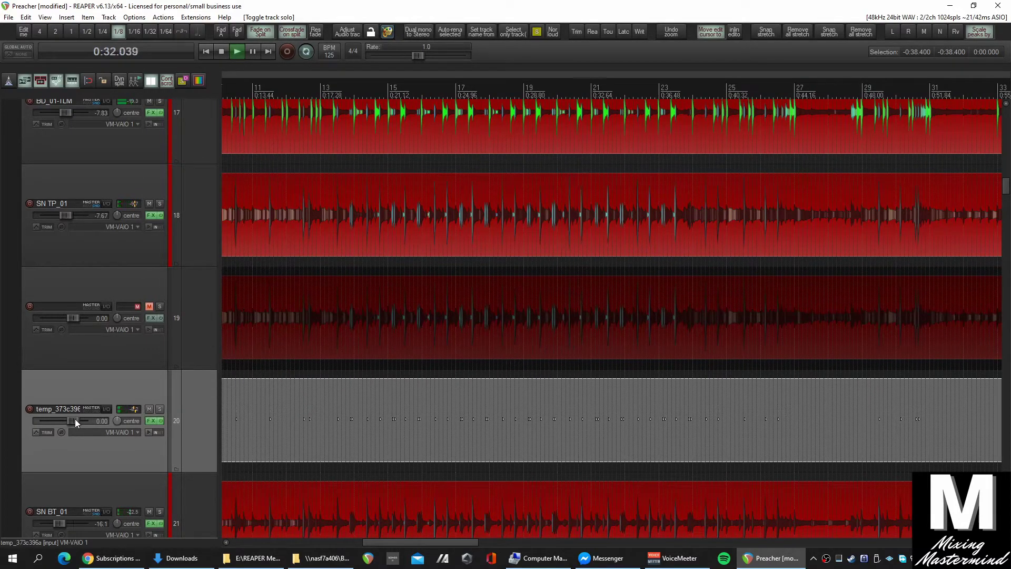
{"action": "left_click_drag", "start_coordinate": [74, 418], "coordinate": [68, 419]}
{"action": "scroll", "coordinate": [293, 431], "scroll_direction": "down", "scroll_amount": 3}
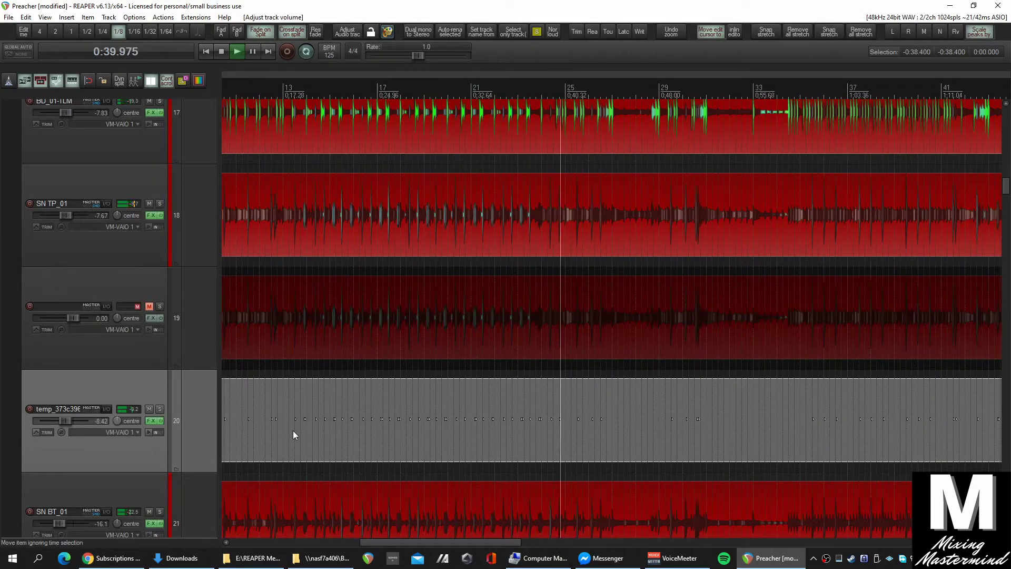
{"action": "scroll", "coordinate": [565, 457], "scroll_direction": "up", "scroll_amount": 5}
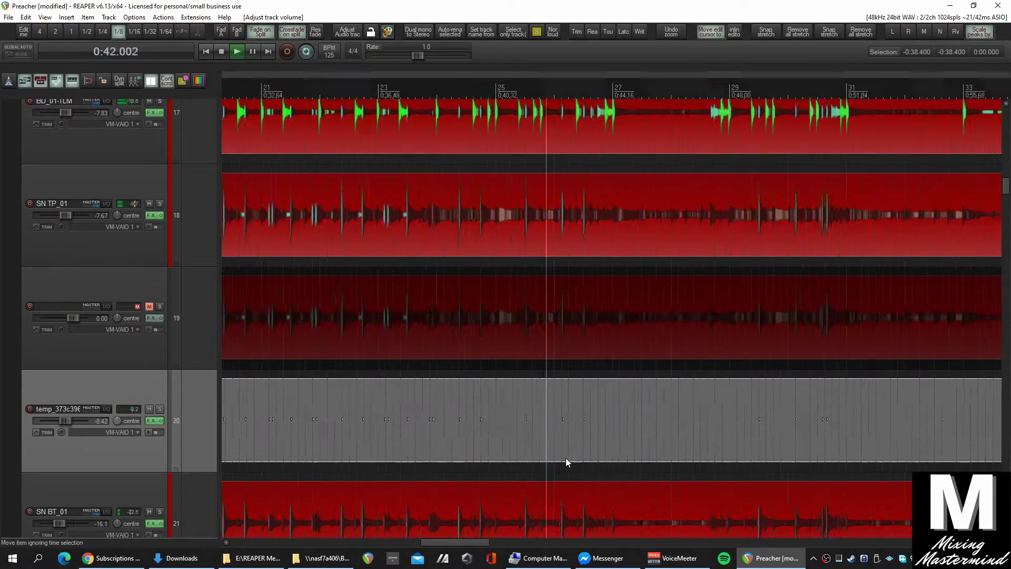
{"action": "scroll", "coordinate": [594, 453], "scroll_direction": "down", "scroll_amount": 2}
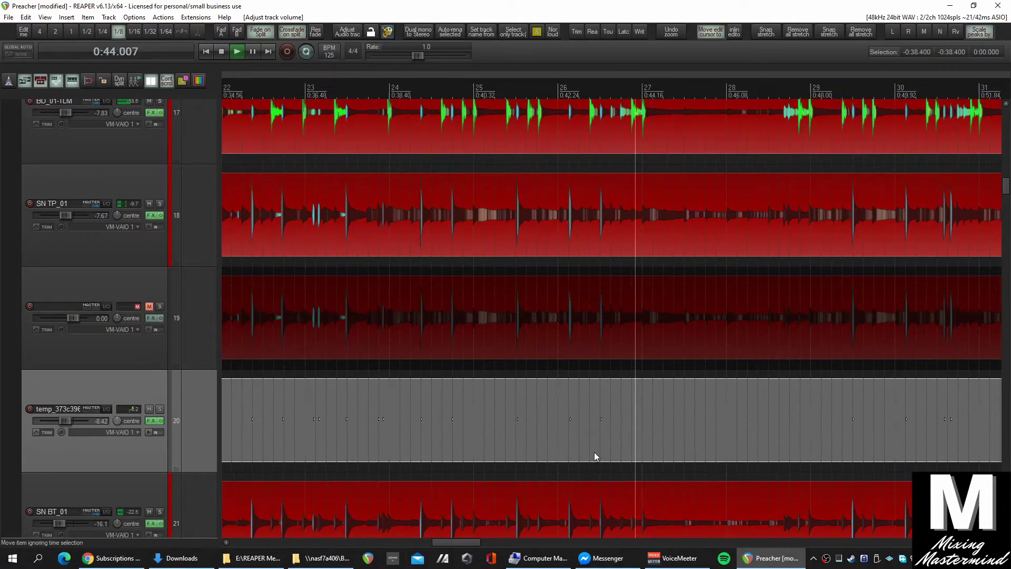
{"action": "scroll", "coordinate": [592, 450], "scroll_direction": "down", "scroll_amount": 6}
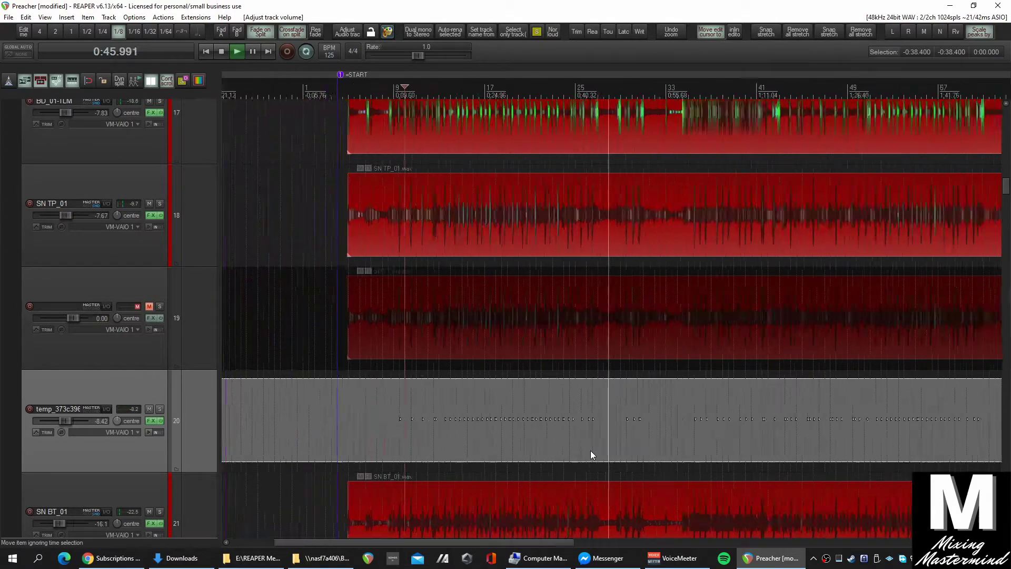
Stop playback and rename track 20 as SNR ROOM TRIG.
{"action": "key", "text": "space"}
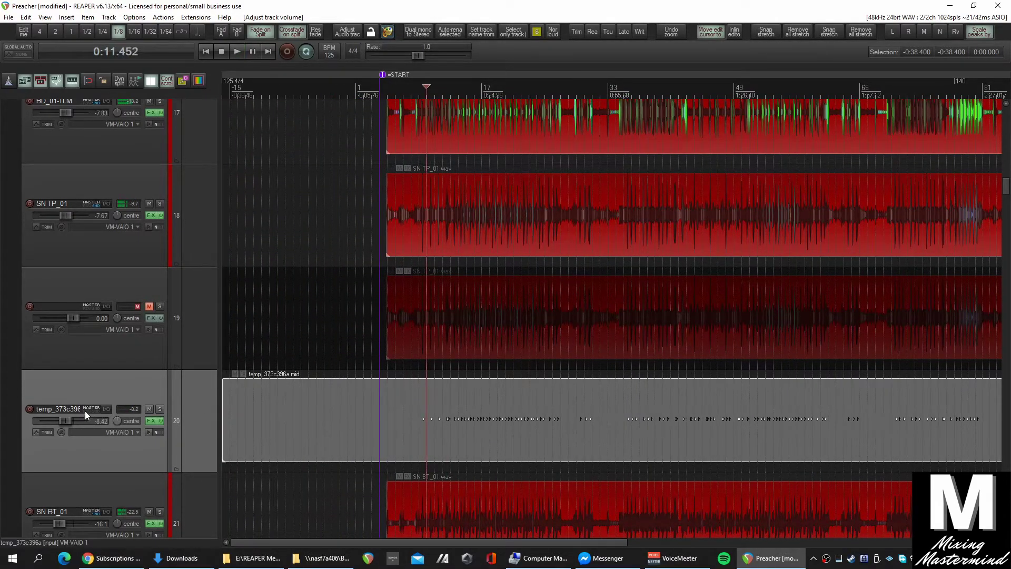
{"action": "type", "text": "SNR"}
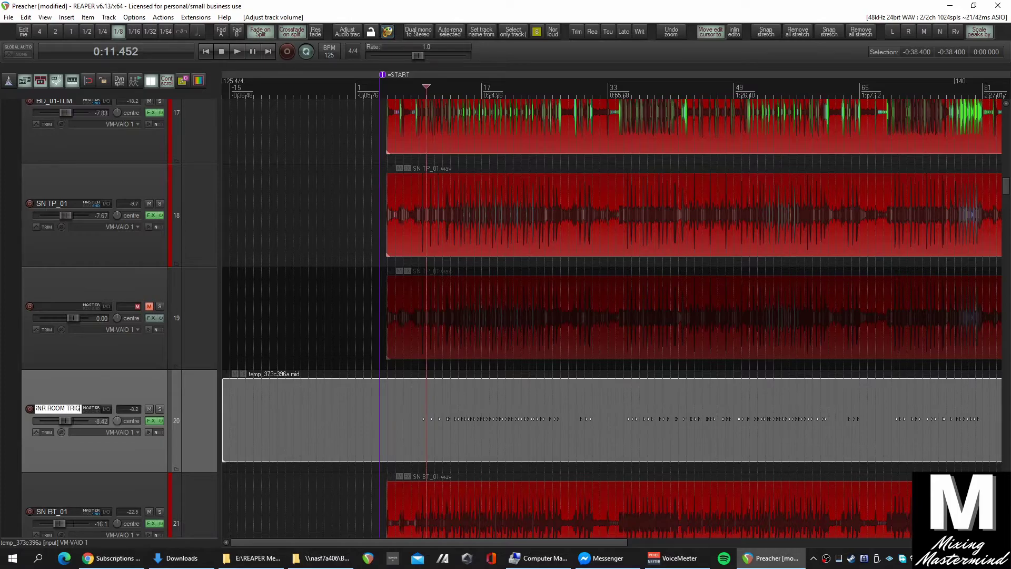
{"action": "key", "text": "Return"}
Place the edit cursor at 0:01.691, near the start of the recorded snare audio.
{"action": "scroll", "coordinate": [96, 443], "scroll_direction": "down", "scroll_amount": 2}
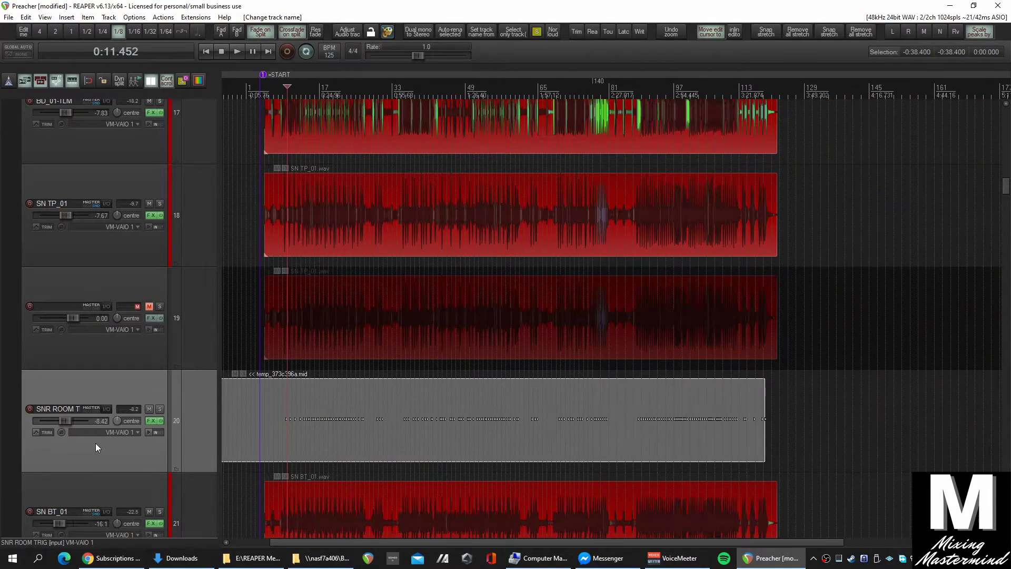
{"action": "scroll", "coordinate": [290, 100], "scroll_direction": "up", "scroll_amount": 5}
{"action": "left_click", "coordinate": [277, 88]}
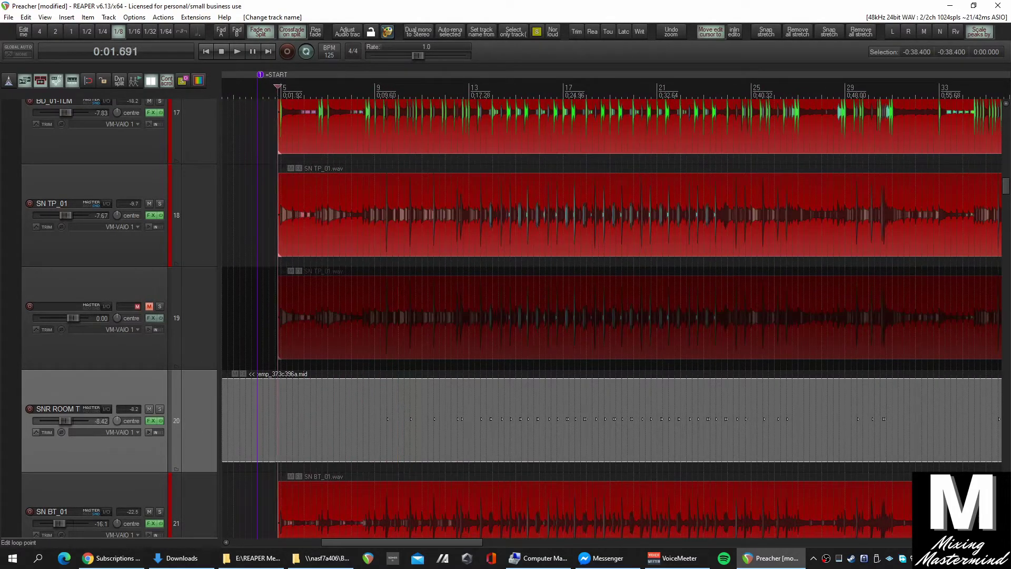
Set the time selection to the full length of the SN TP_01 item on track 18.
{"action": "scroll", "coordinate": [311, 249], "scroll_direction": "down", "scroll_amount": 5}
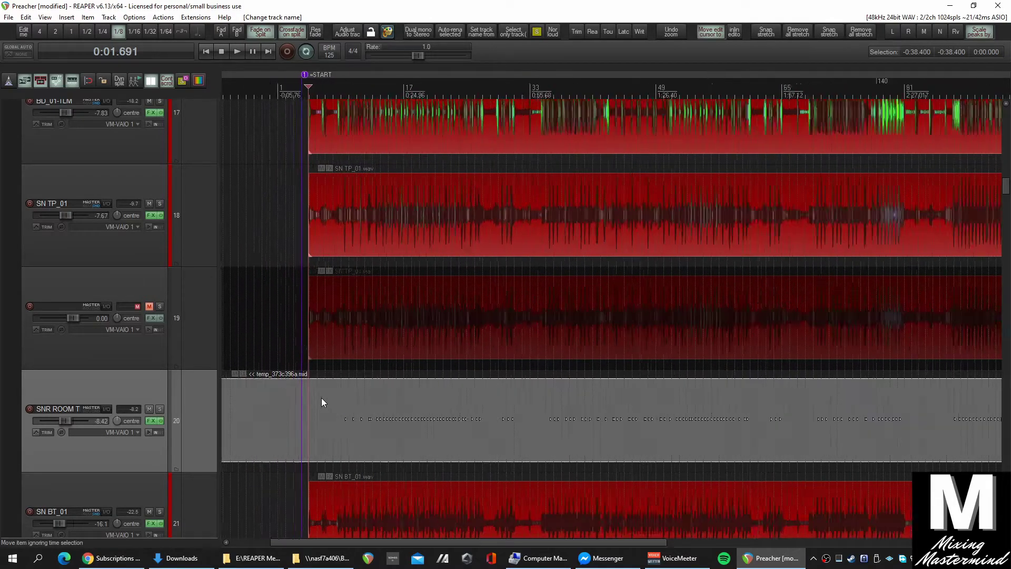
{"action": "scroll", "coordinate": [321, 397], "scroll_direction": "down", "scroll_amount": 3}
{"action": "scroll", "coordinate": [322, 398], "scroll_direction": "down", "scroll_amount": 1}
{"action": "scroll", "coordinate": [393, 349], "scroll_direction": "down", "scroll_amount": 1}
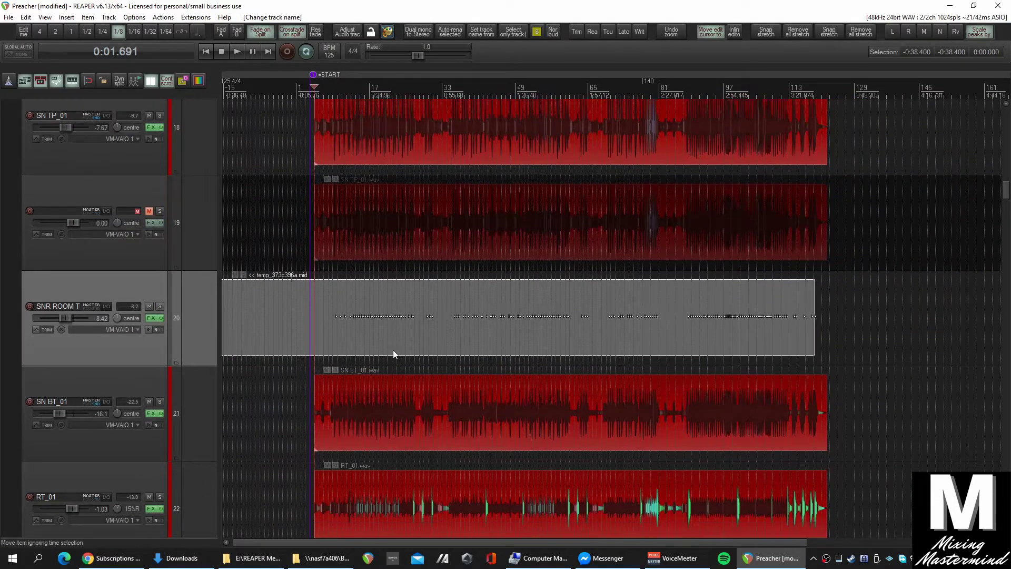
{"action": "left_click", "coordinate": [510, 138]}
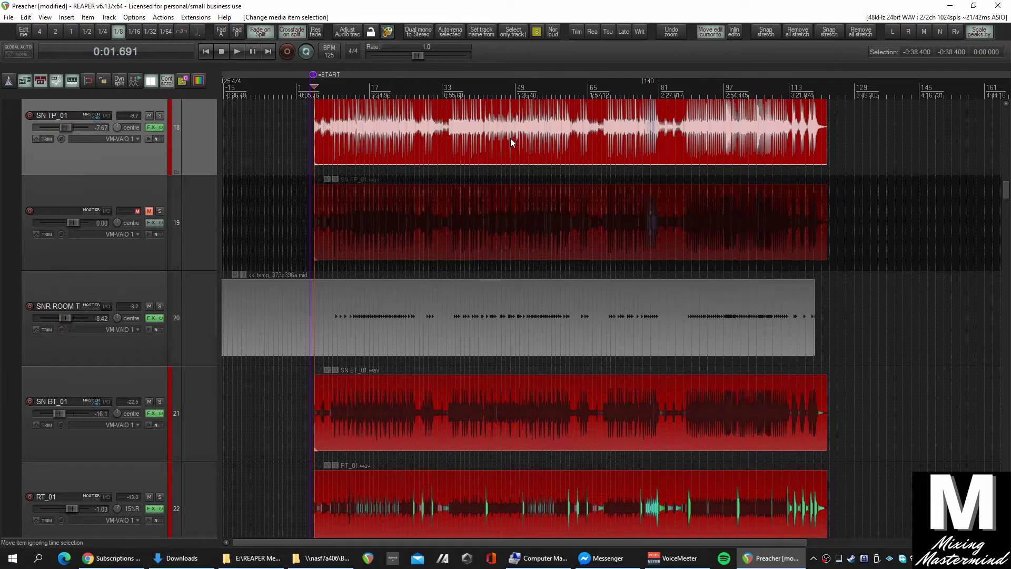
{"action": "key", "text": "ctrl+space"}
{"action": "scroll", "coordinate": [487, 237], "scroll_direction": "up", "scroll_amount": 1}
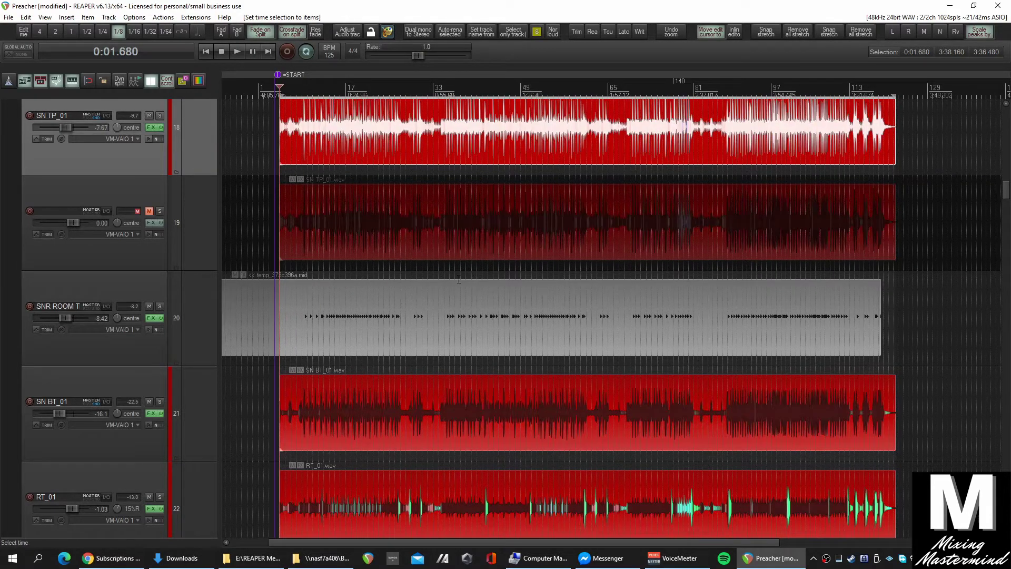
{"action": "scroll", "coordinate": [324, 317], "scroll_direction": "up", "scroll_amount": 4}
{"action": "scroll", "coordinate": [333, 324], "scroll_direction": "down", "scroll_amount": 4}
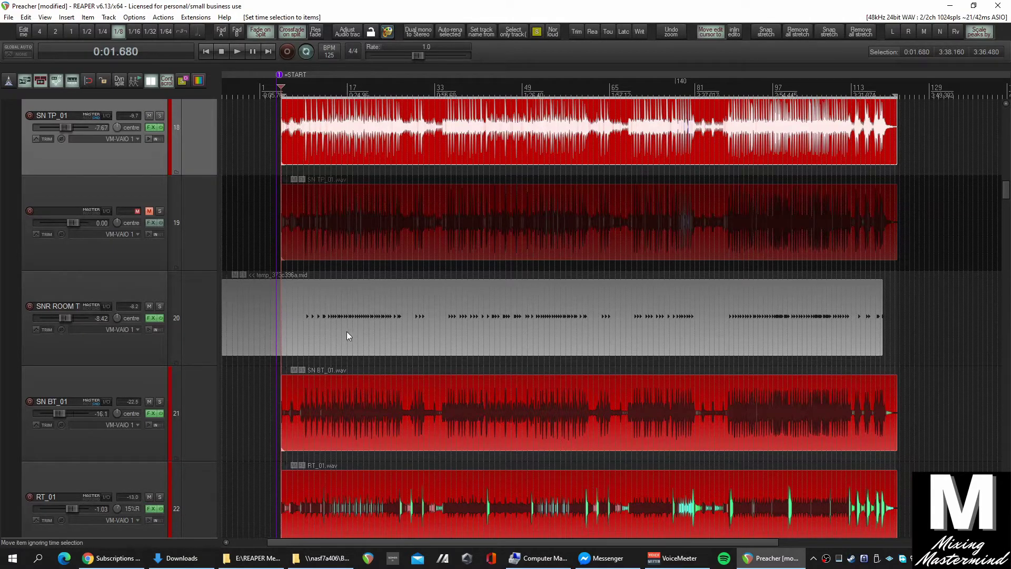
Render the SNR ROOM TRIG track to a stereo stem track, obeying the time selection.
{"action": "right_click", "coordinate": [346, 335]}
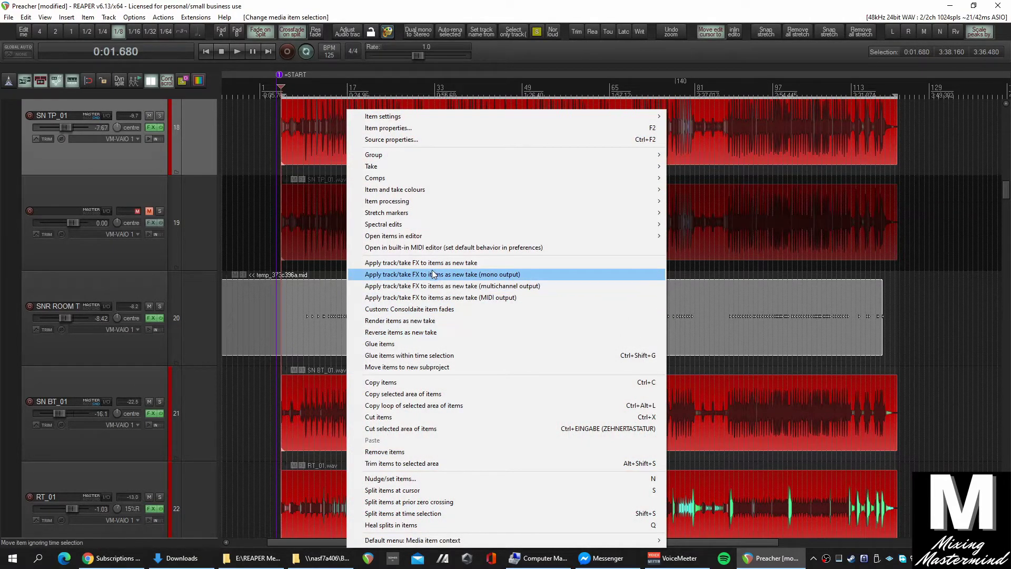
{"action": "left_click", "coordinate": [188, 279]}
{"action": "right_click", "coordinate": [133, 279]}
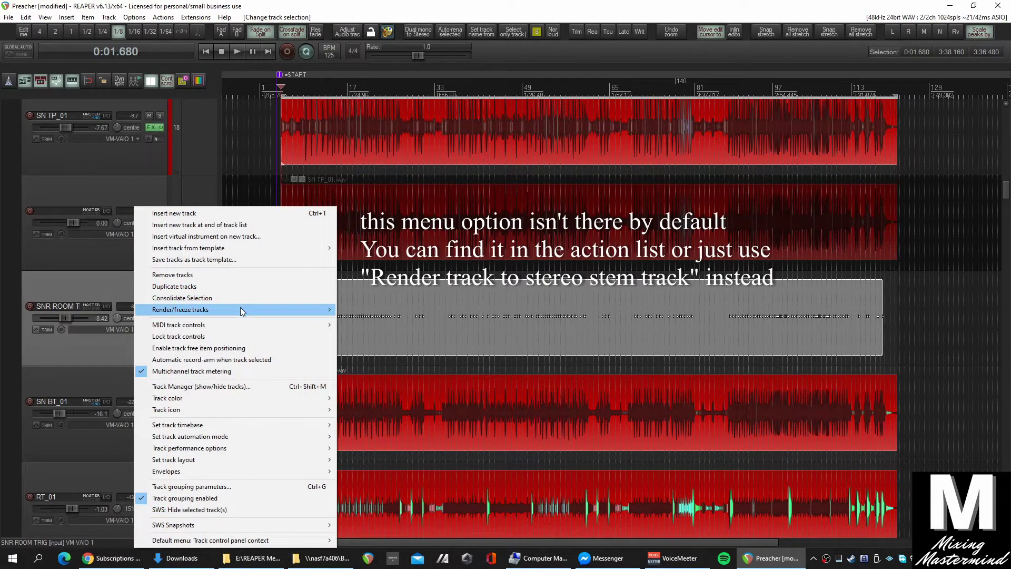
{"action": "mouse_move", "coordinate": [240, 308]}
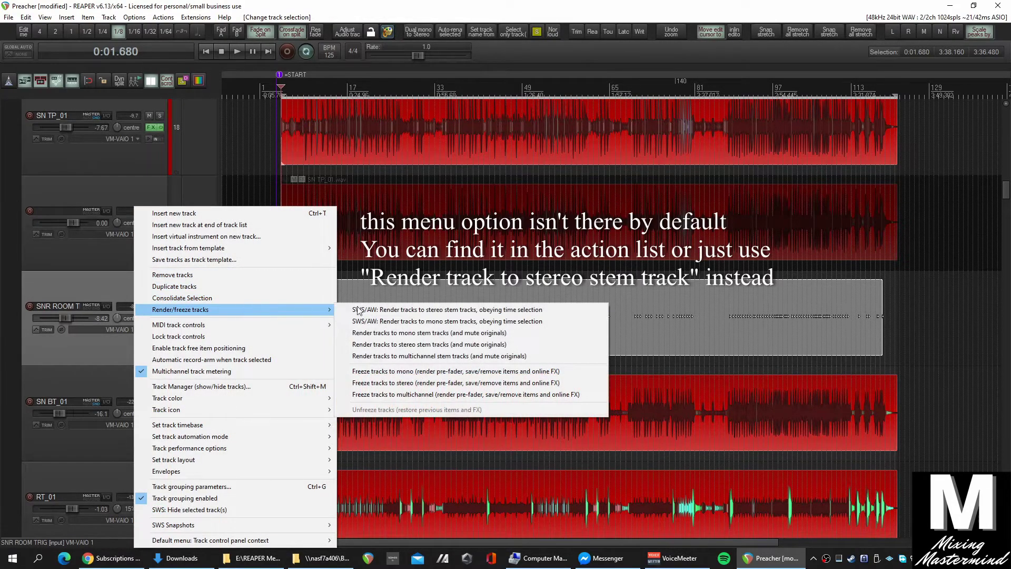
{"action": "left_click", "coordinate": [474, 314]}
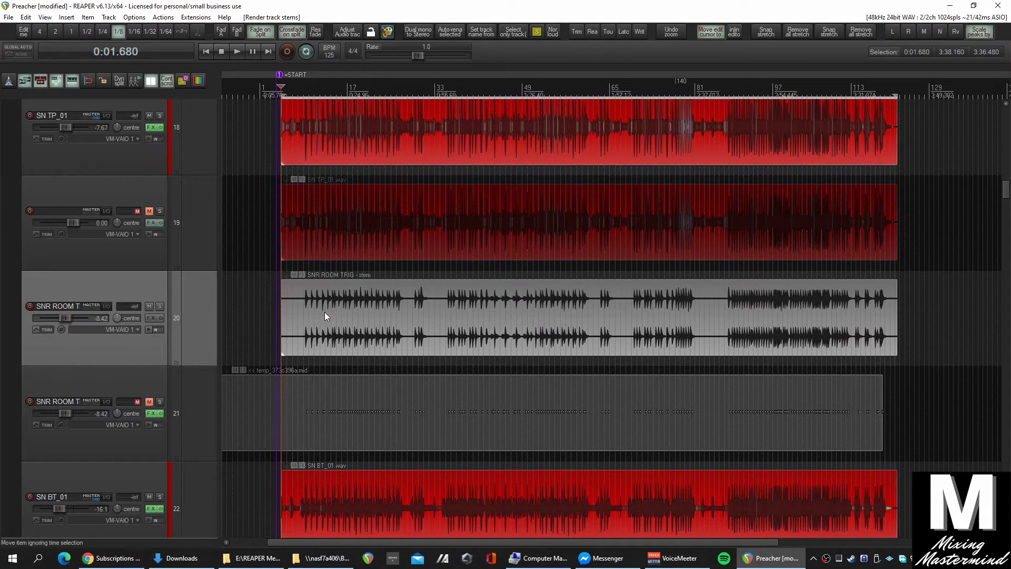
Compare the rendered SNR ROOM TRIG stem's hit timing with the original snare tracks around bar 9.3.
{"action": "scroll", "coordinate": [319, 309], "scroll_direction": "up", "scroll_amount": 10}
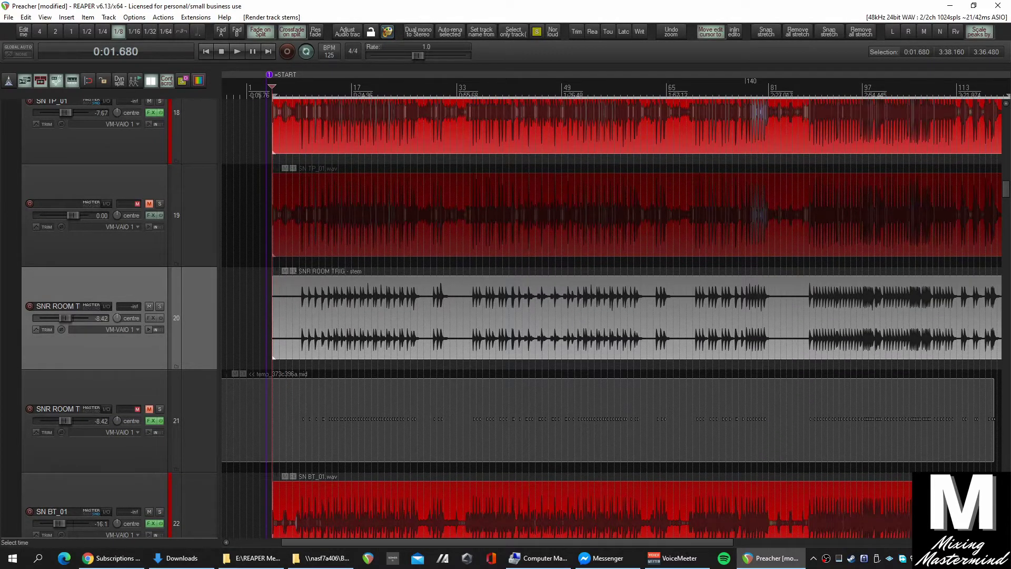
{"action": "scroll", "coordinate": [340, 289], "scroll_direction": "up", "scroll_amount": 8}
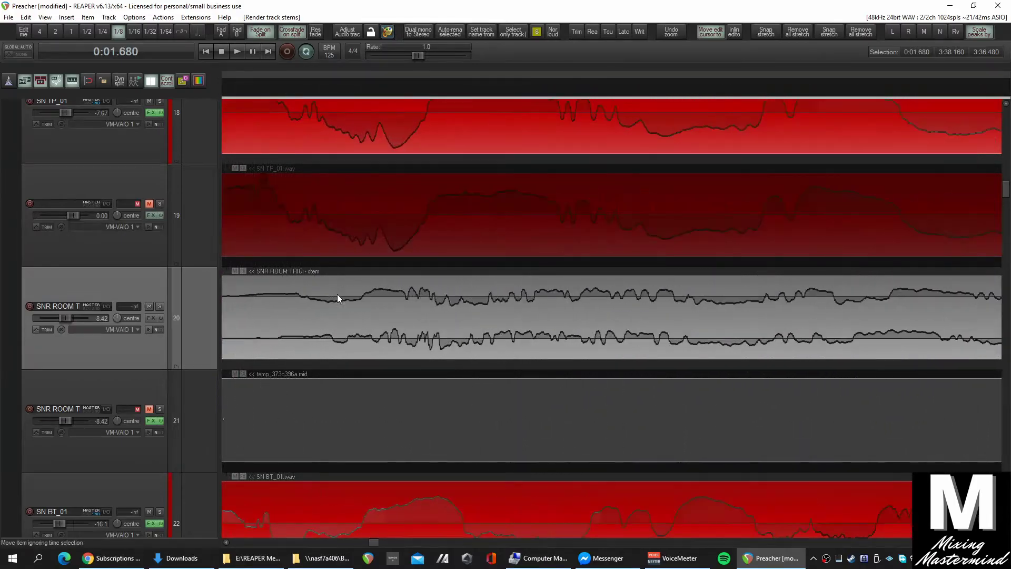
{"action": "scroll", "coordinate": [333, 315], "scroll_direction": "down", "scroll_amount": 18}
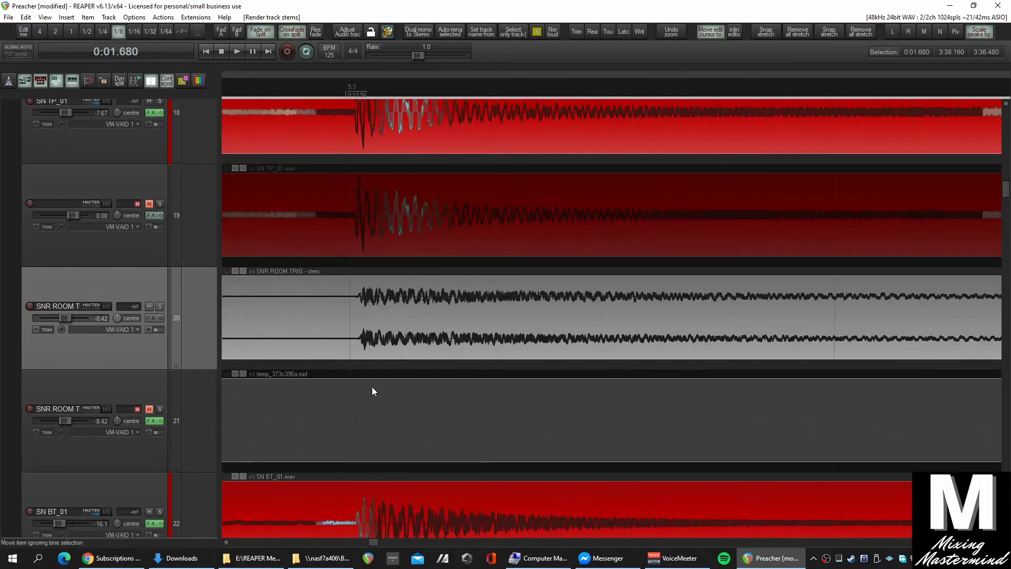
{"action": "scroll", "coordinate": [490, 427], "scroll_direction": "down", "scroll_amount": 12}
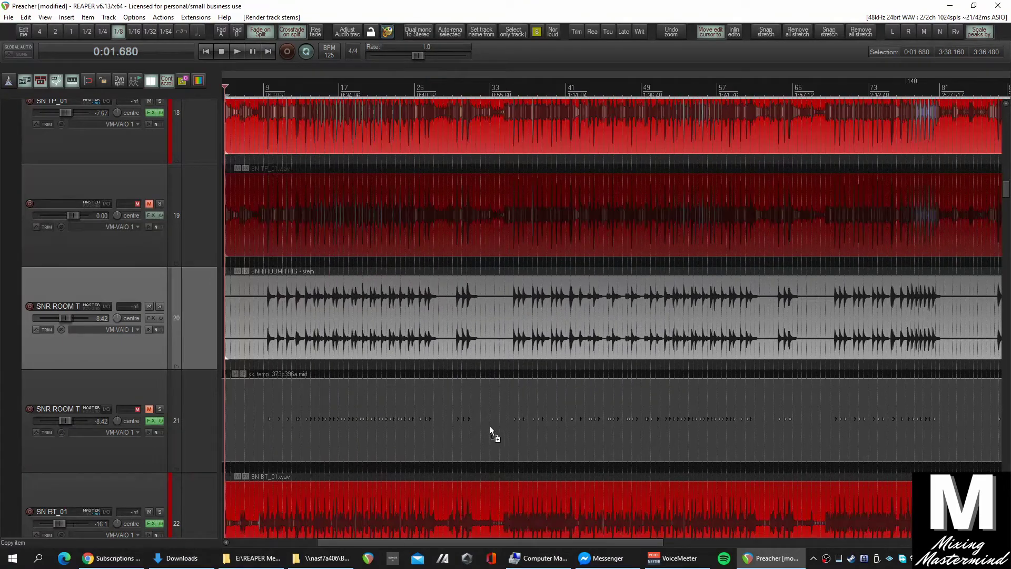
{"action": "scroll", "coordinate": [481, 426], "scroll_direction": "down", "scroll_amount": 1}
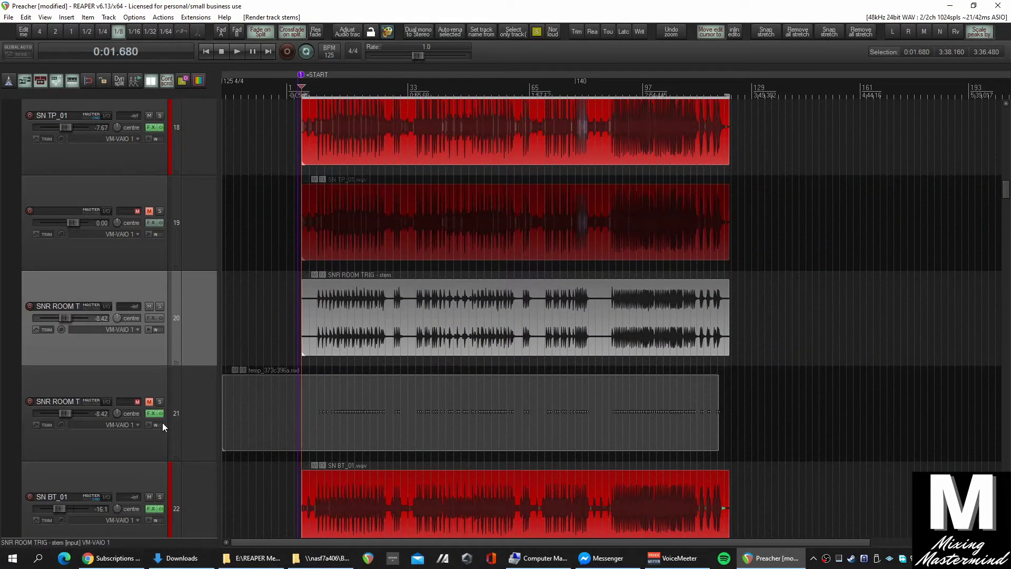
Review the Trigger 2 settings, triggering mixer and sample browser on the muted SNR ROOM TRIG track 21, and close the plugin window.
{"action": "left_click", "coordinate": [151, 414]}
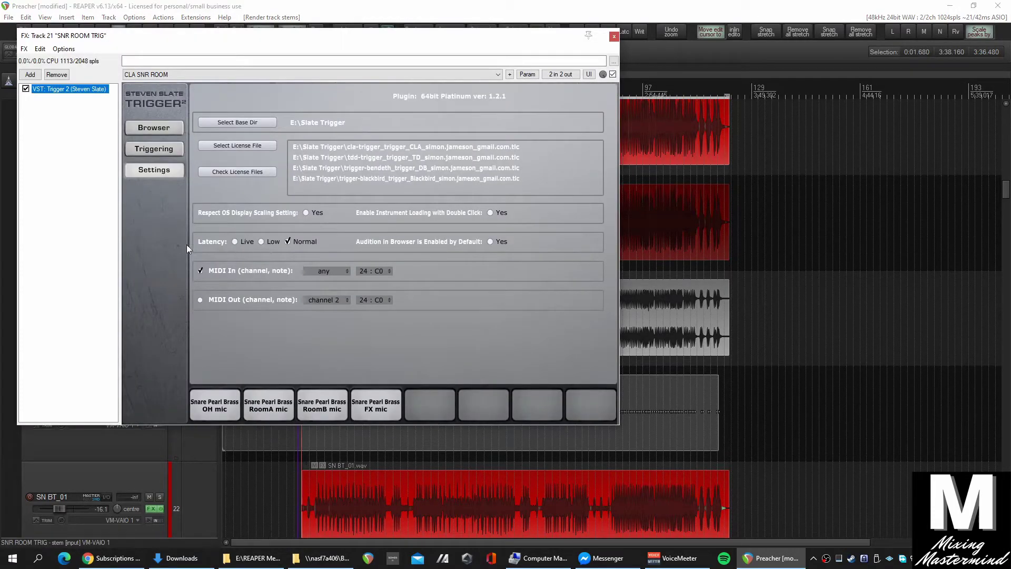
{"action": "left_click", "coordinate": [144, 151]}
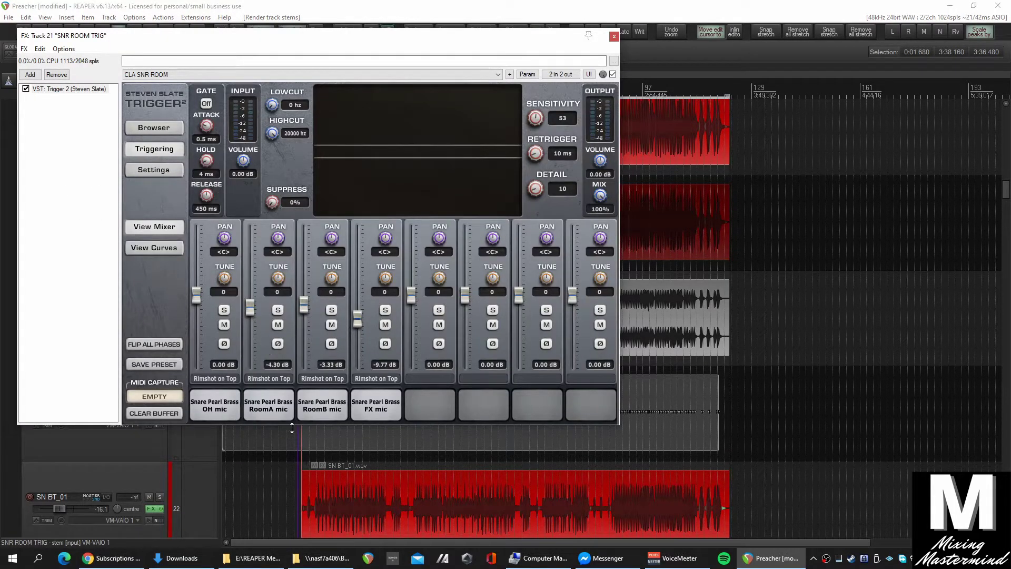
{"action": "left_click", "coordinate": [162, 127]}
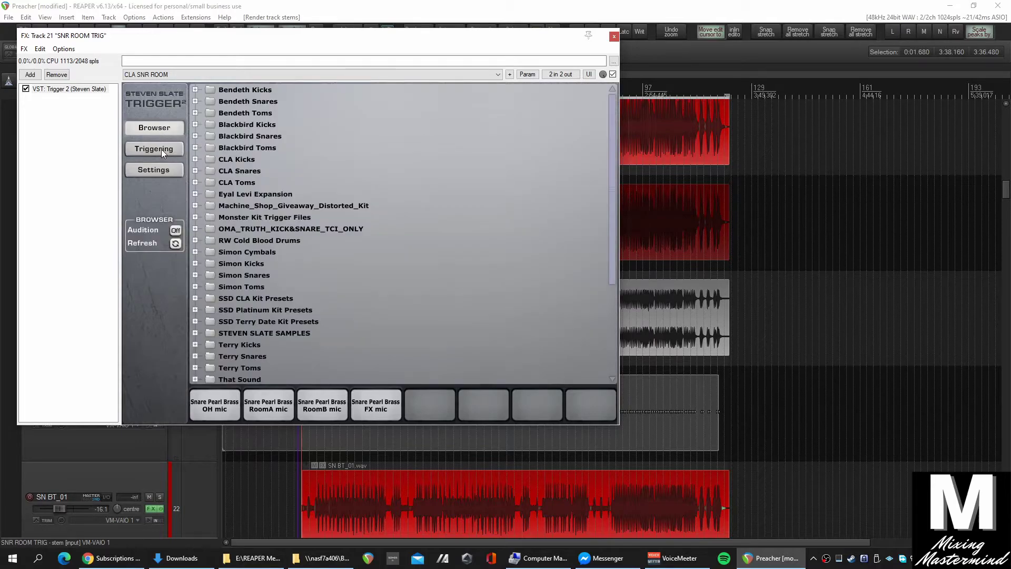
{"action": "left_click", "coordinate": [161, 148]}
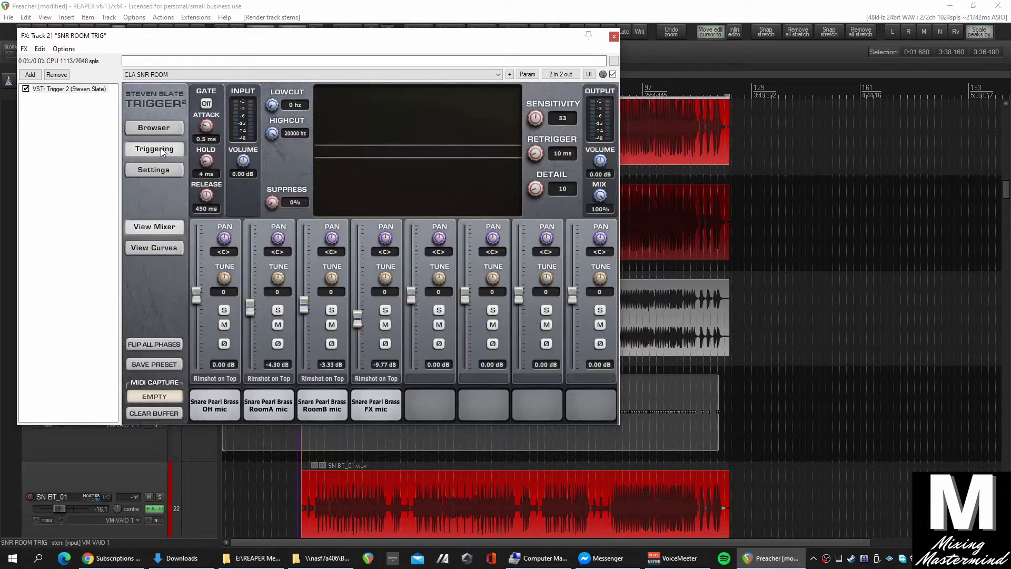
{"action": "left_click", "coordinate": [613, 37]}
Insert Superior Drummer 3 as a virtual instrument on a new track without building multi-output routing, and close its window.
{"action": "scroll", "coordinate": [377, 381], "scroll_direction": "down", "scroll_amount": 2}
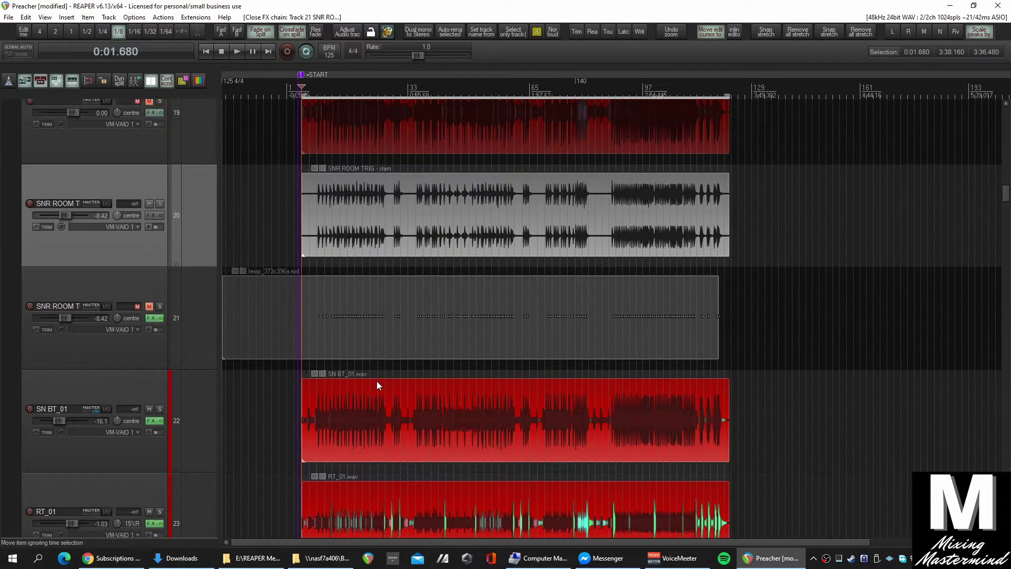
{"action": "left_click", "coordinate": [140, 287]}
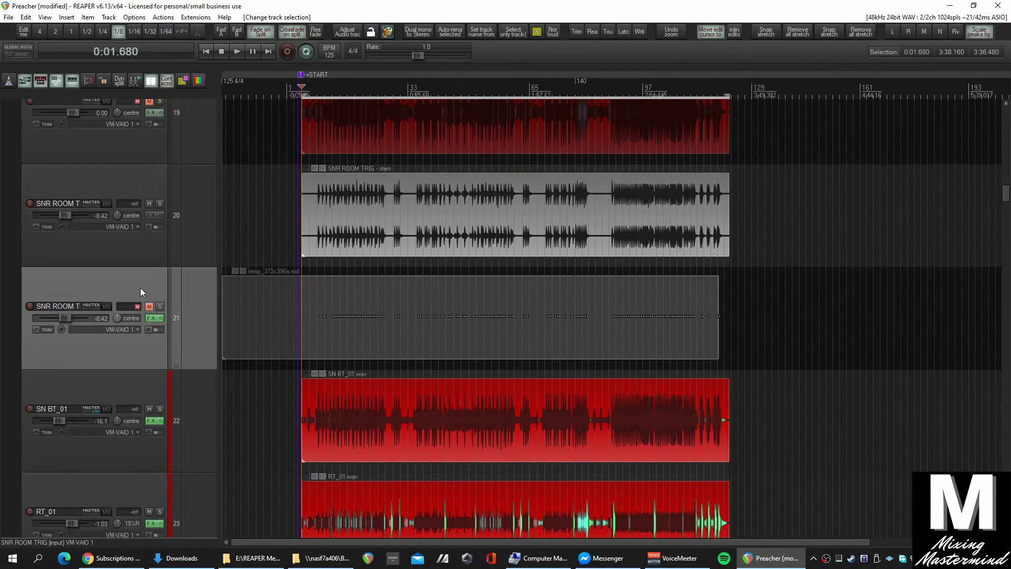
{"action": "right_click", "coordinate": [140, 289]}
{"action": "mouse_move", "coordinate": [251, 251]}
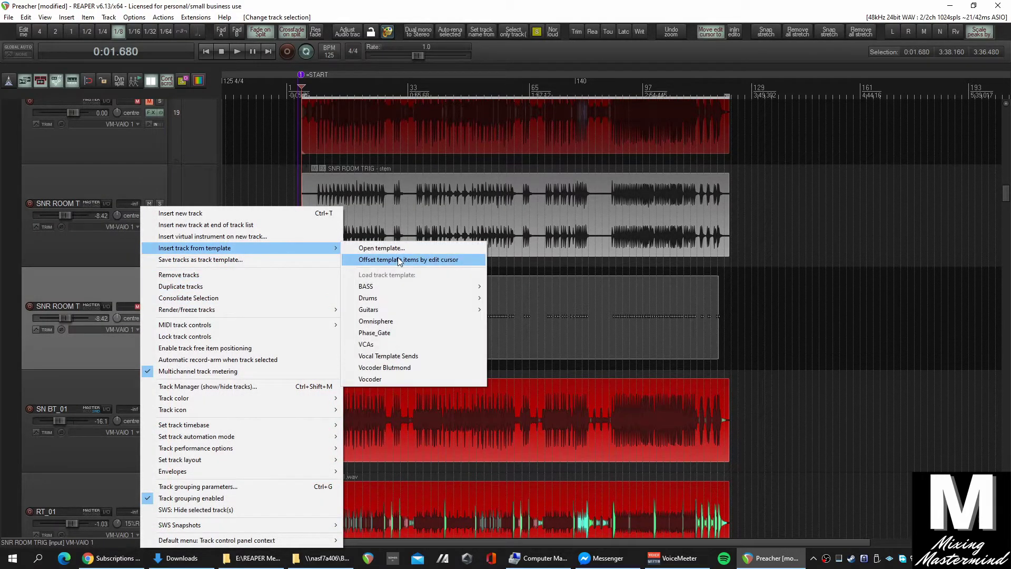
{"action": "left_click", "coordinate": [210, 236]}
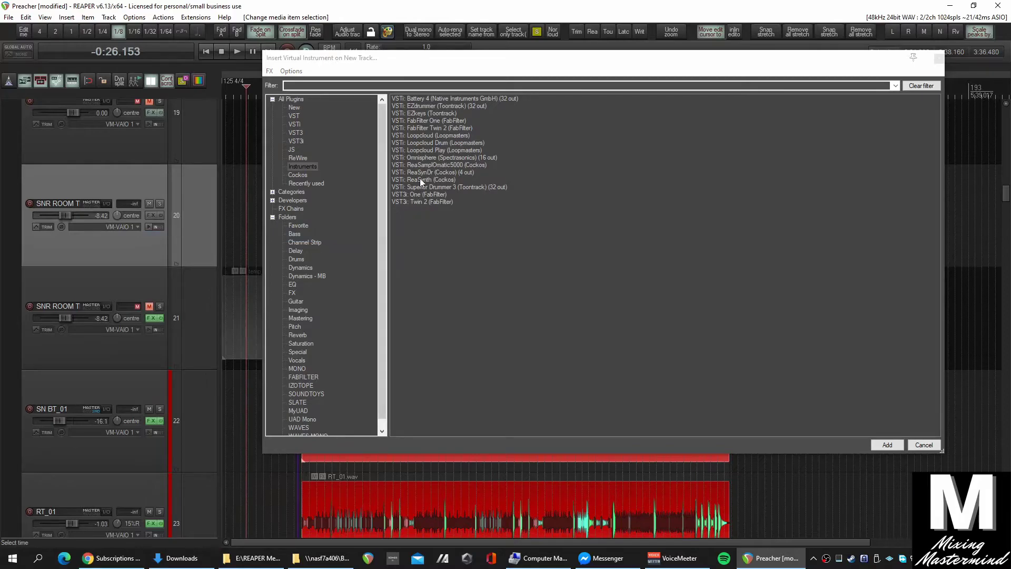
{"action": "left_click", "coordinate": [432, 185]}
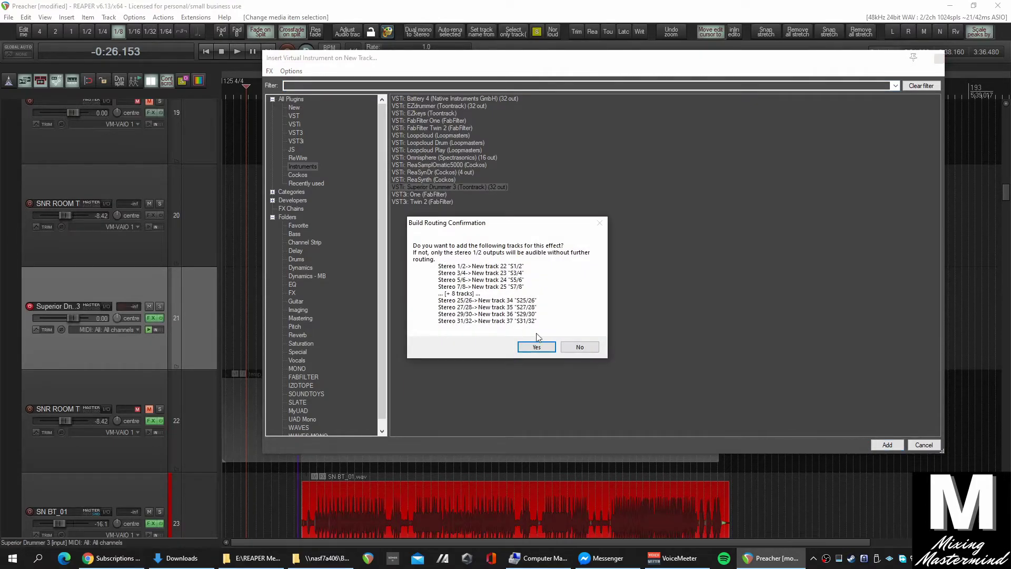
{"action": "left_click", "coordinate": [583, 345]}
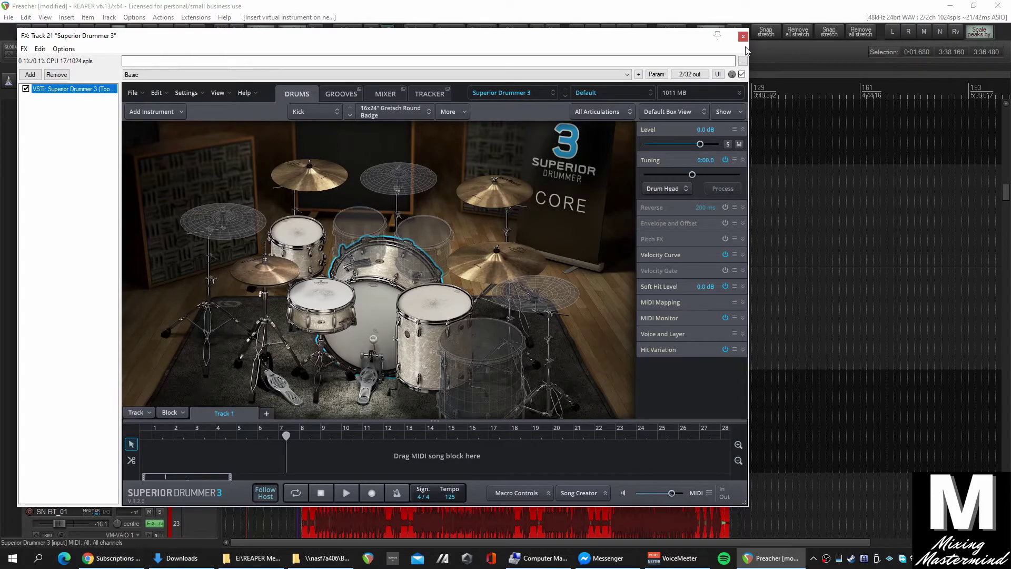
{"action": "left_click", "coordinate": [742, 37]}
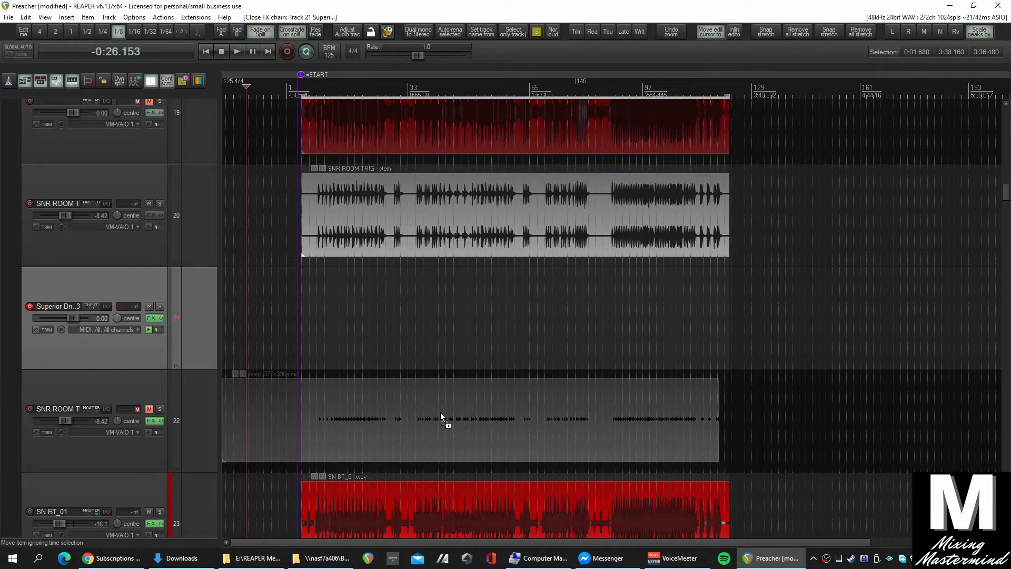
Copy the snare MIDI item from the muted SNR ROOM TRIG track onto the Superior Drummer 3 track and open it for MIDI editing.
{"action": "left_click_drag", "start_coordinate": [441, 415], "coordinate": [436, 361]}
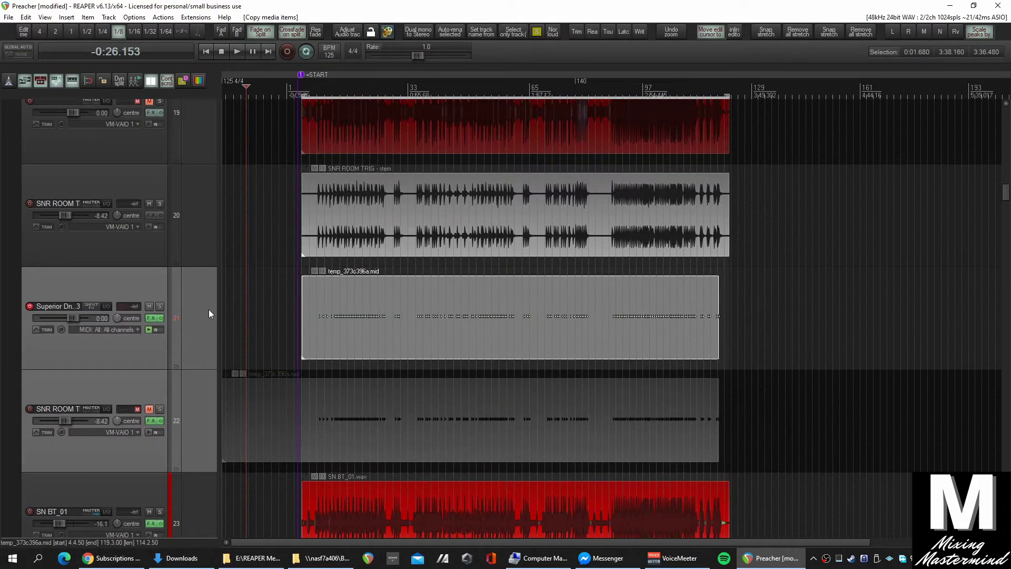
{"action": "left_click", "coordinate": [347, 298]}
{"action": "double_click", "coordinate": [359, 328]}
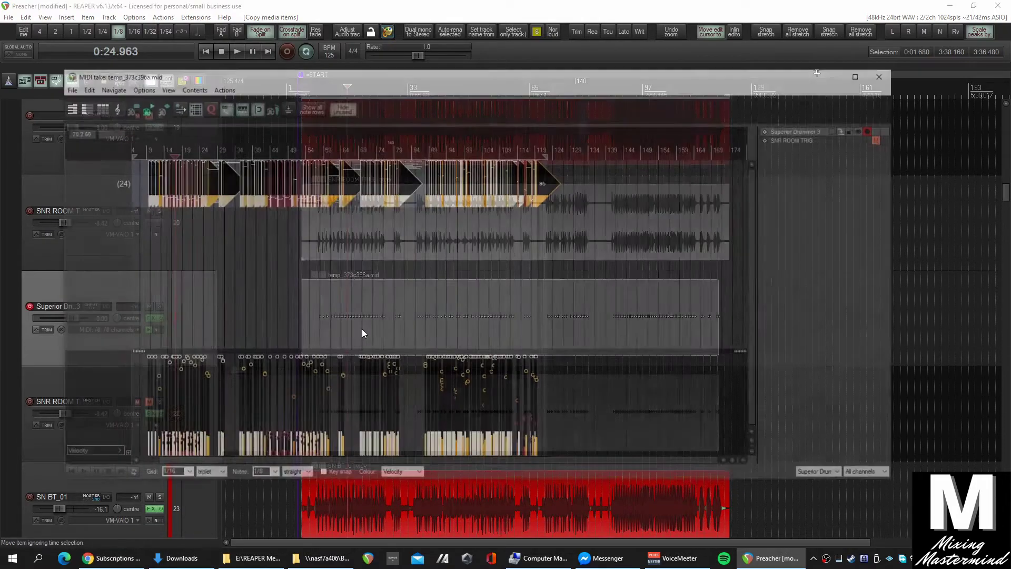
Show all note rows in the MIDI editor and bring the C1 snare notes into view.
{"action": "left_click", "coordinate": [223, 184]}
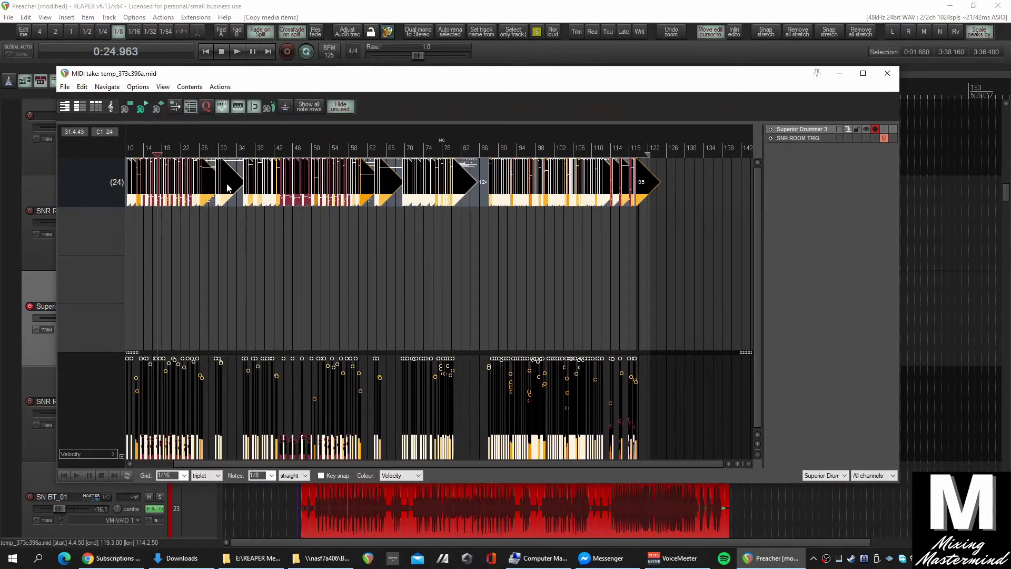
{"action": "scroll", "coordinate": [224, 184], "scroll_direction": "up", "scroll_amount": 5}
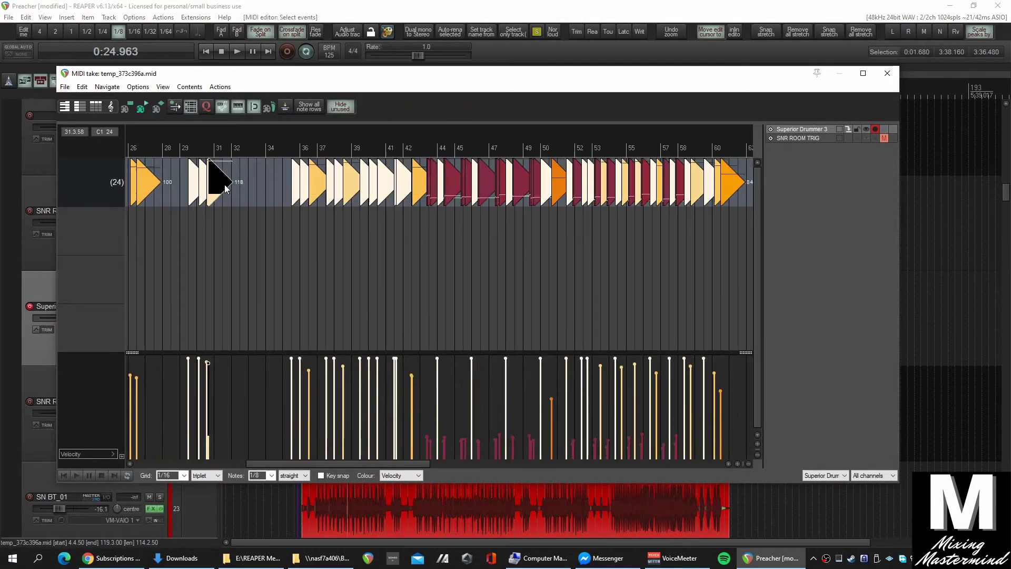
{"action": "left_click", "coordinate": [163, 86]}
{"action": "mouse_move", "coordinate": [235, 261]}
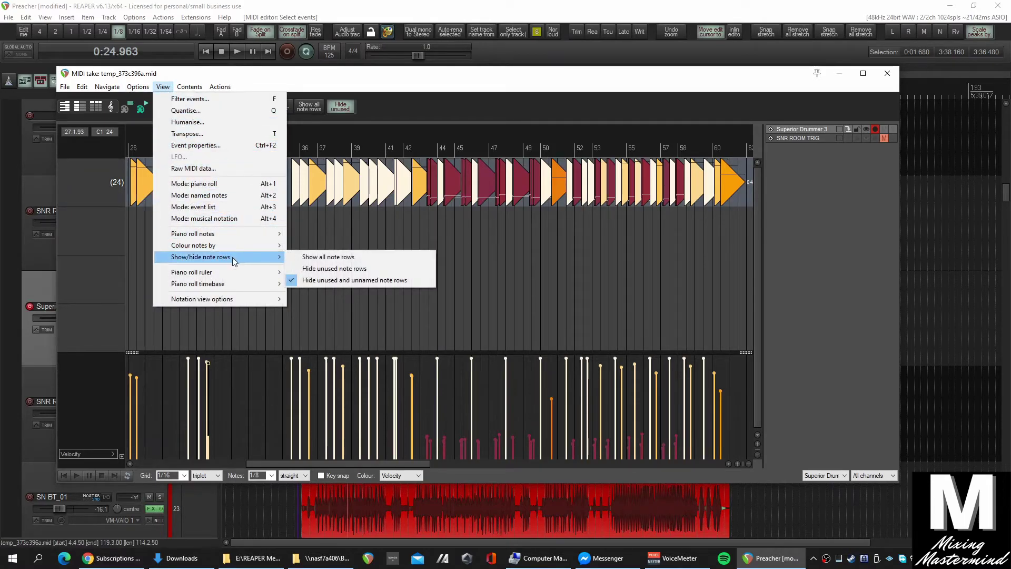
{"action": "left_click", "coordinate": [318, 258]}
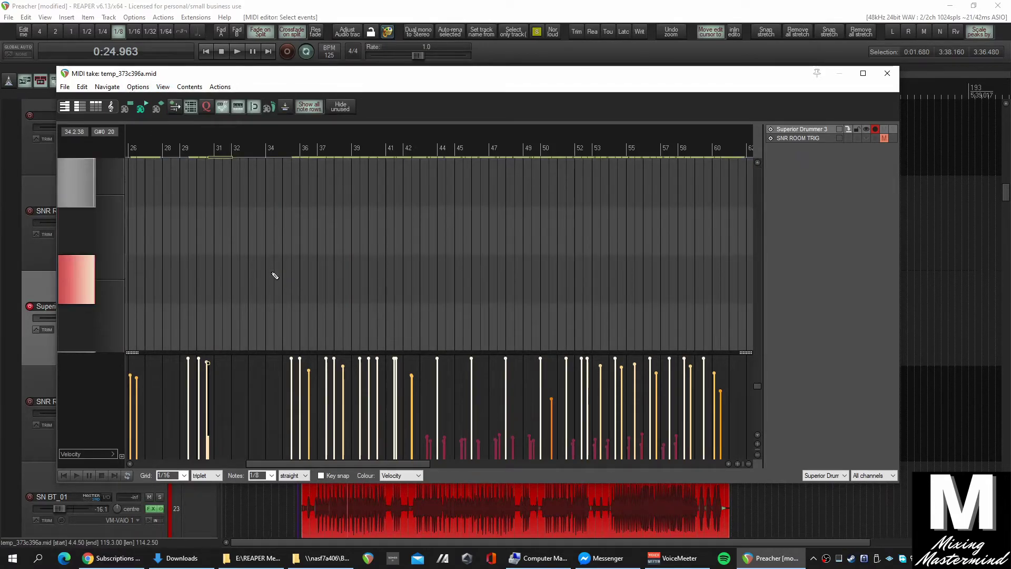
{"action": "scroll", "coordinate": [253, 299], "scroll_direction": "down", "scroll_amount": 8}
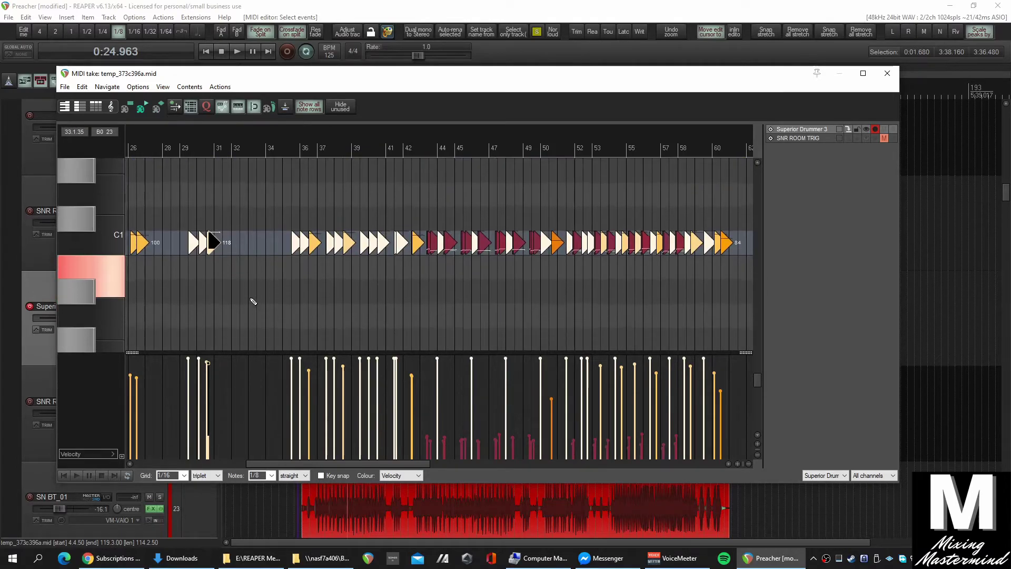
{"action": "scroll", "coordinate": [204, 265], "scroll_direction": "down", "scroll_amount": 1}
Select all the C1 notes in the snare MIDI item and move them up to D2 (note 38), keeping their timing.
{"action": "left_click", "coordinate": [118, 244]}
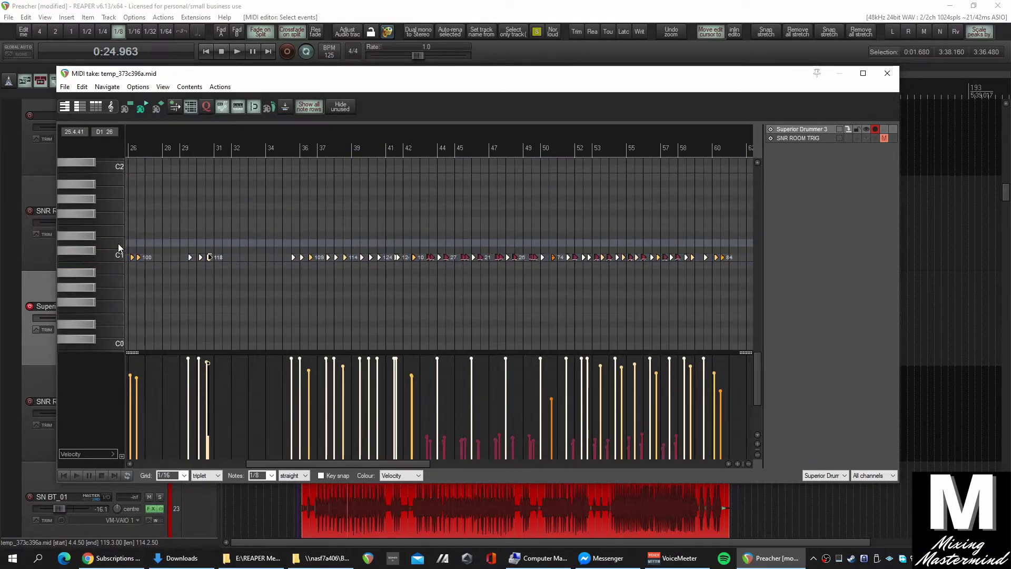
{"action": "scroll", "coordinate": [116, 324], "scroll_direction": "down", "scroll_amount": 5}
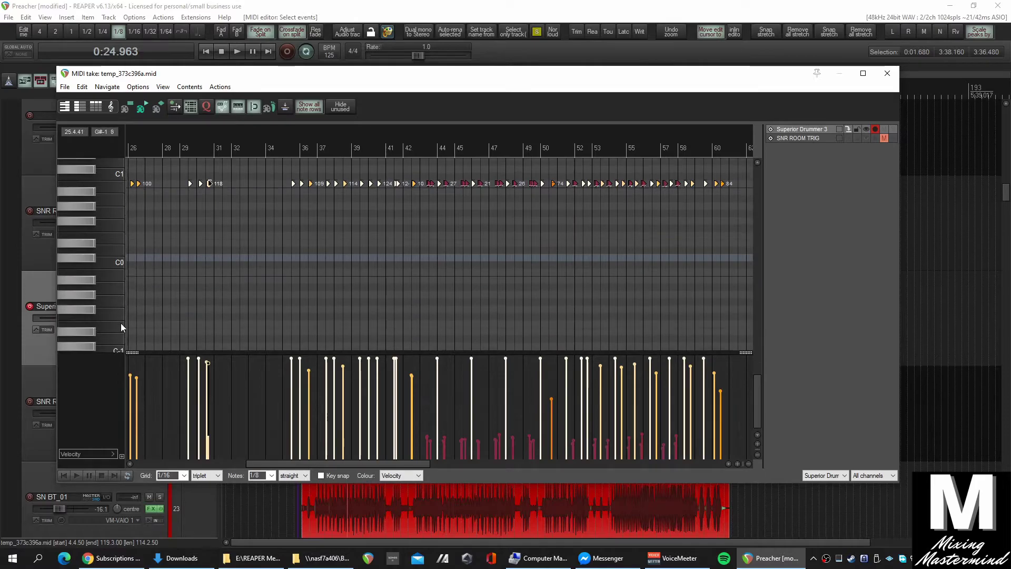
{"action": "scroll", "coordinate": [118, 330], "scroll_direction": "up", "scroll_amount": 3}
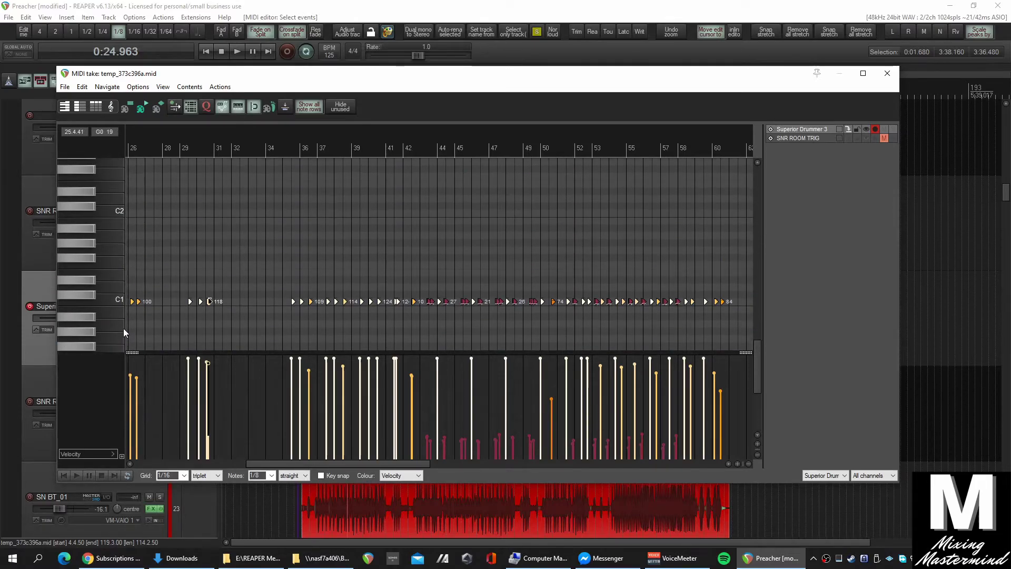
{"action": "left_click", "coordinate": [116, 299]}
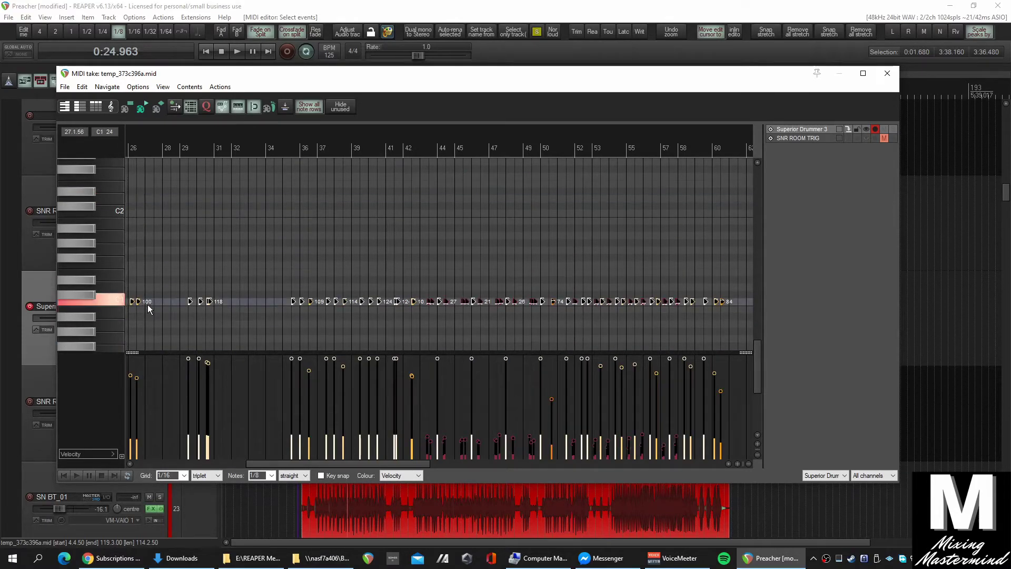
{"action": "scroll", "coordinate": [141, 305], "scroll_direction": "up", "scroll_amount": 3}
{"action": "scroll", "coordinate": [135, 306], "scroll_direction": "left", "scroll_amount": 3}
{"action": "scroll", "coordinate": [167, 304], "scroll_direction": "up", "scroll_amount": 2}
{"action": "scroll", "coordinate": [164, 309], "scroll_direction": "left", "scroll_amount": 6}
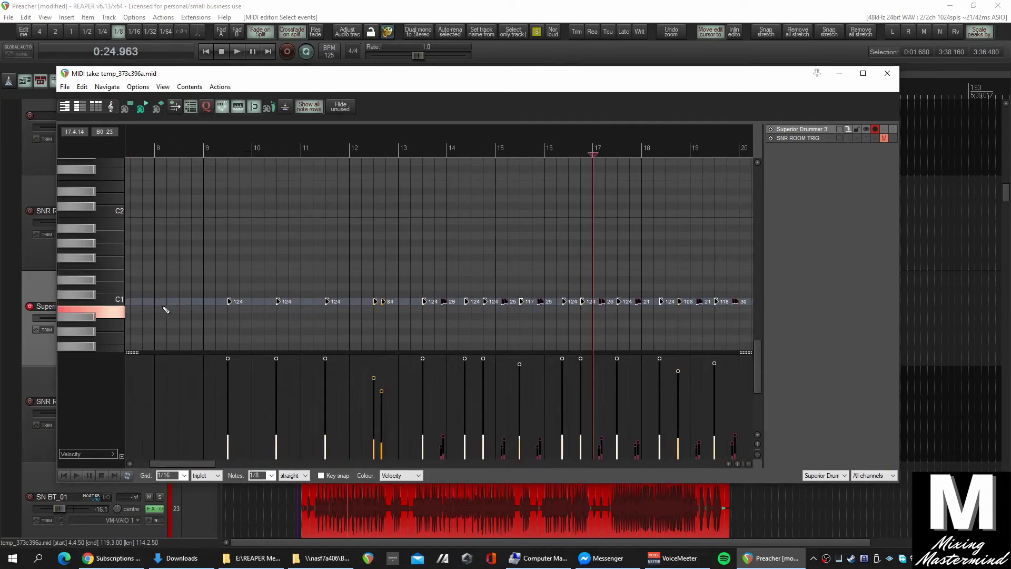
{"action": "scroll", "coordinate": [358, 305], "scroll_direction": "up", "scroll_amount": 3}
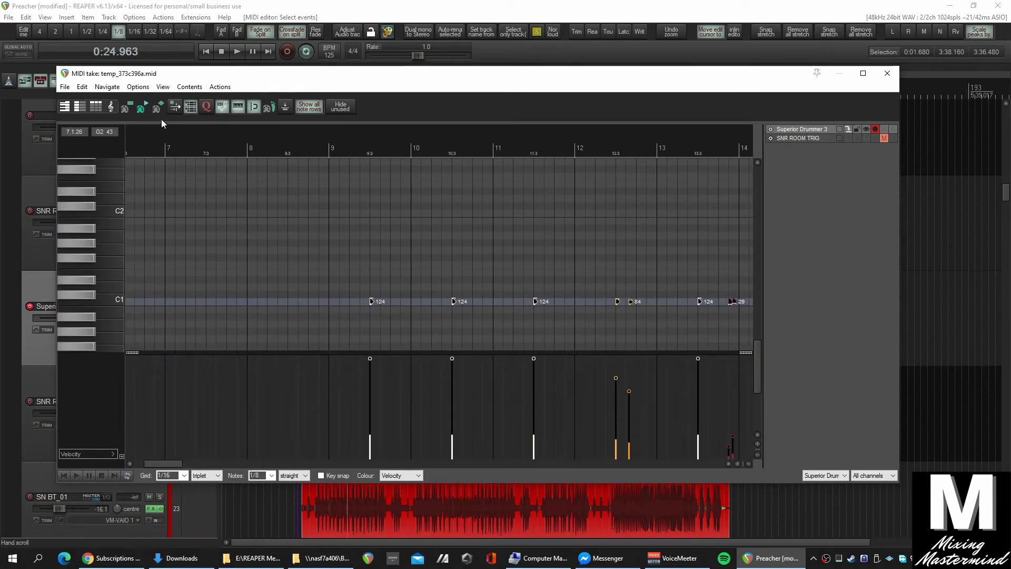
{"action": "scroll", "coordinate": [348, 307], "scroll_direction": "up", "scroll_amount": 15}
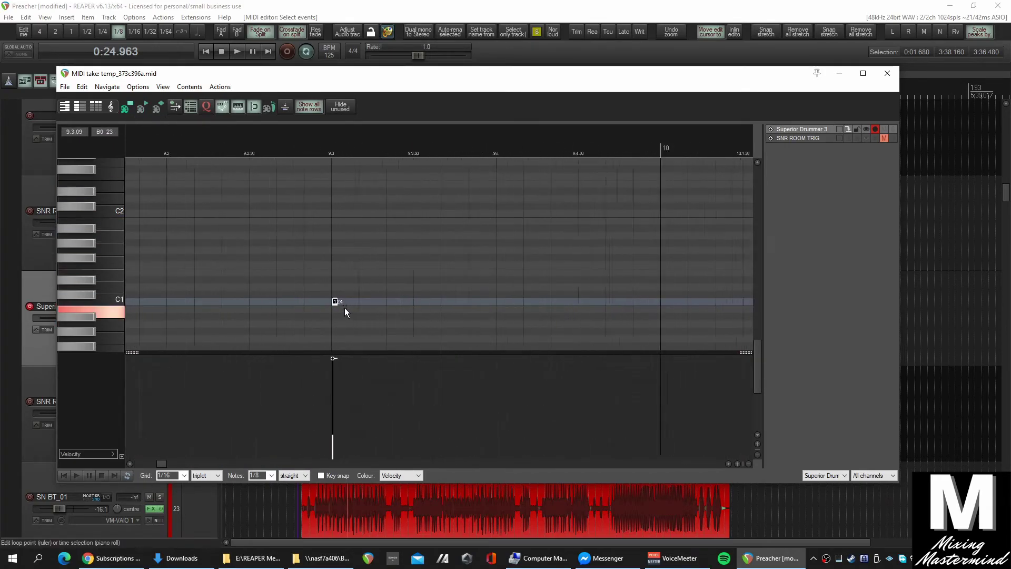
{"action": "left_click_drag", "start_coordinate": [323, 300], "coordinate": [324, 198]}
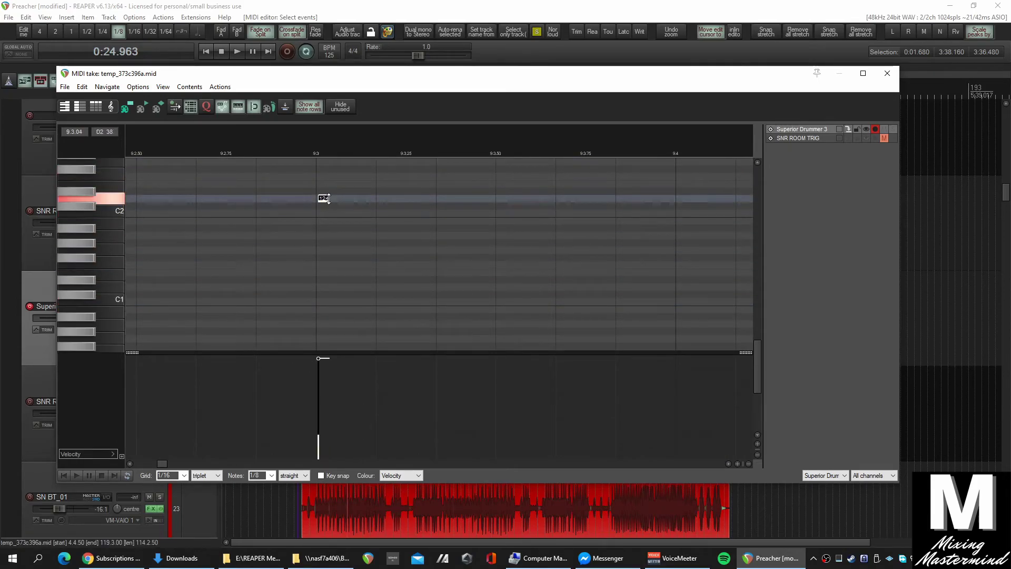
Start playback, close the MIDI editor and solo the Superior Drummer 3 track to hear the triggered snare alone.
{"action": "scroll", "coordinate": [333, 239], "scroll_direction": "down", "scroll_amount": 15}
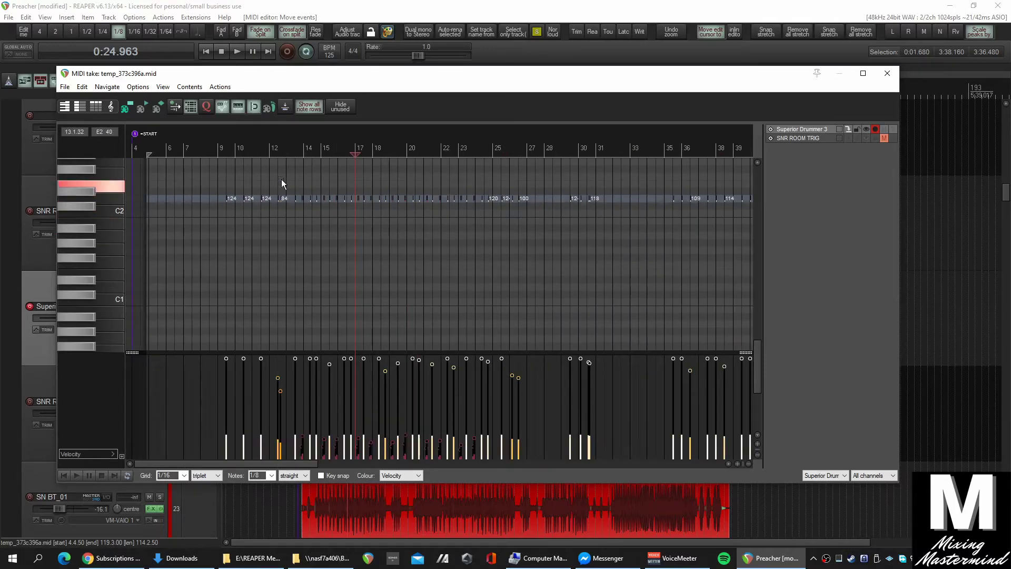
{"action": "key", "text": "space"}
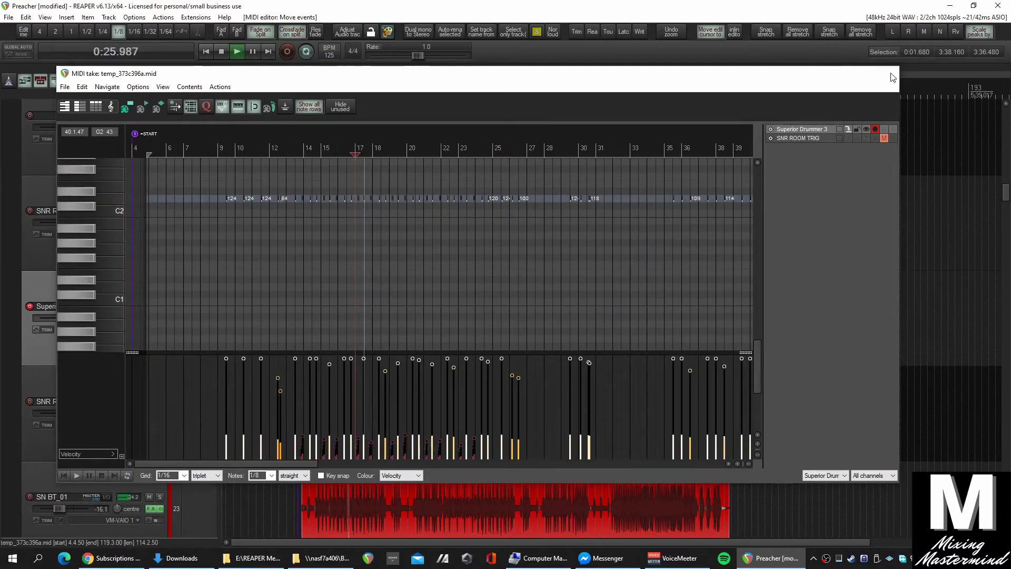
{"action": "left_click", "coordinate": [892, 78]}
{"action": "scroll", "coordinate": [473, 257], "scroll_direction": "up", "scroll_amount": 3}
{"action": "left_click", "coordinate": [161, 306]}
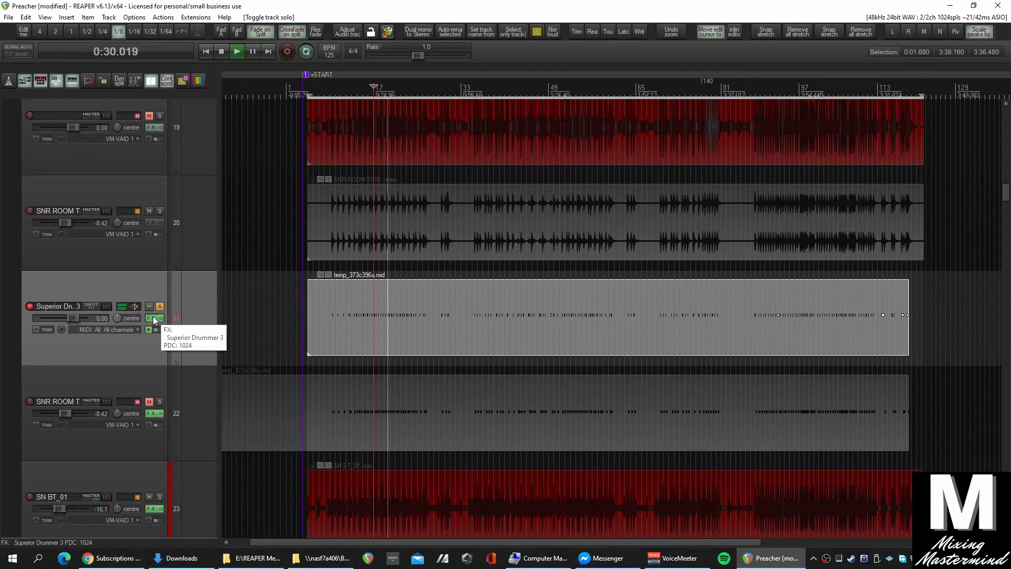
Browse the snare models available for the kit's snare in Superior Drummer 3 without replacing it, and close the instrument window.
{"action": "left_click", "coordinate": [152, 318]}
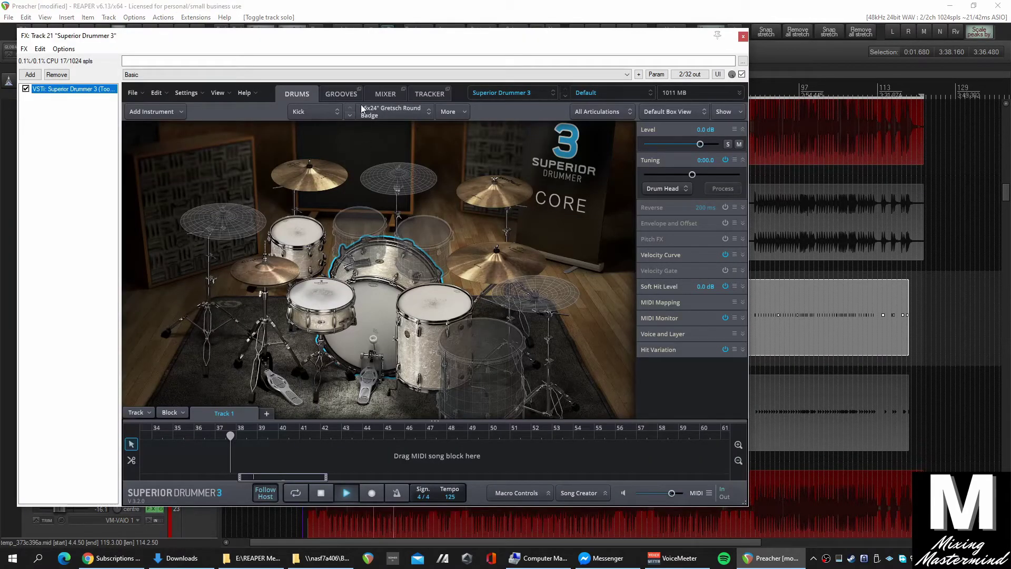
{"action": "left_click", "coordinate": [321, 303]}
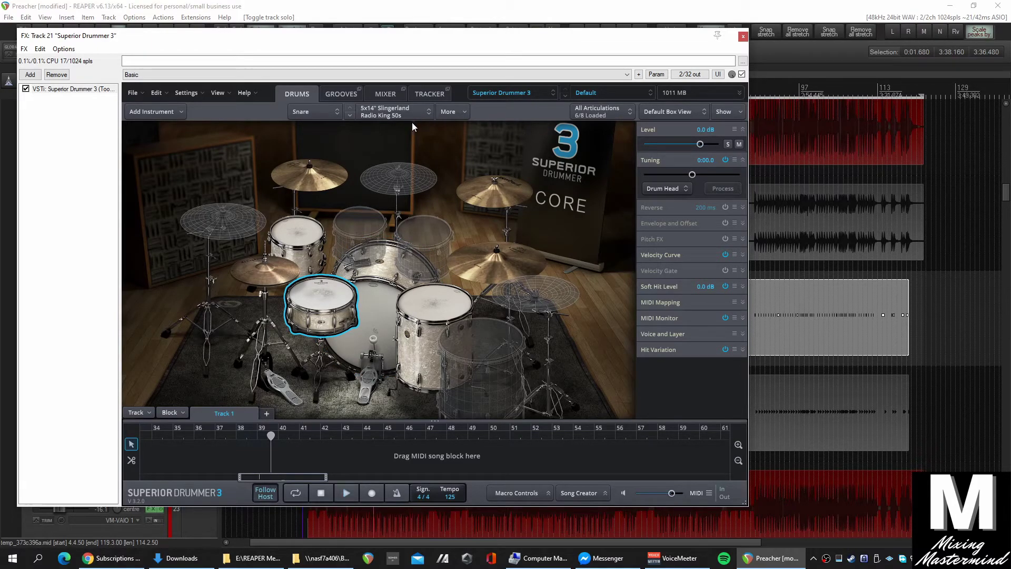
{"action": "left_click", "coordinate": [389, 112]}
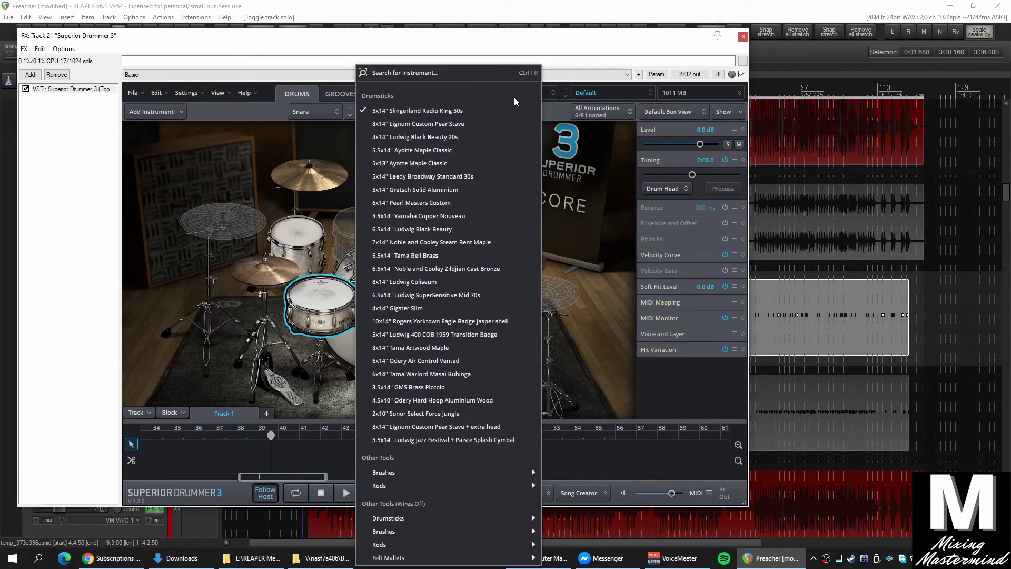
{"action": "left_click", "coordinate": [599, 43]}
{"action": "left_click", "coordinate": [743, 36]}
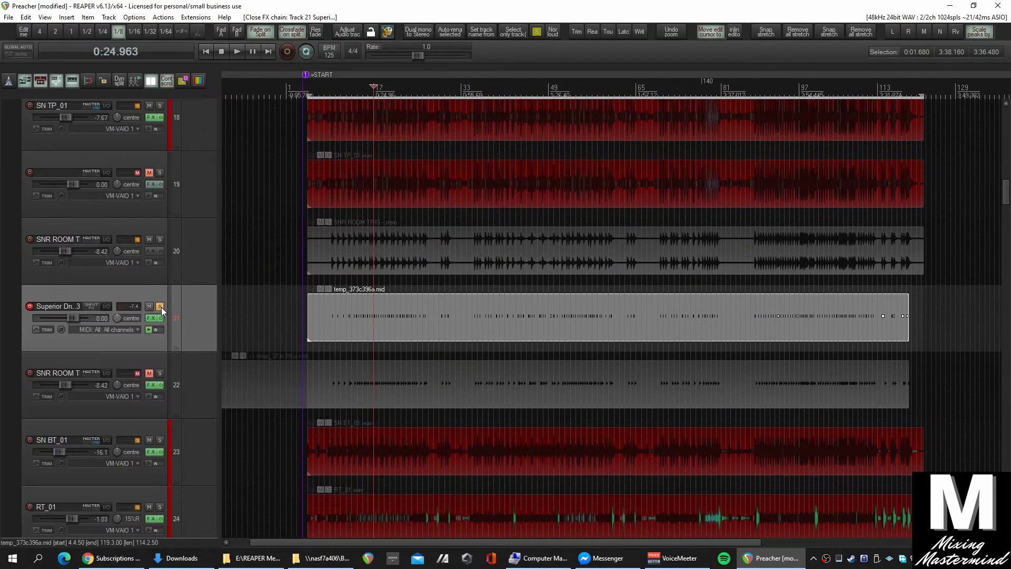
Unsolo the Superior Drummer 3 track, play the full mix and lower that track's volume to -10.8 dB in the mixer.
{"action": "left_click", "coordinate": [160, 306]}
{"action": "key", "text": "space"}
{"action": "scroll", "coordinate": [345, 358], "scroll_direction": "up", "scroll_amount": 2}
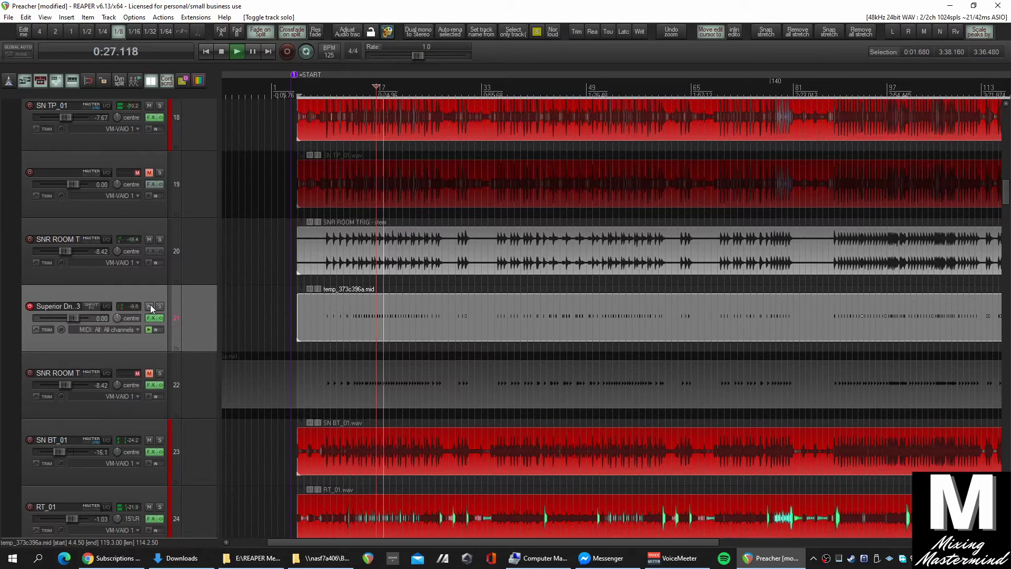
{"action": "key", "text": "ctrl+m"}
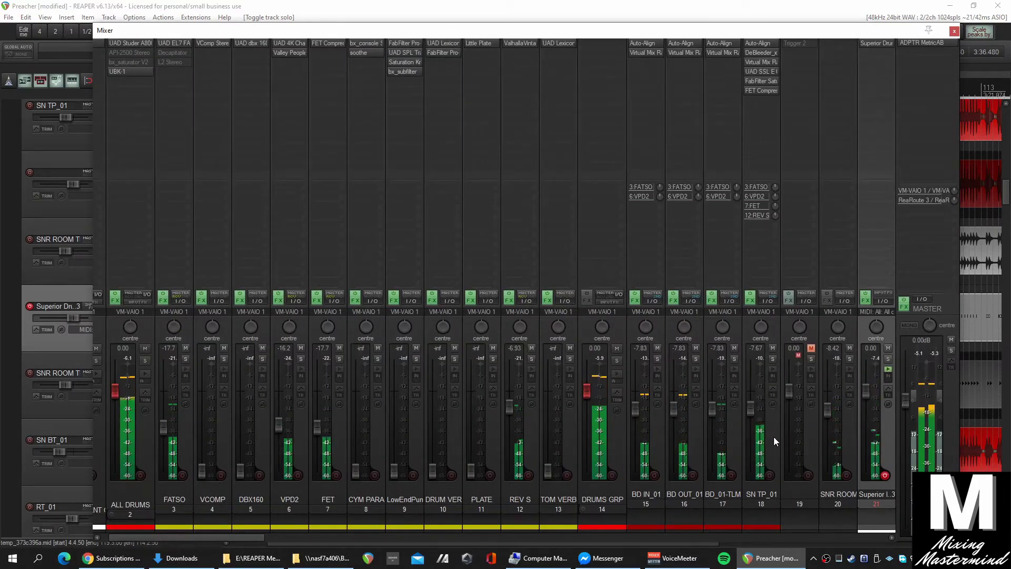
{"action": "left_click_drag", "start_coordinate": [868, 392], "coordinate": [865, 415]}
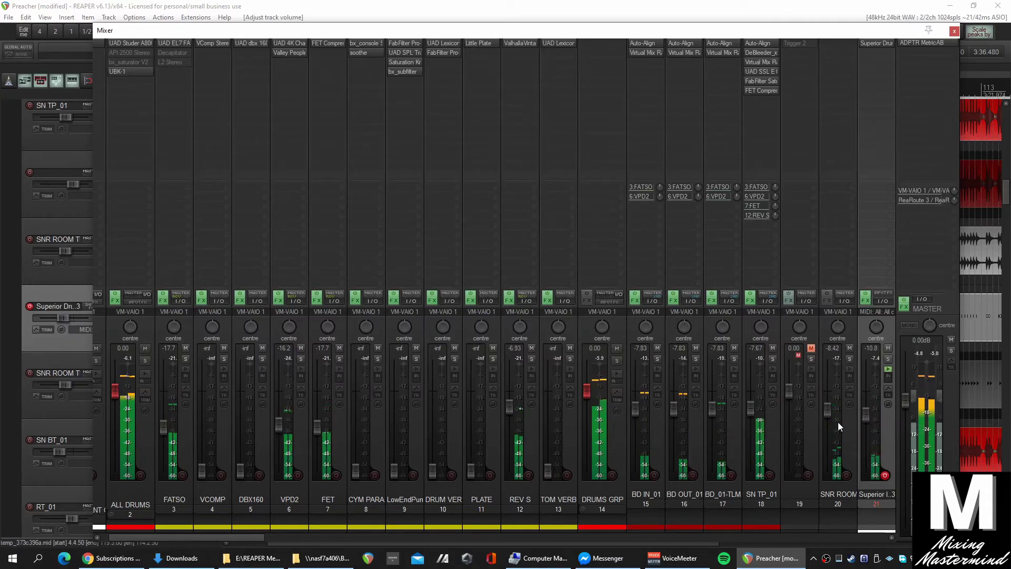
Compare the mix with the rendered snare room track muted and unmuted, and lower it to -14.5 dB and Superior Drummer 3 to -14.9 dB.
{"action": "left_click", "coordinate": [849, 347]}
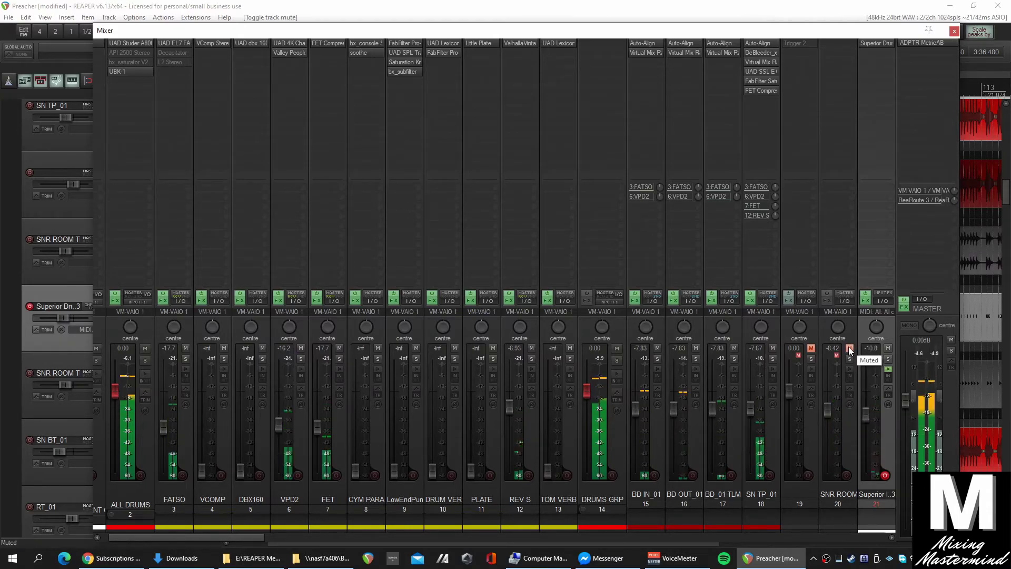
{"action": "left_click", "coordinate": [849, 347]}
{"action": "mouse_move", "coordinate": [829, 411]}
{"action": "left_mouse_down"}
{"action": "mouse_move", "coordinate": [867, 417]}
{"action": "mouse_move", "coordinate": [828, 423]}
{"action": "left_mouse_up"}
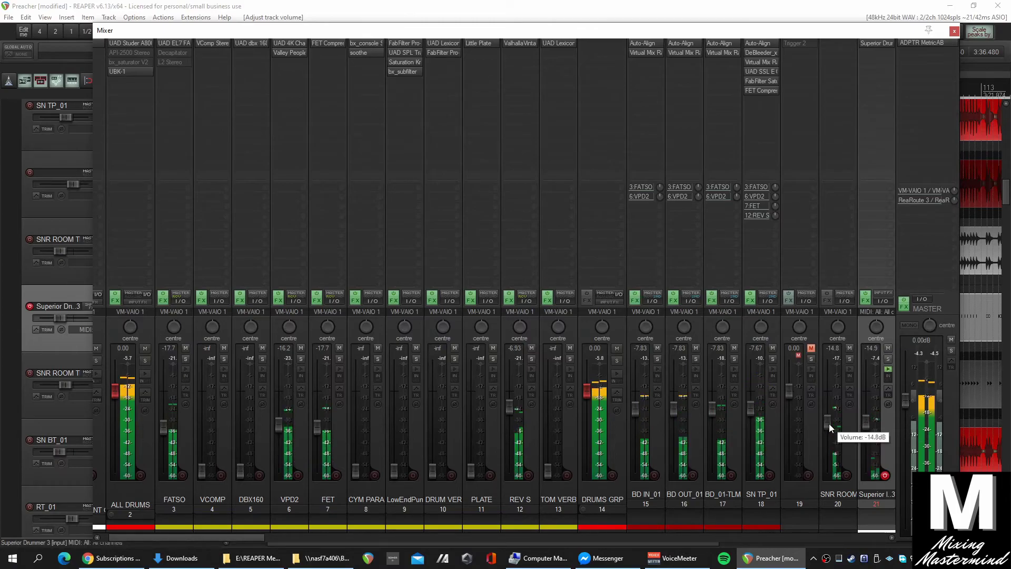
Disarm recording on the Superior Drummer 3 track and listen to the drum balance before stopping playback.
{"action": "left_click", "coordinate": [884, 475]}
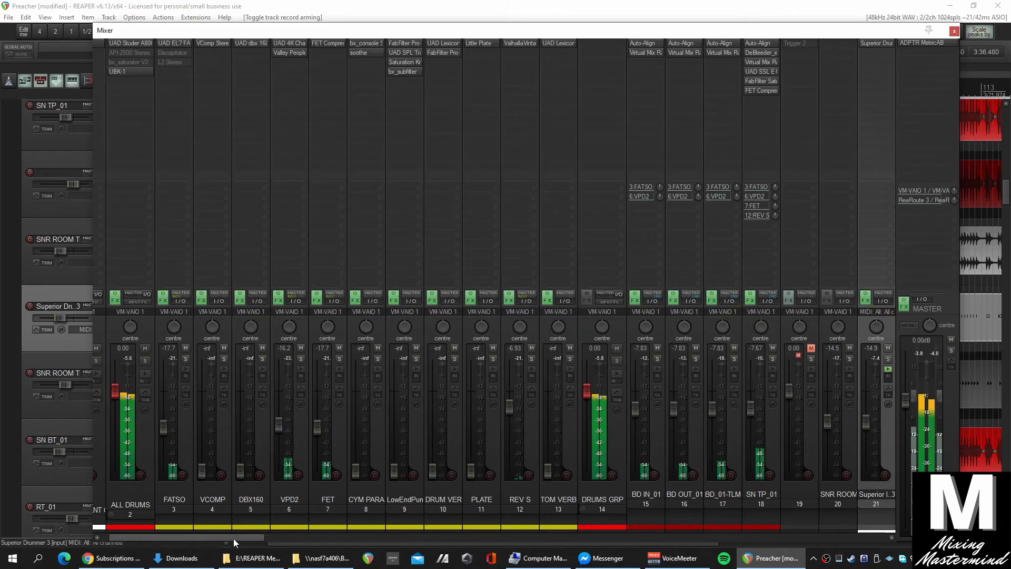
{"action": "left_click_drag", "start_coordinate": [234, 539], "coordinate": [289, 551]}
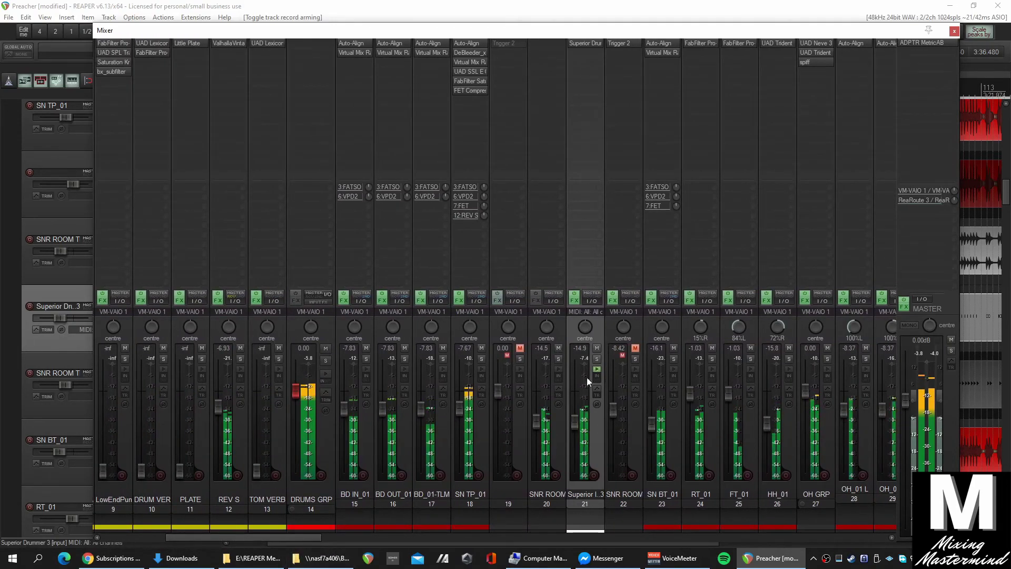
{"action": "left_click", "coordinate": [536, 424]}
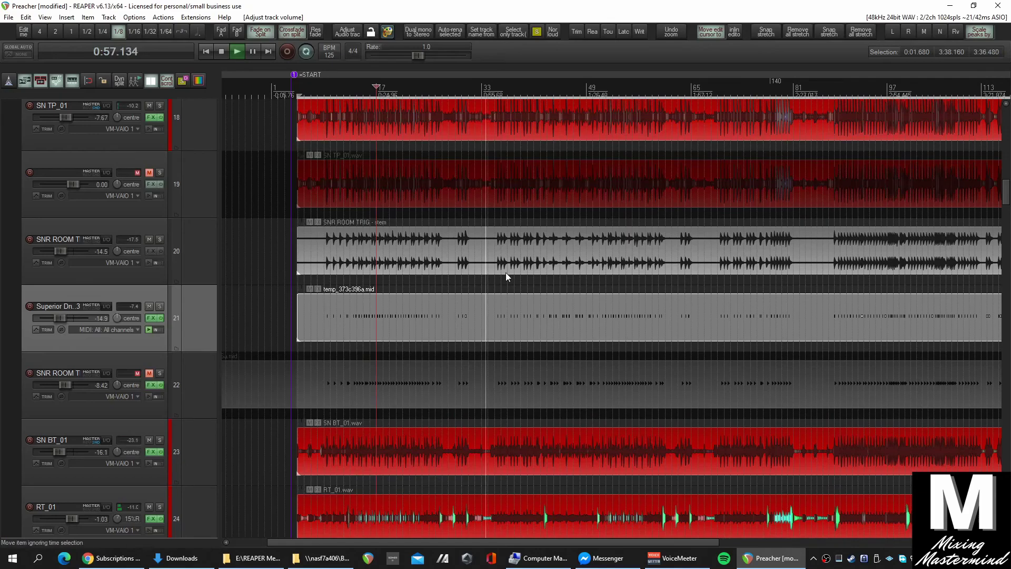
{"action": "scroll", "coordinate": [506, 275], "scroll_direction": "up", "scroll_amount": 2}
{"action": "key", "text": "space"}
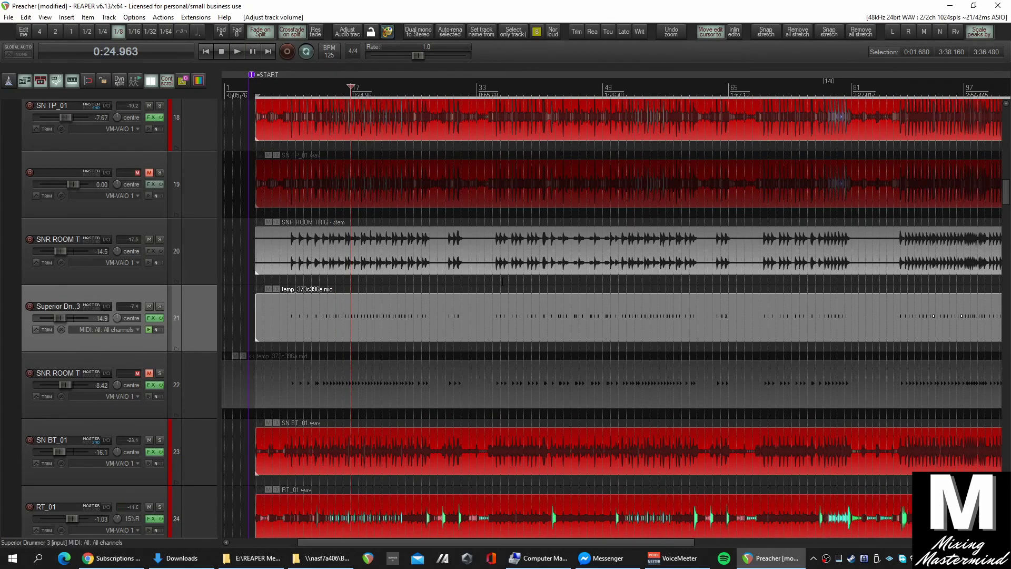
{"action": "scroll", "coordinate": [497, 294], "scroll_direction": "up", "scroll_amount": 5}
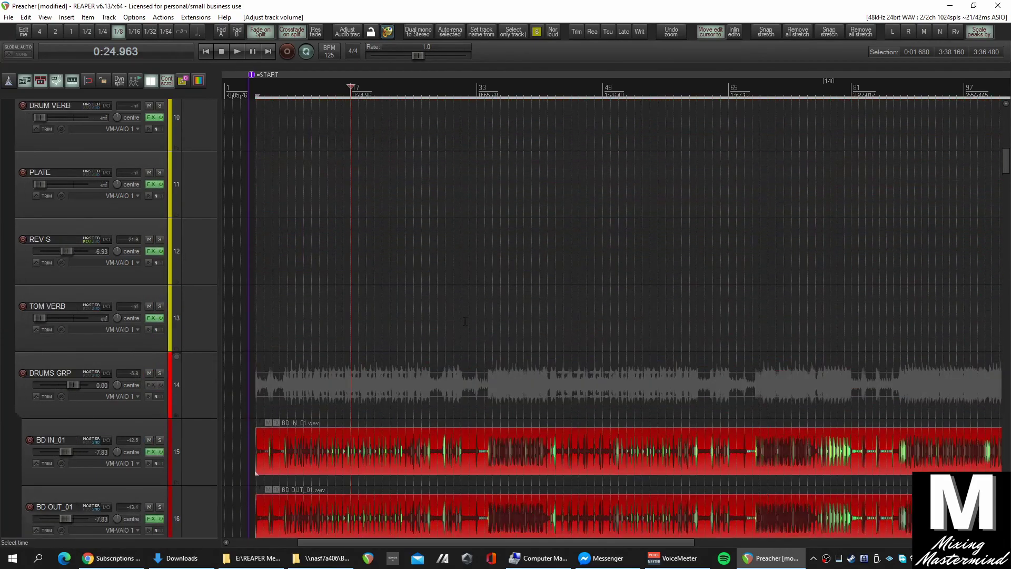
{"action": "scroll", "coordinate": [414, 345], "scroll_direction": "down", "scroll_amount": 3}
{"action": "scroll", "coordinate": [410, 356], "scroll_direction": "down", "scroll_amount": 1}
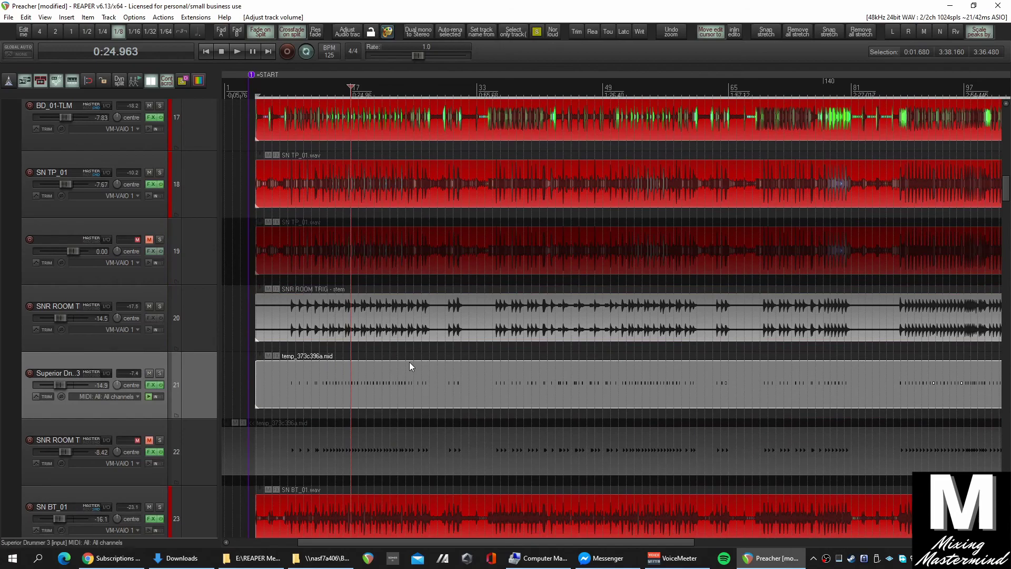
{"action": "scroll", "coordinate": [409, 362], "scroll_direction": "down", "scroll_amount": 4}
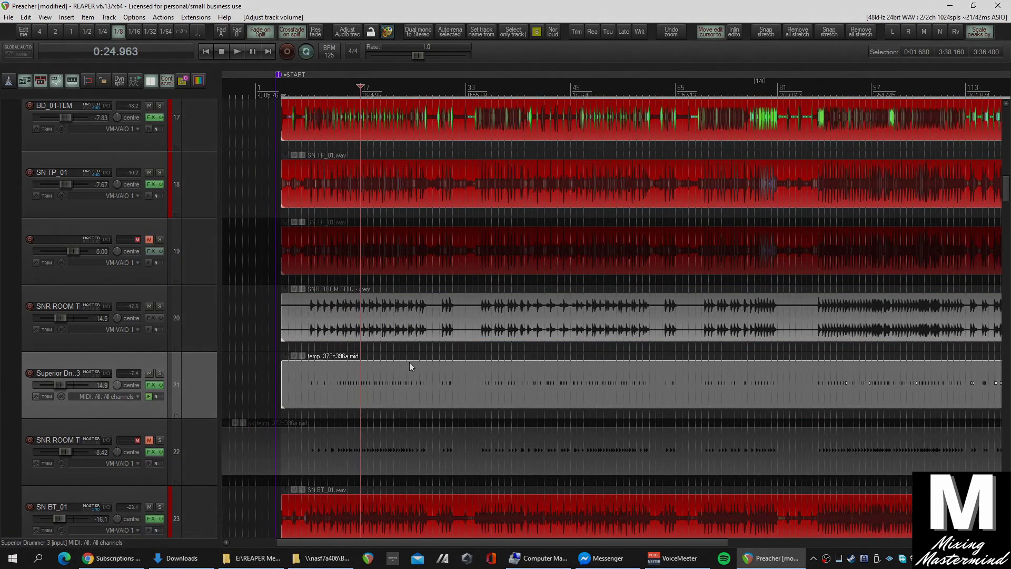